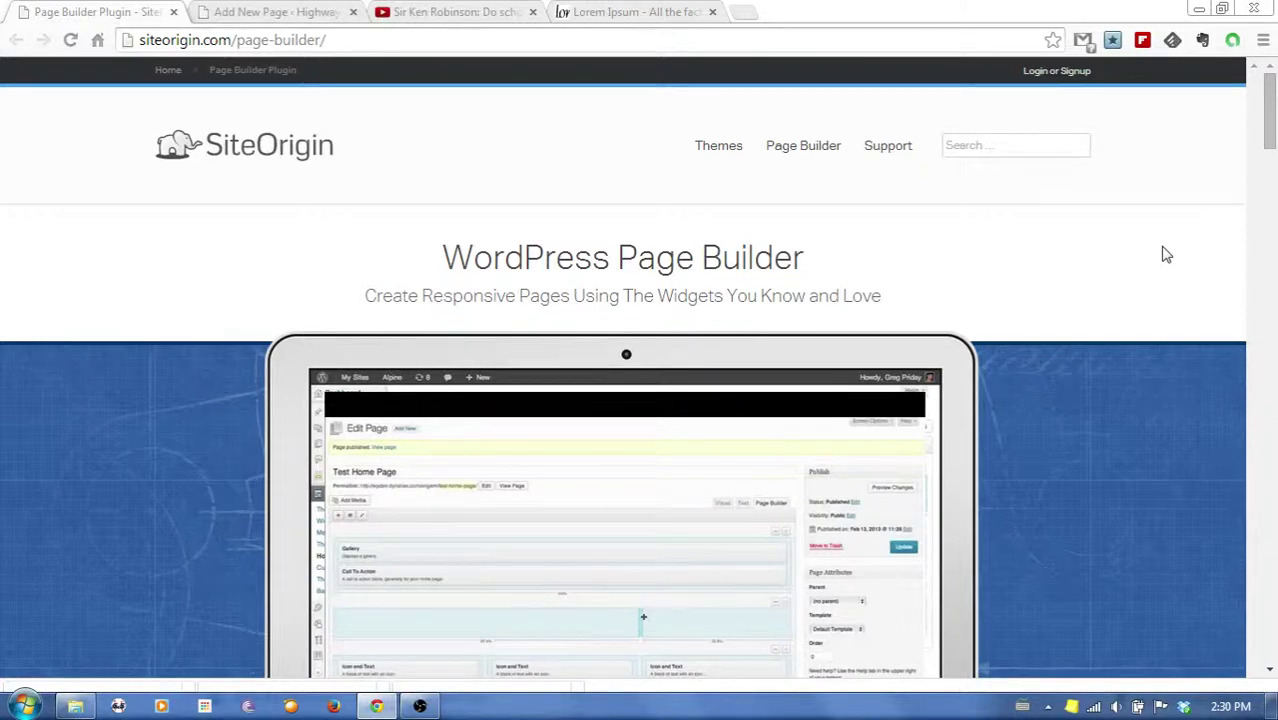
Switch to the Highway Web Consulting new page and compare its Visual editor with Page Builder, ending in Page Builder
{"action": "left_click", "coordinate": [285, 14]}
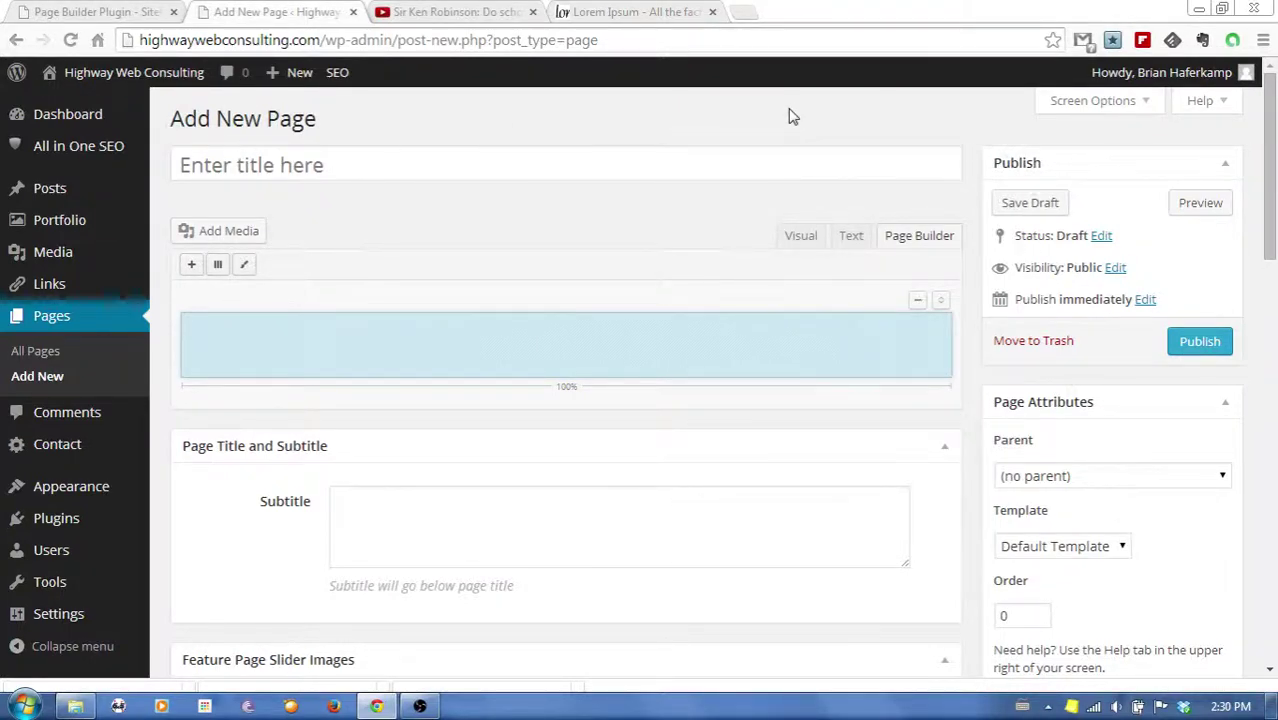
{"action": "left_click", "coordinate": [805, 247]}
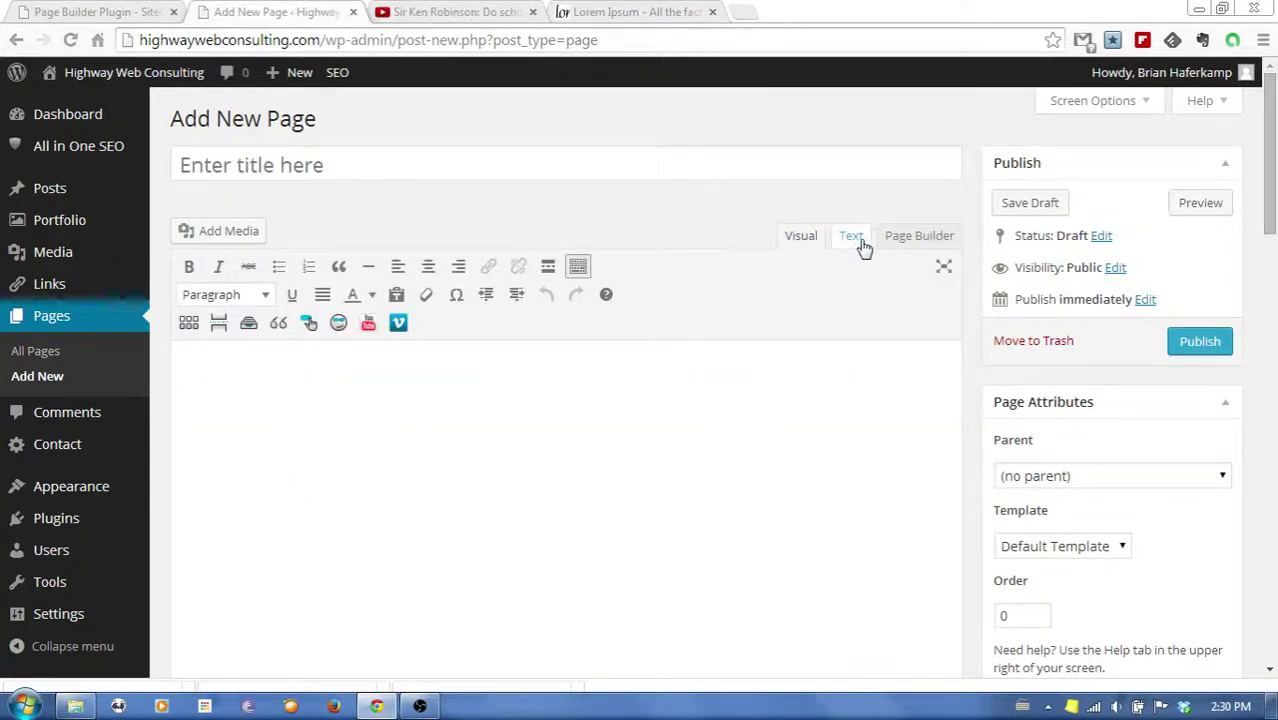
{"action": "left_click", "coordinate": [924, 245]}
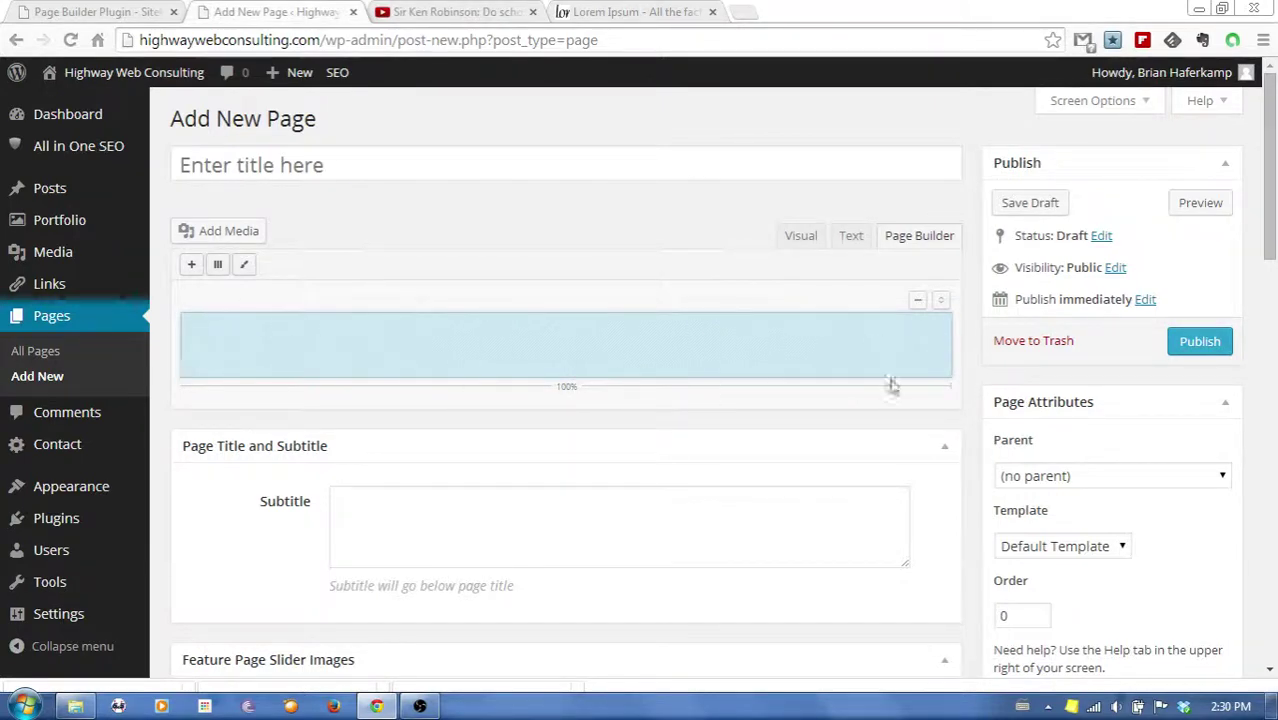
{"action": "left_click", "coordinate": [800, 236]}
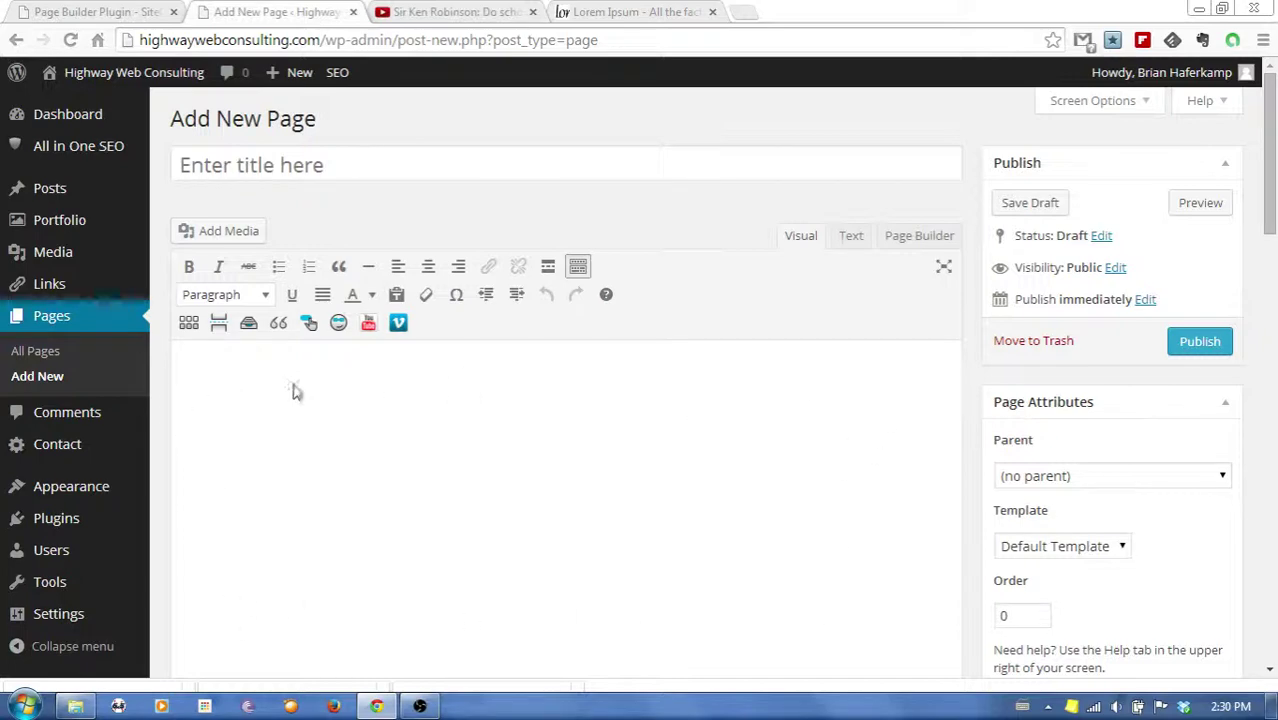
{"action": "left_click", "coordinate": [920, 240]}
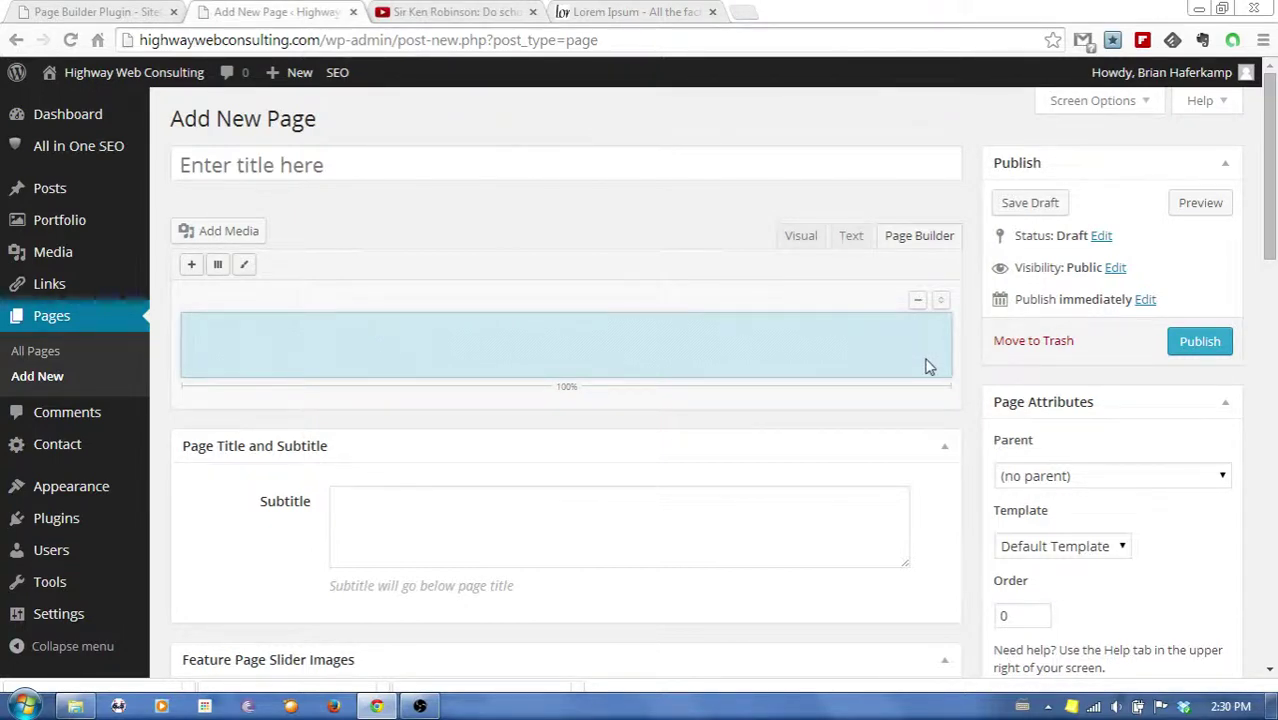
{"action": "left_click", "coordinate": [945, 302]}
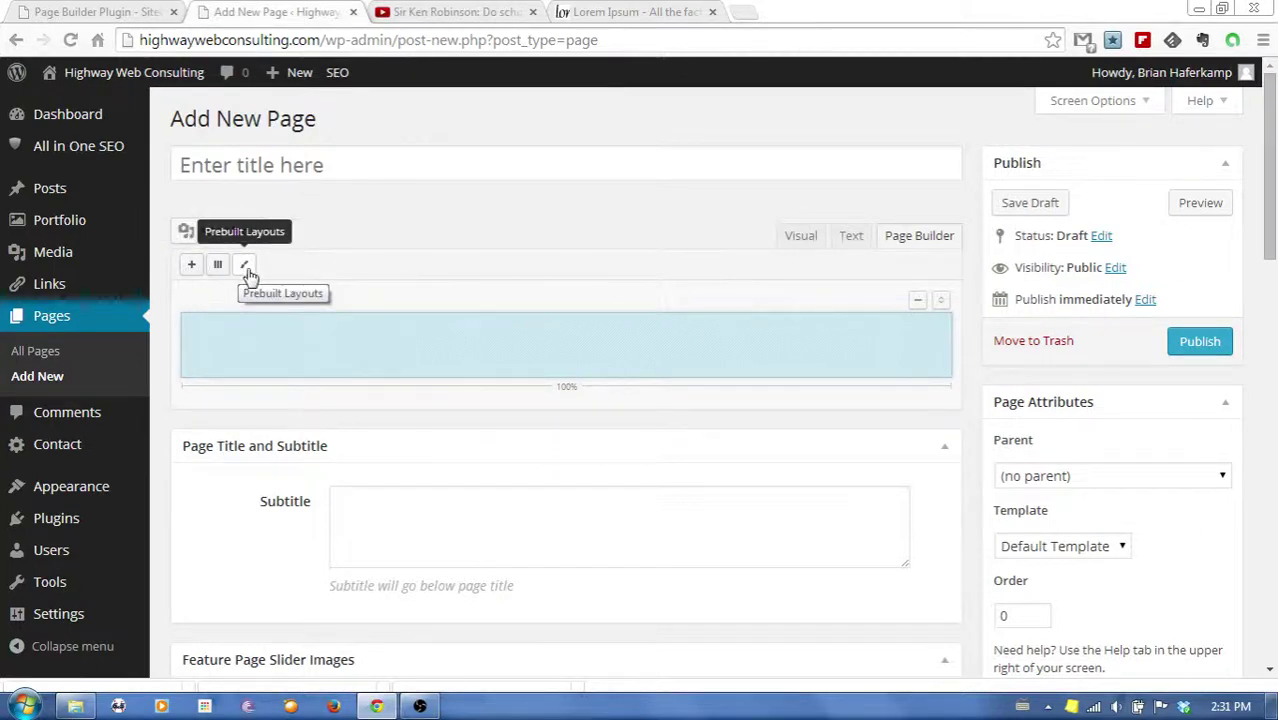
Add a two-column row below the full-width row and select the cells in turn, ending on the new row's second column
{"action": "left_click", "coordinate": [217, 265]}
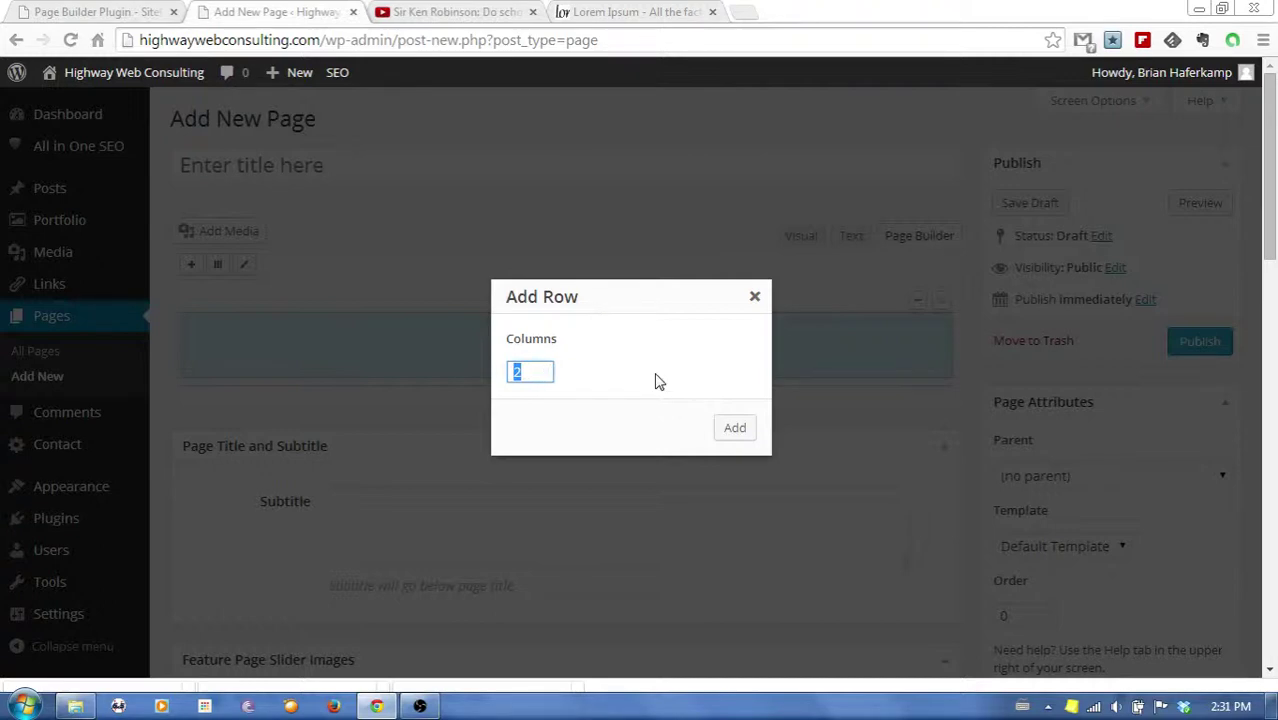
{"action": "left_click", "coordinate": [736, 430]}
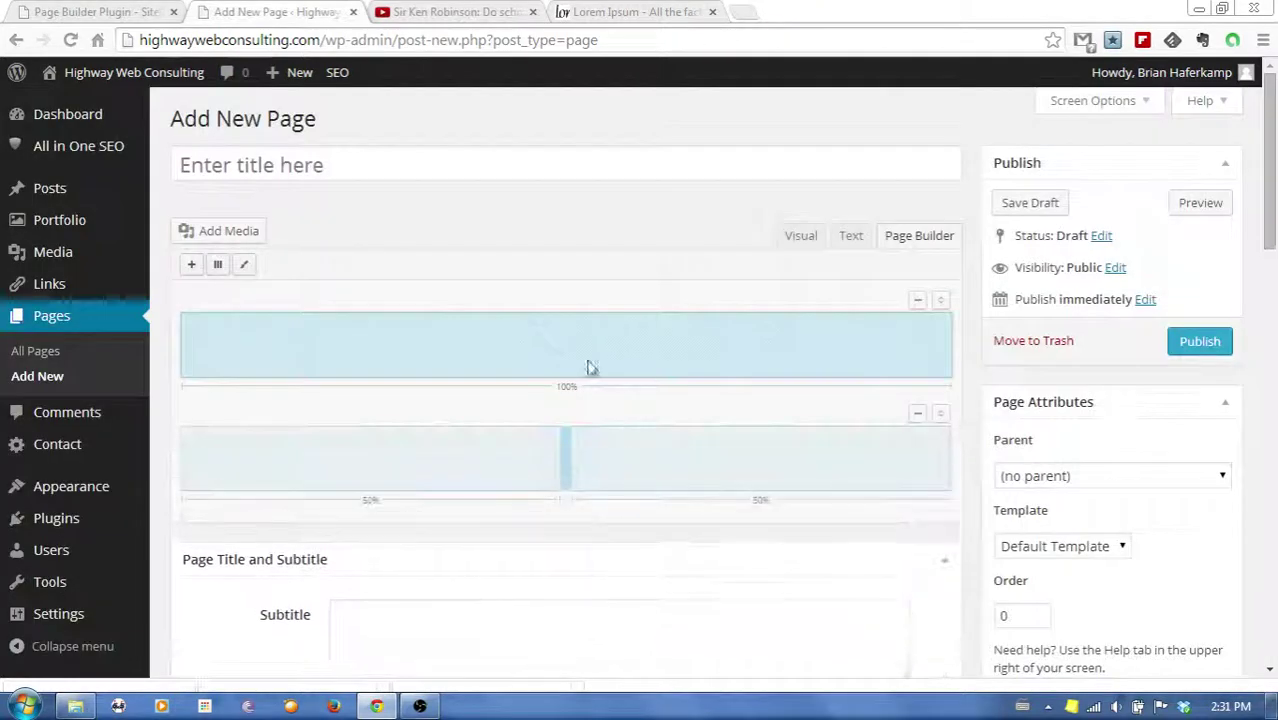
{"action": "left_click", "coordinate": [822, 462]}
{"action": "left_click", "coordinate": [502, 466]}
{"action": "left_click", "coordinate": [636, 464]}
{"action": "left_click", "coordinate": [492, 467]}
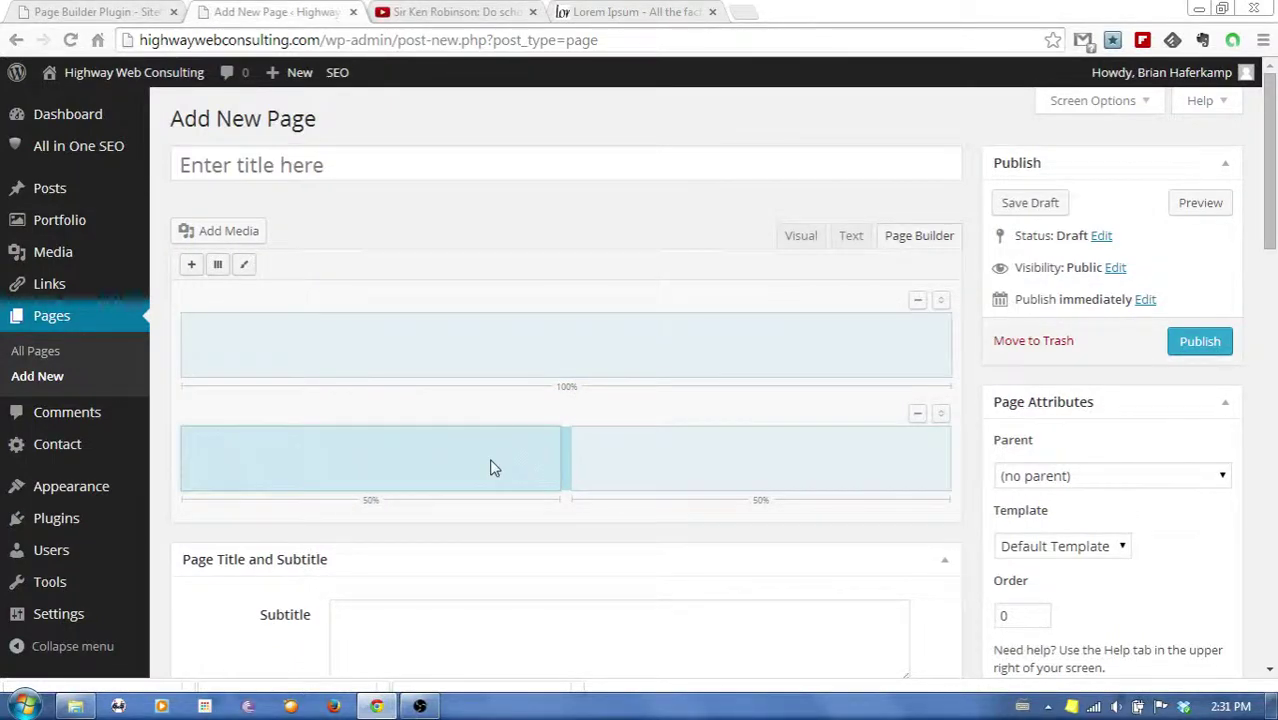
{"action": "left_click", "coordinate": [499, 359]}
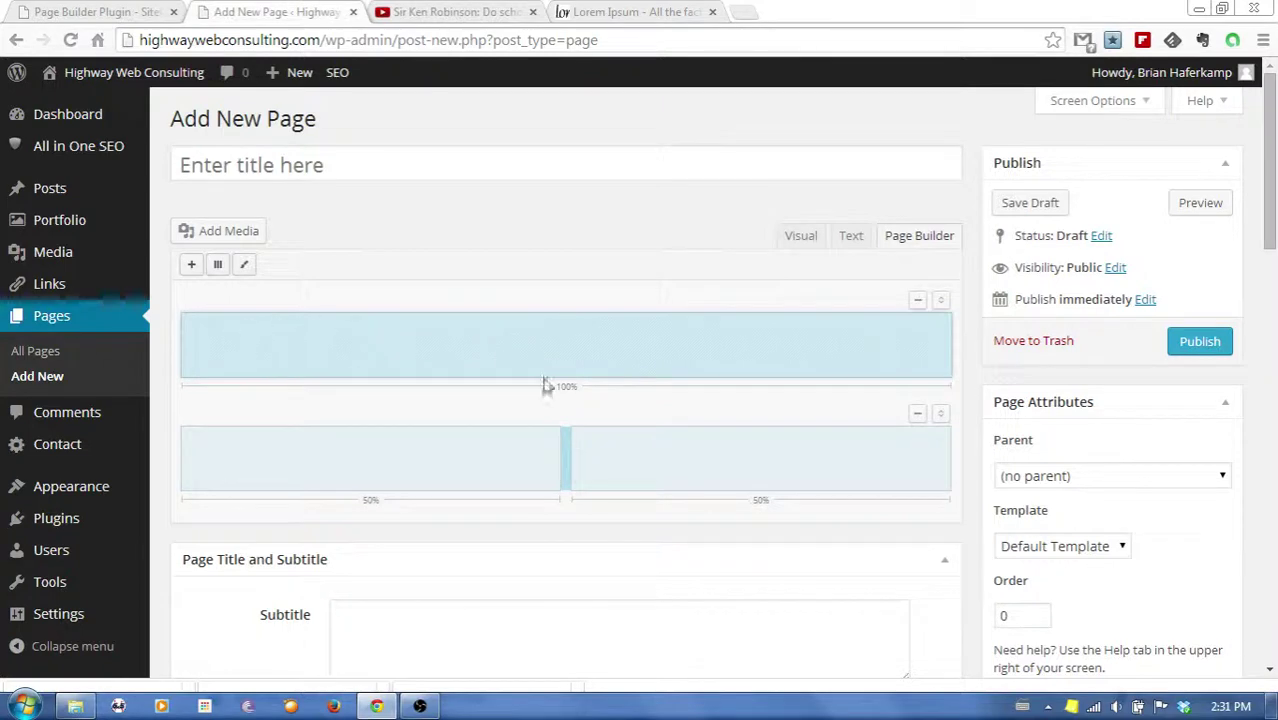
{"action": "left_click", "coordinate": [443, 486]}
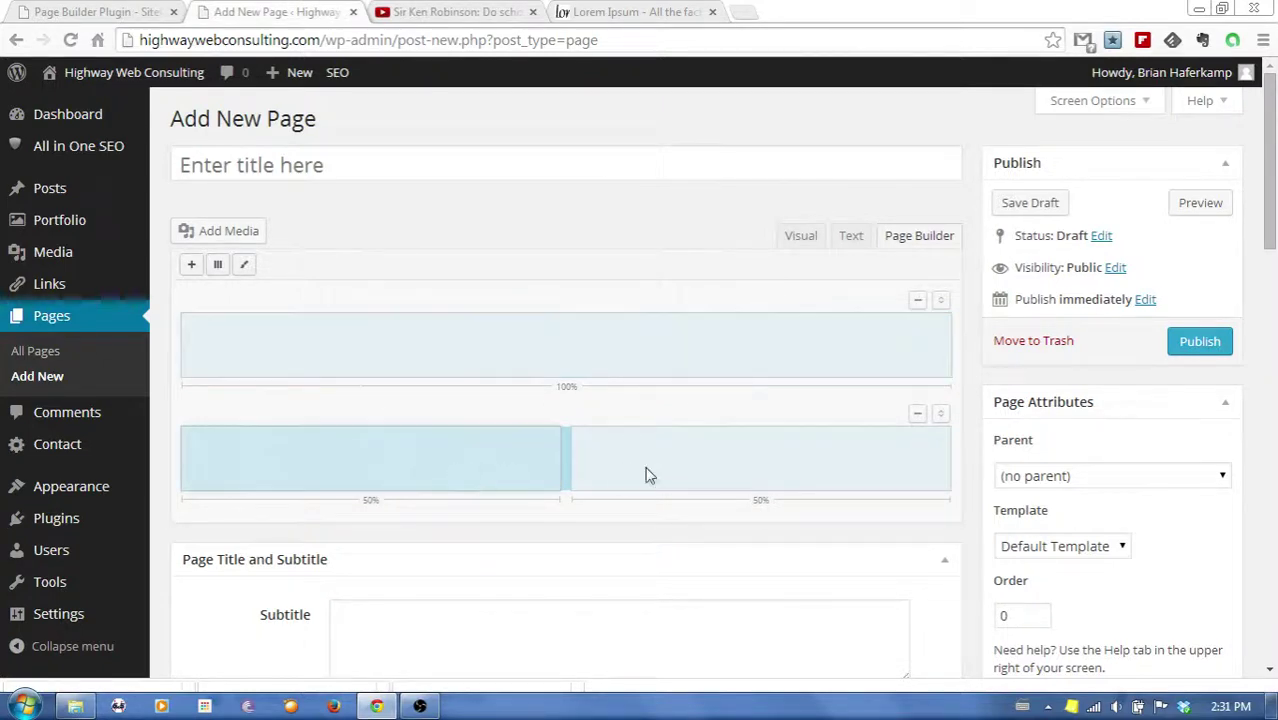
{"action": "left_click", "coordinate": [618, 478]}
{"action": "left_click", "coordinate": [462, 477]}
{"action": "left_click", "coordinate": [686, 470]}
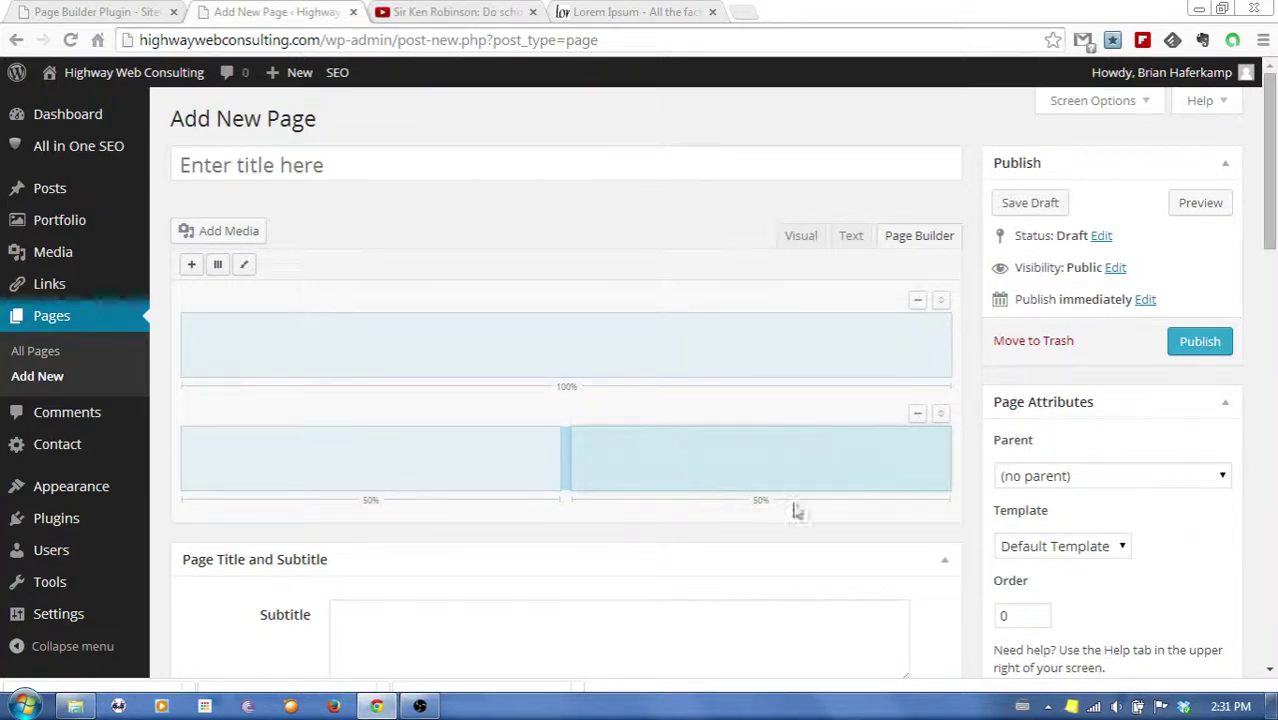
Add a three-column row to the page layout and select its cells in turn, ending on the third column
{"action": "left_click", "coordinate": [218, 265]}
{"action": "type", "text": "3"}
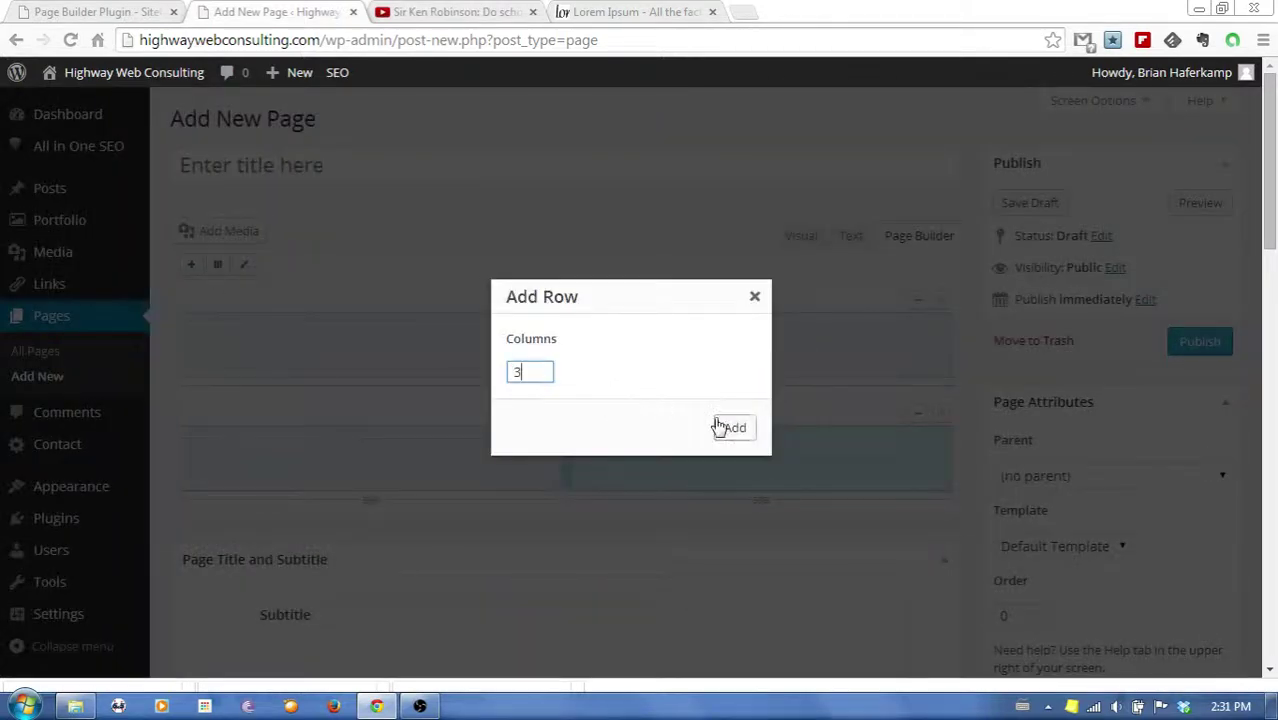
{"action": "left_click", "coordinate": [733, 429]}
{"action": "left_click", "coordinate": [390, 580]}
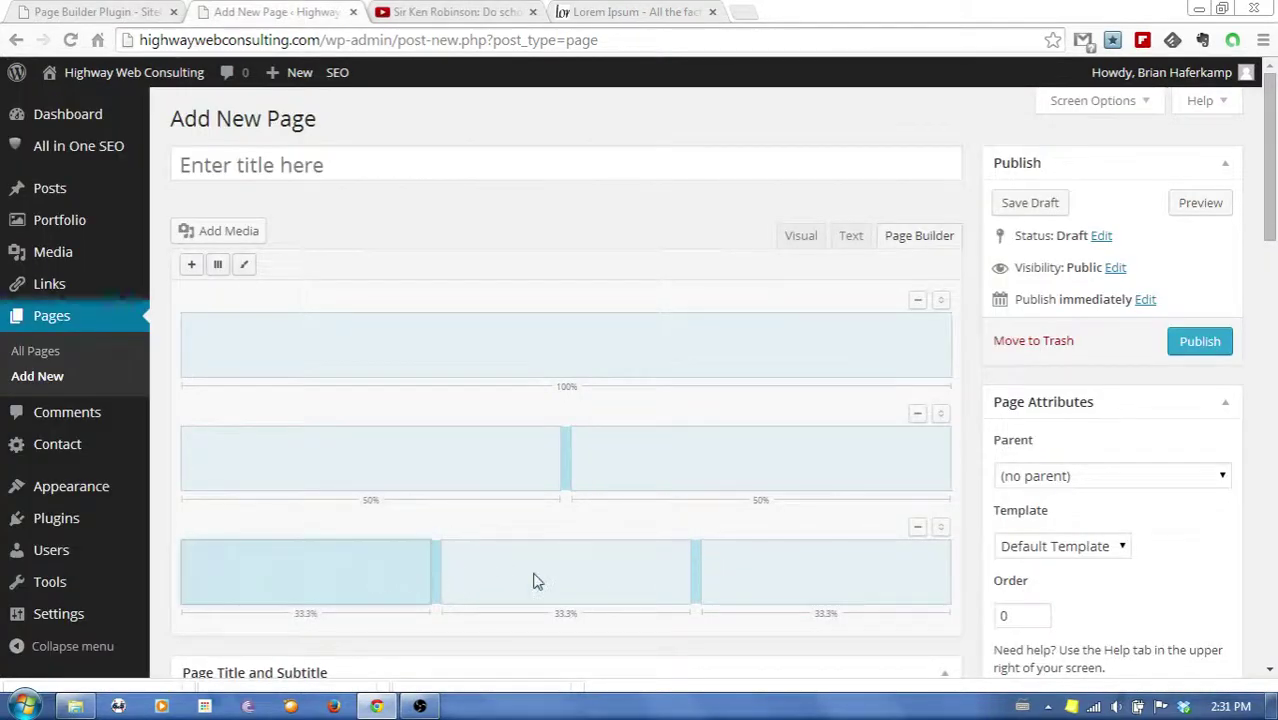
{"action": "left_click", "coordinate": [537, 582]}
{"action": "left_click", "coordinate": [787, 588]}
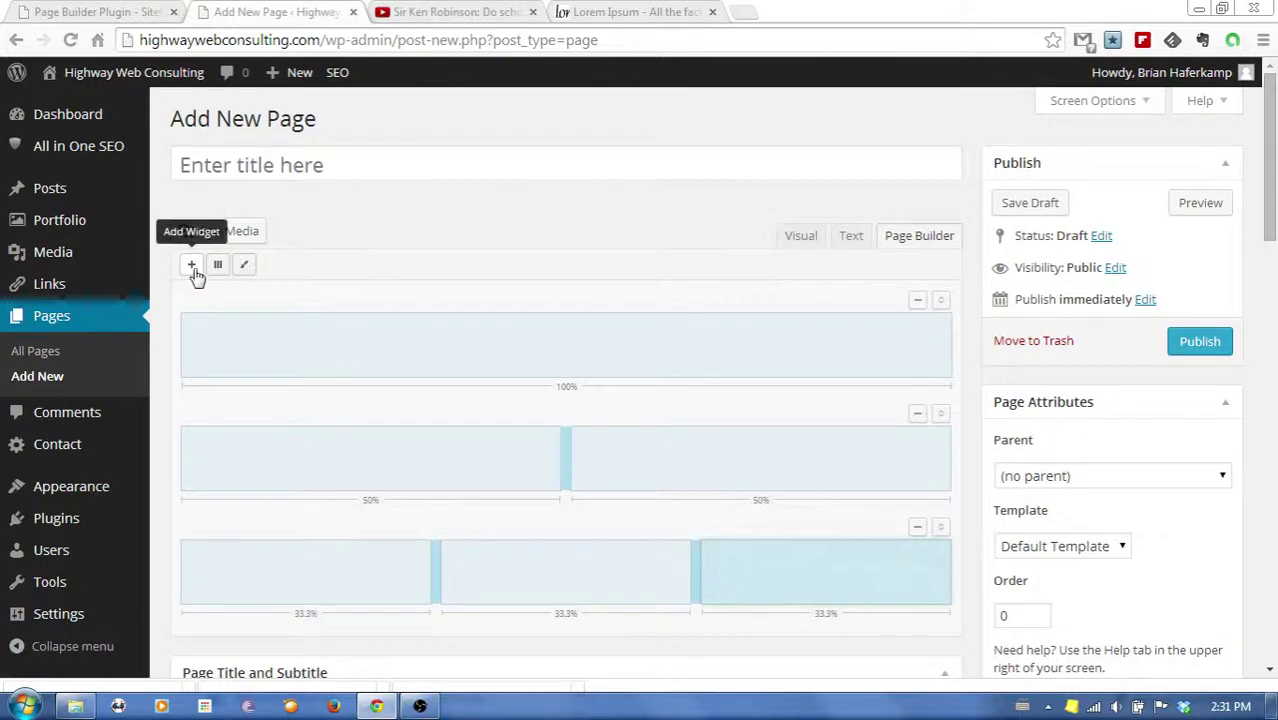
Select the full-width first row, look through the available widgets and add a Text widget to it
{"action": "left_click", "coordinate": [668, 368]}
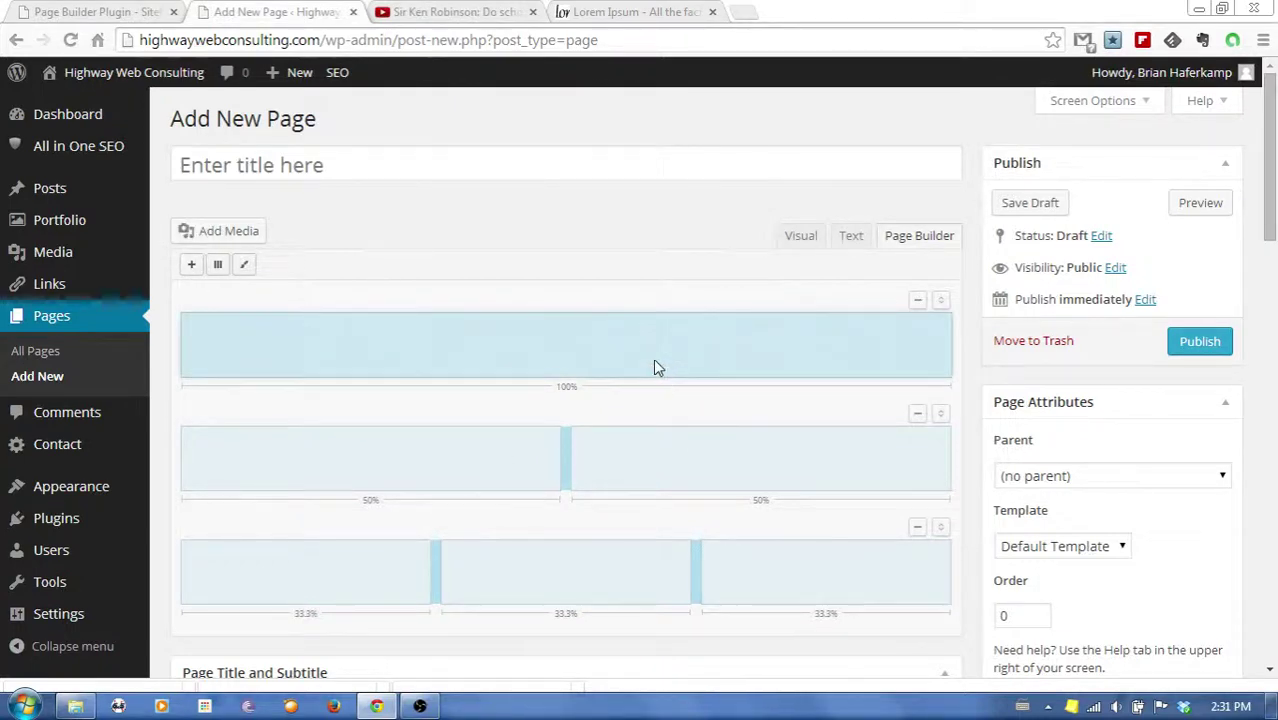
{"action": "left_click", "coordinate": [192, 266]}
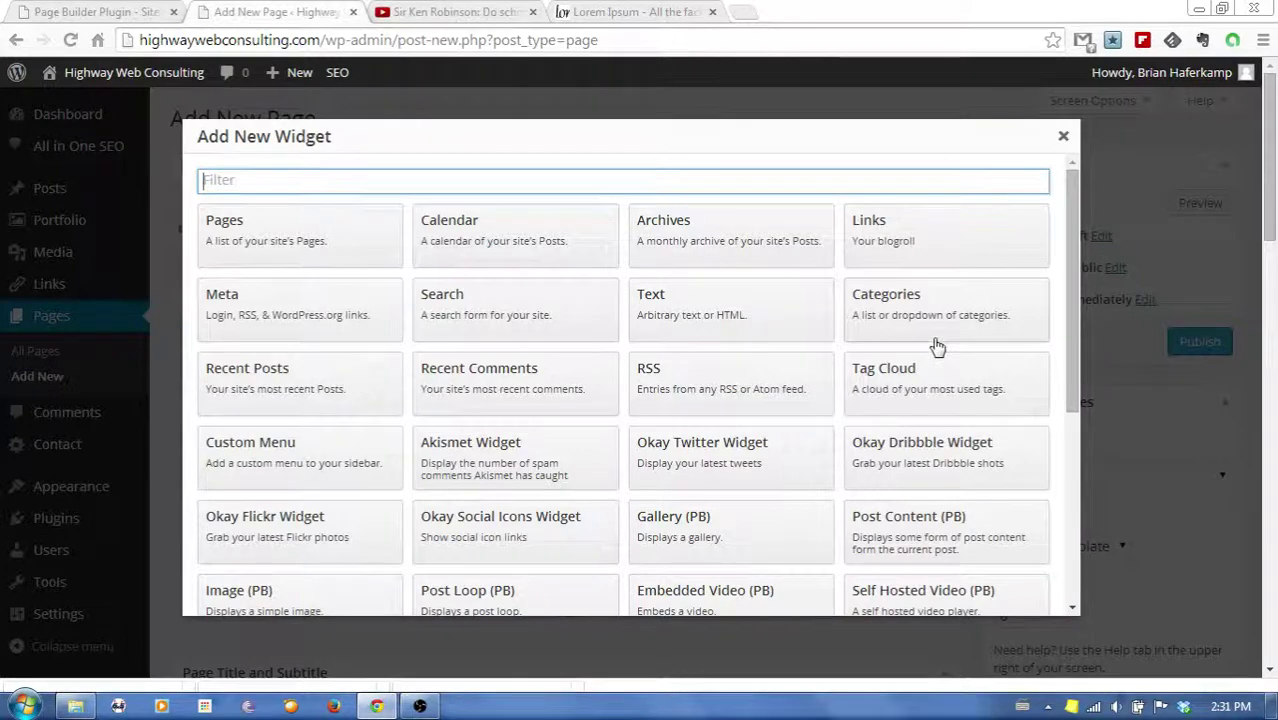
{"action": "scroll", "coordinate": [558, 352], "scroll_direction": "down", "scroll_amount": 4}
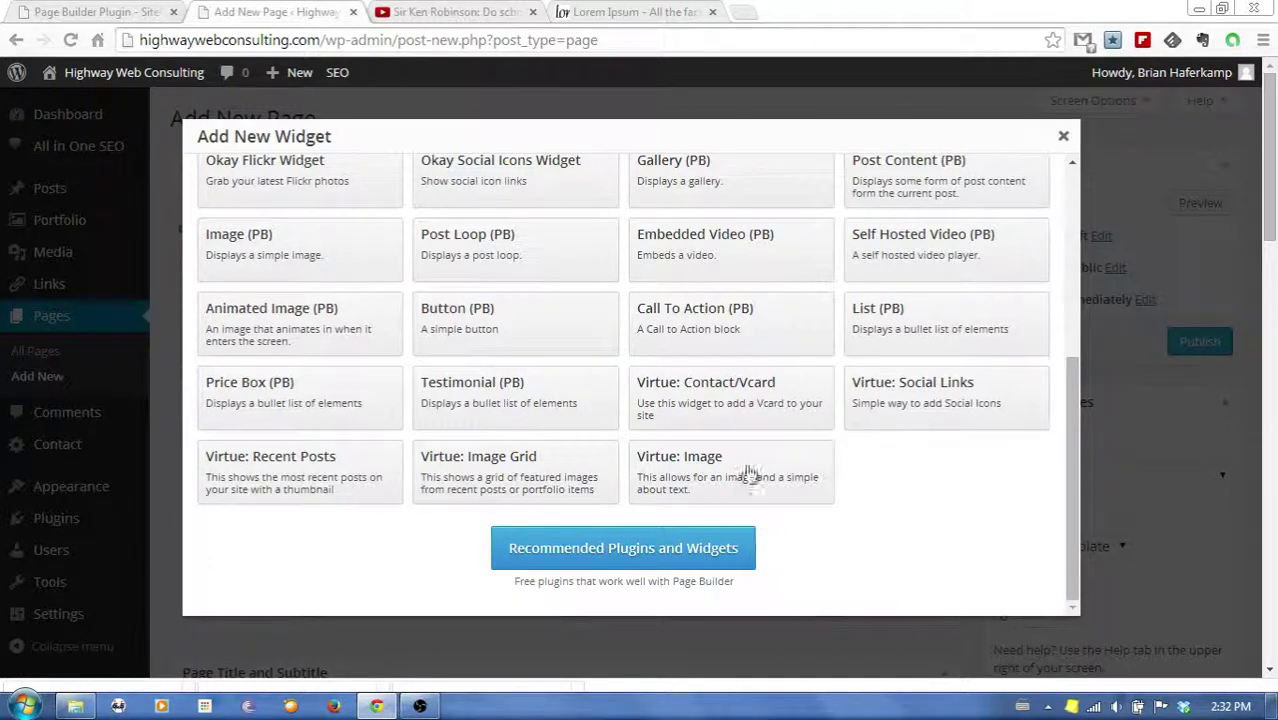
{"action": "scroll", "coordinate": [545, 372], "scroll_direction": "up", "scroll_amount": 5}
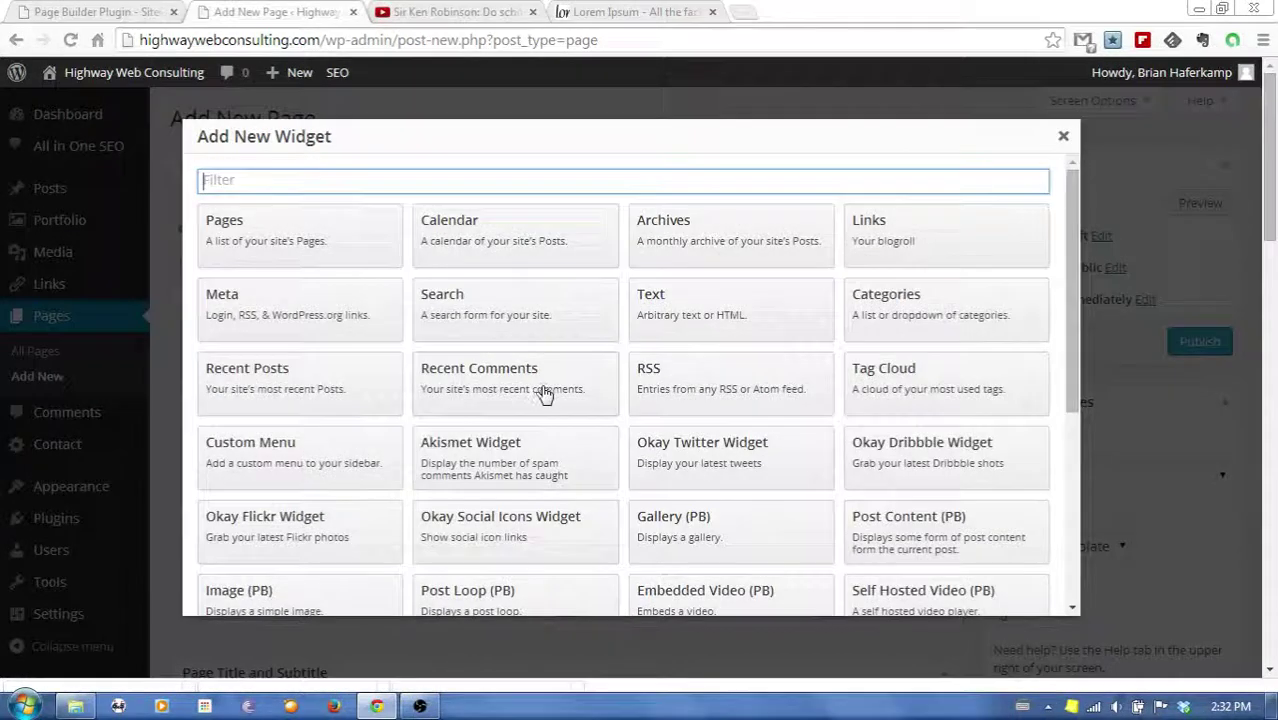
{"action": "scroll", "coordinate": [630, 378], "scroll_direction": "down", "scroll_amount": 1}
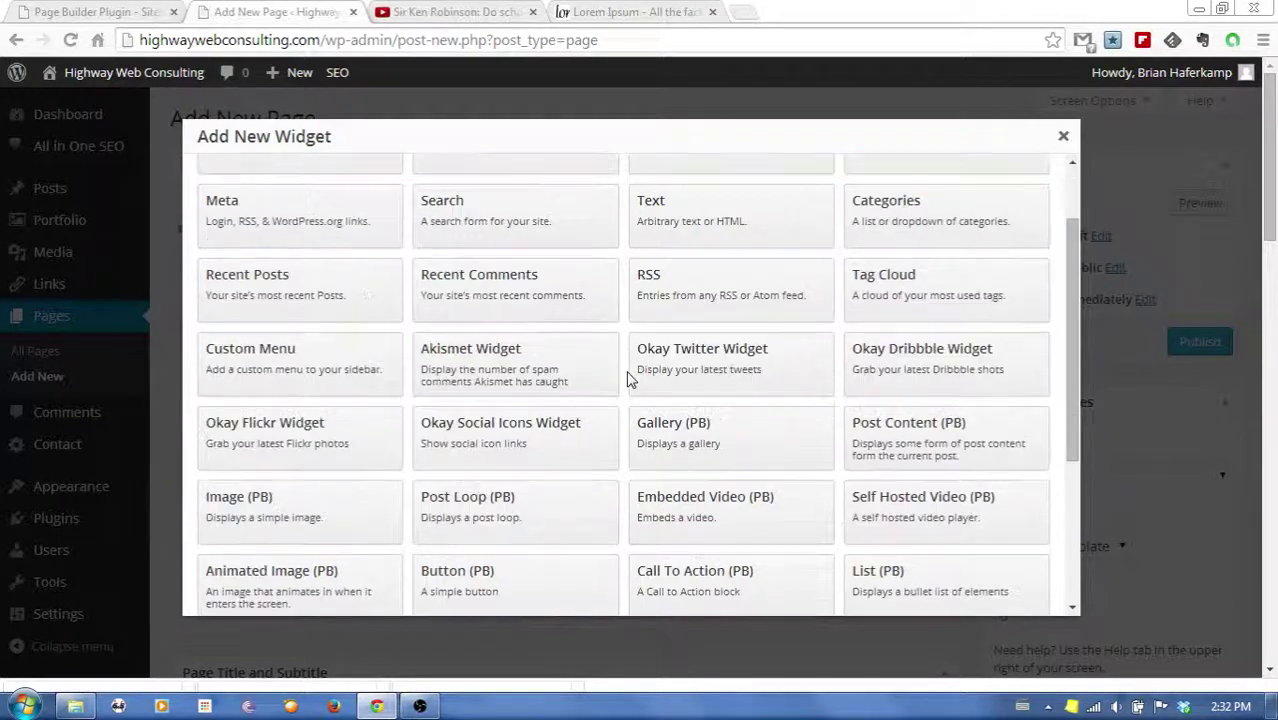
{"action": "scroll", "coordinate": [620, 372], "scroll_direction": "down", "scroll_amount": 2}
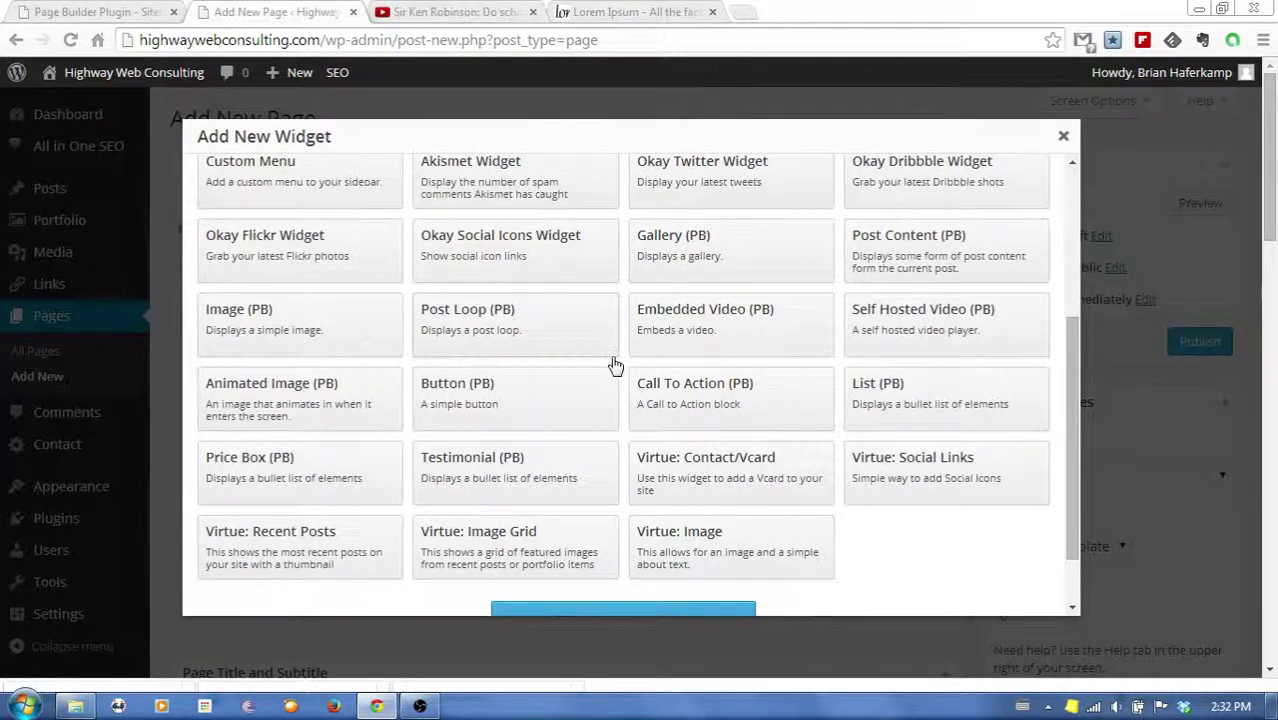
{"action": "scroll", "coordinate": [615, 366], "scroll_direction": "up", "scroll_amount": 2}
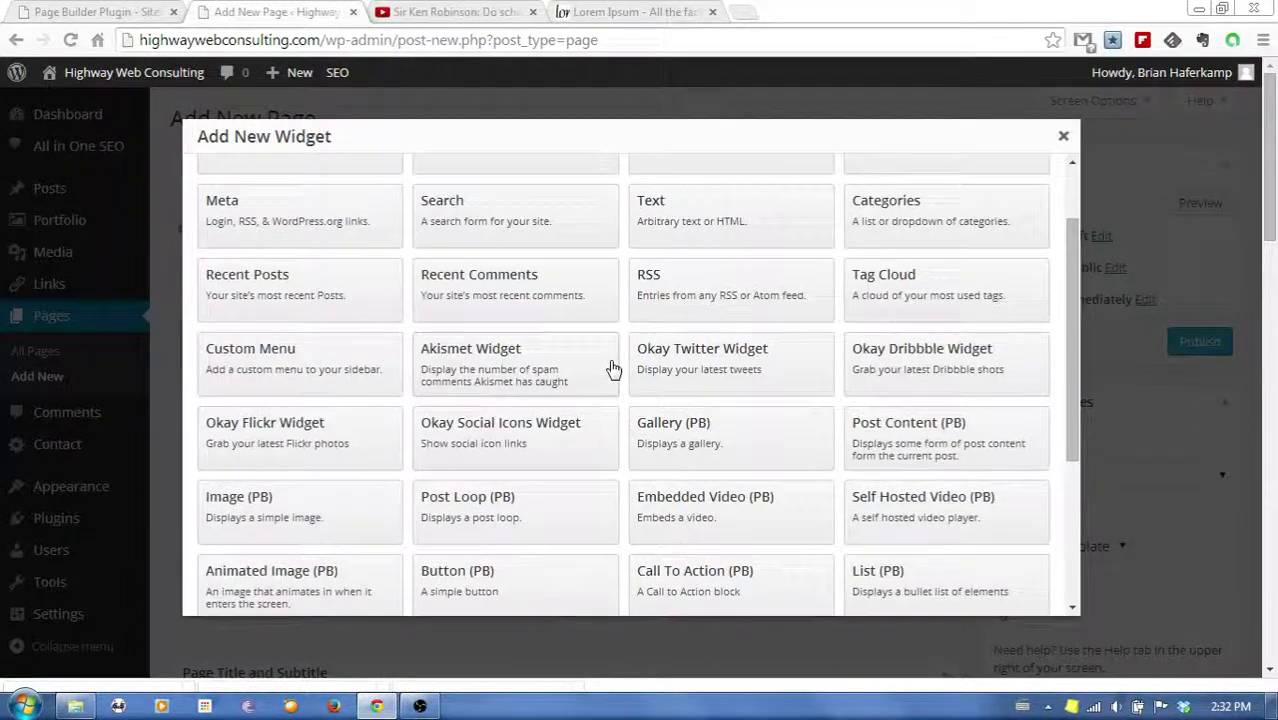
{"action": "scroll", "coordinate": [613, 370], "scroll_direction": "down", "scroll_amount": 1}
{"action": "scroll", "coordinate": [613, 370], "scroll_direction": "up", "scroll_amount": 1}
{"action": "scroll", "coordinate": [613, 370], "scroll_direction": "up", "scroll_amount": 1}
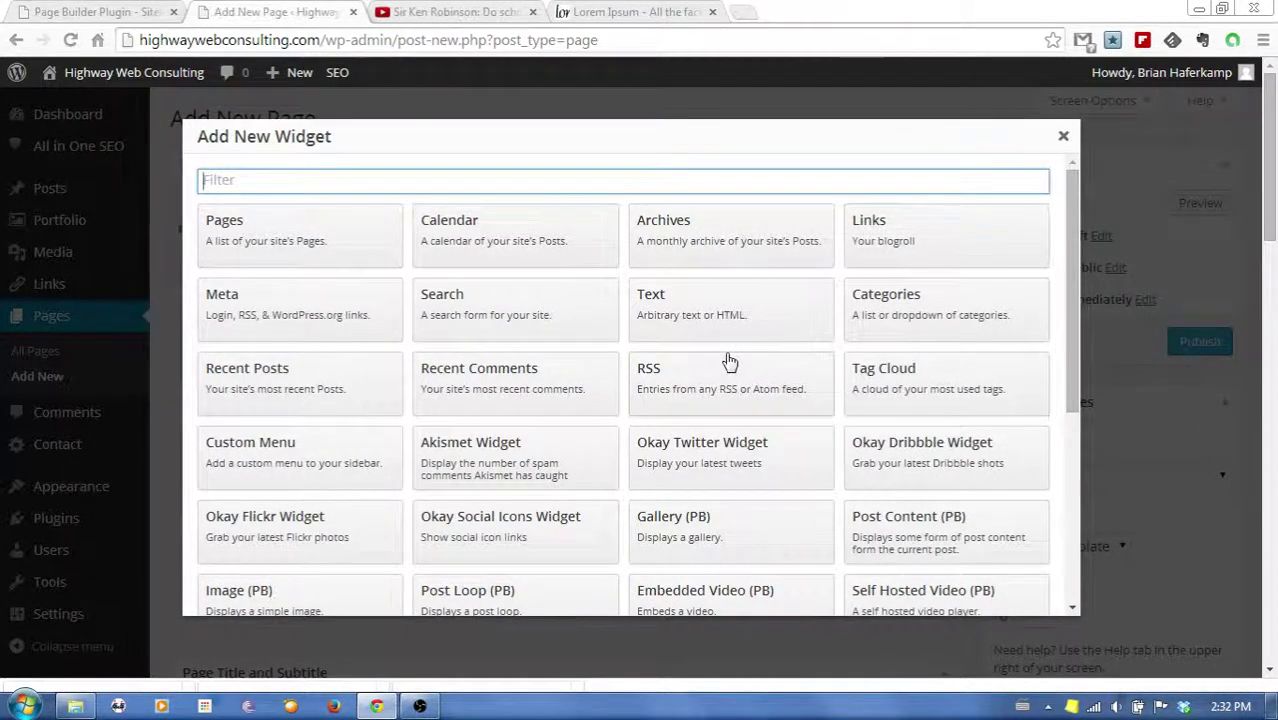
{"action": "left_click", "coordinate": [756, 330]}
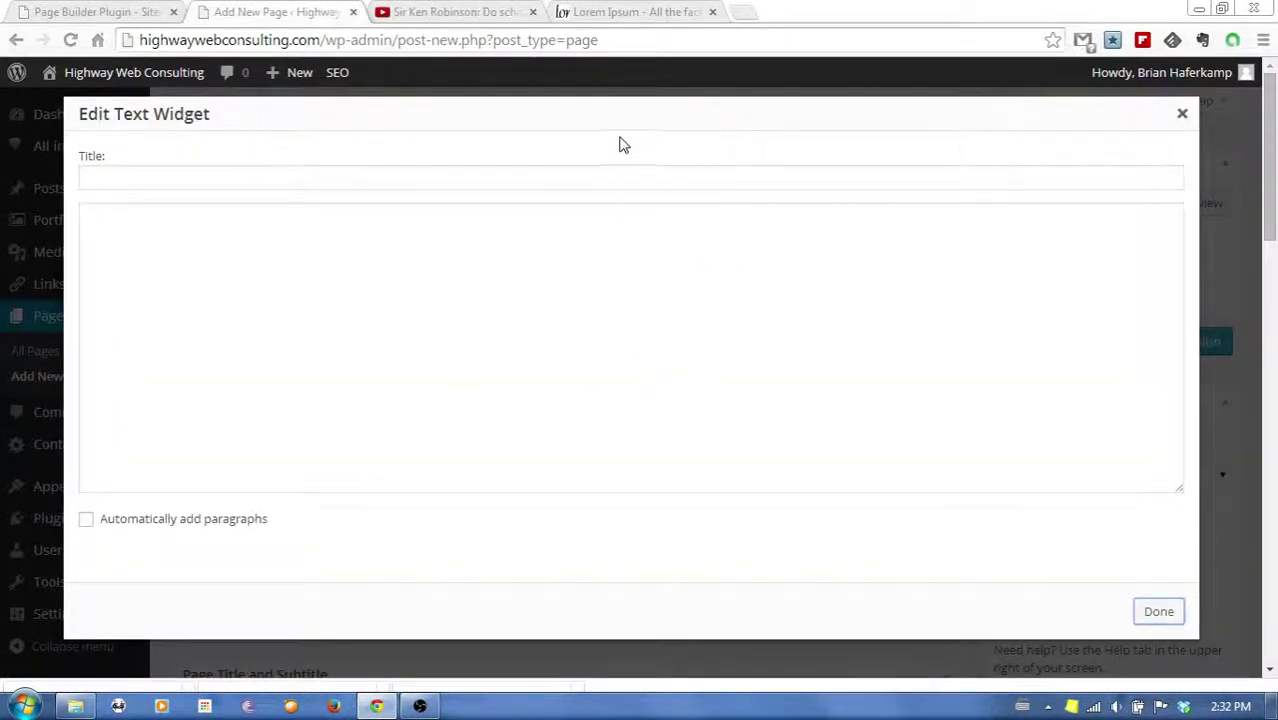
Copy the first paragraph of placeholder text from the open Lorem Ipsum page
{"action": "left_click", "coordinate": [615, 12]}
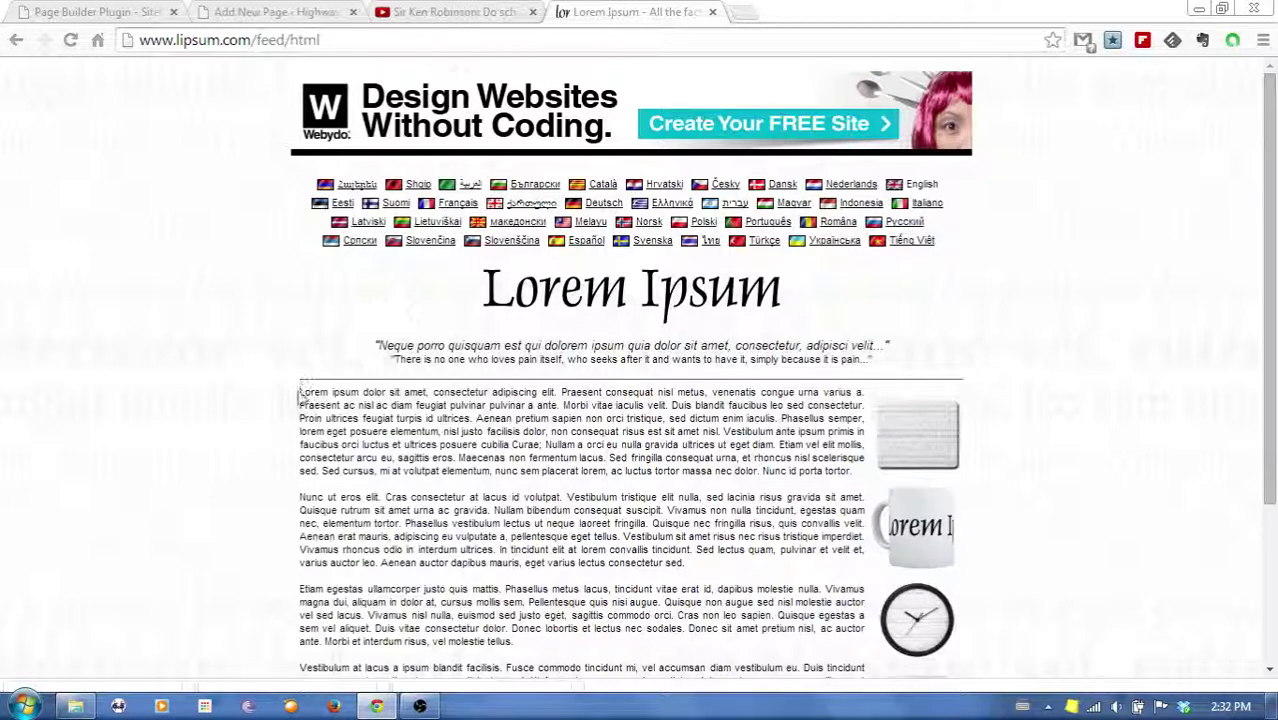
{"action": "left_click_drag", "start_coordinate": [299, 392], "coordinate": [851, 474]}
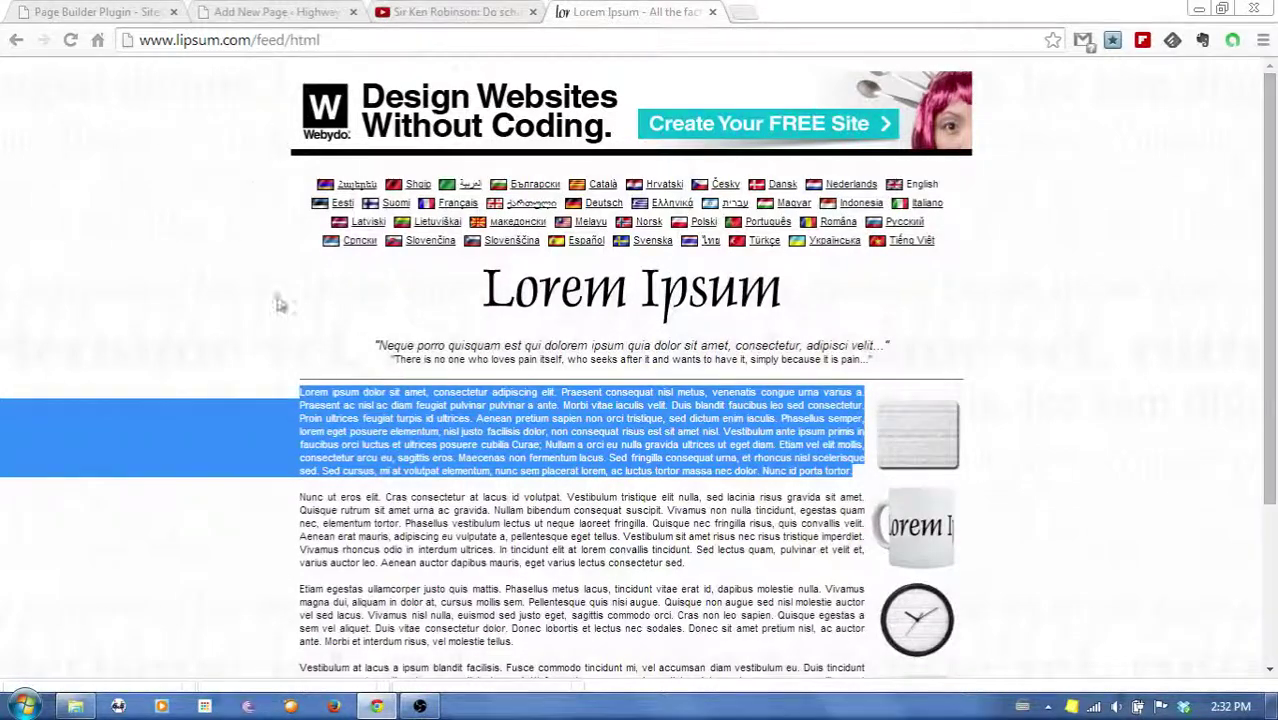
{"action": "right_click", "coordinate": [504, 436]}
{"action": "left_click", "coordinate": [545, 448]}
{"action": "left_click", "coordinate": [245, 290]}
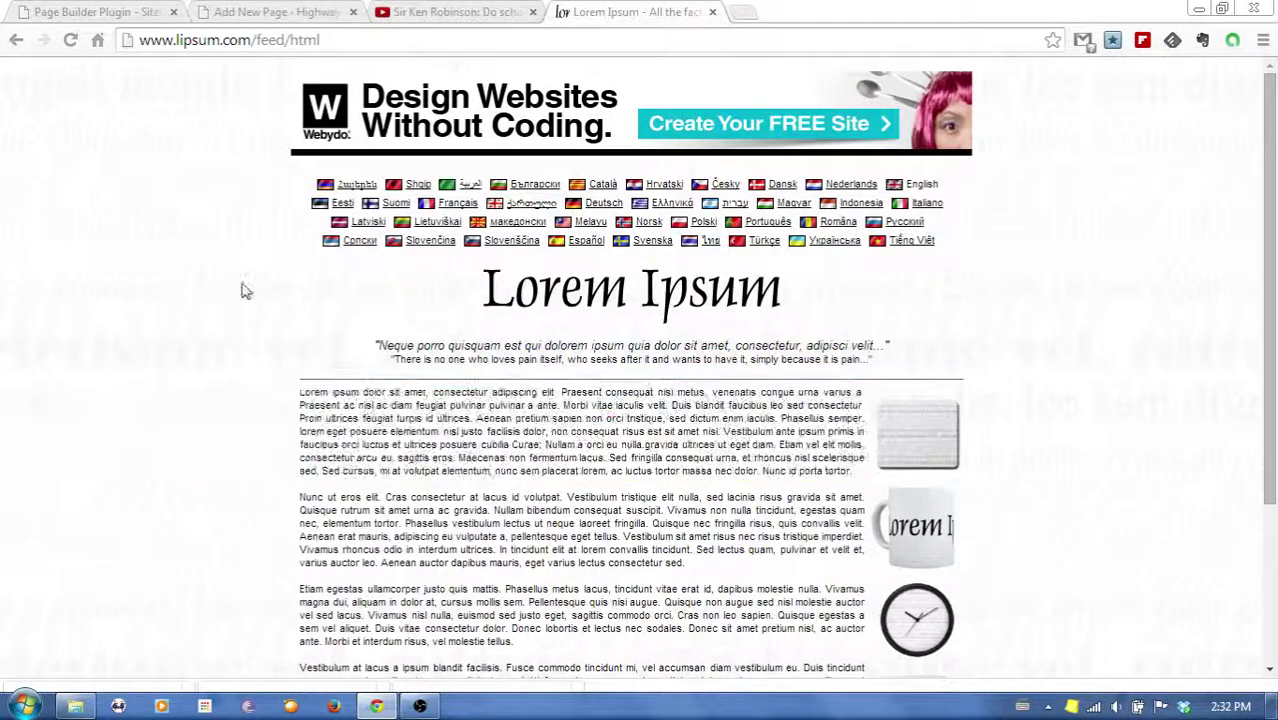
{"action": "scroll", "coordinate": [417, 455], "scroll_direction": "down", "scroll_amount": 3}
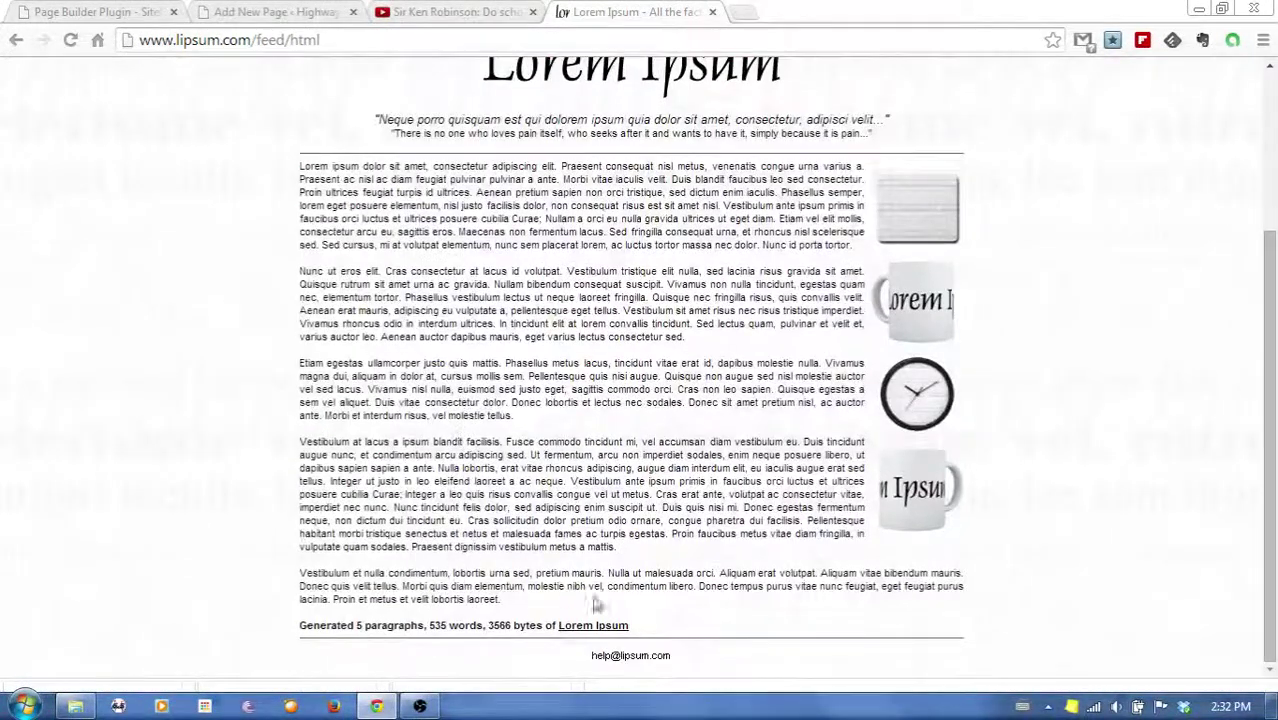
{"action": "scroll", "coordinate": [366, 441], "scroll_direction": "up", "scroll_amount": 3}
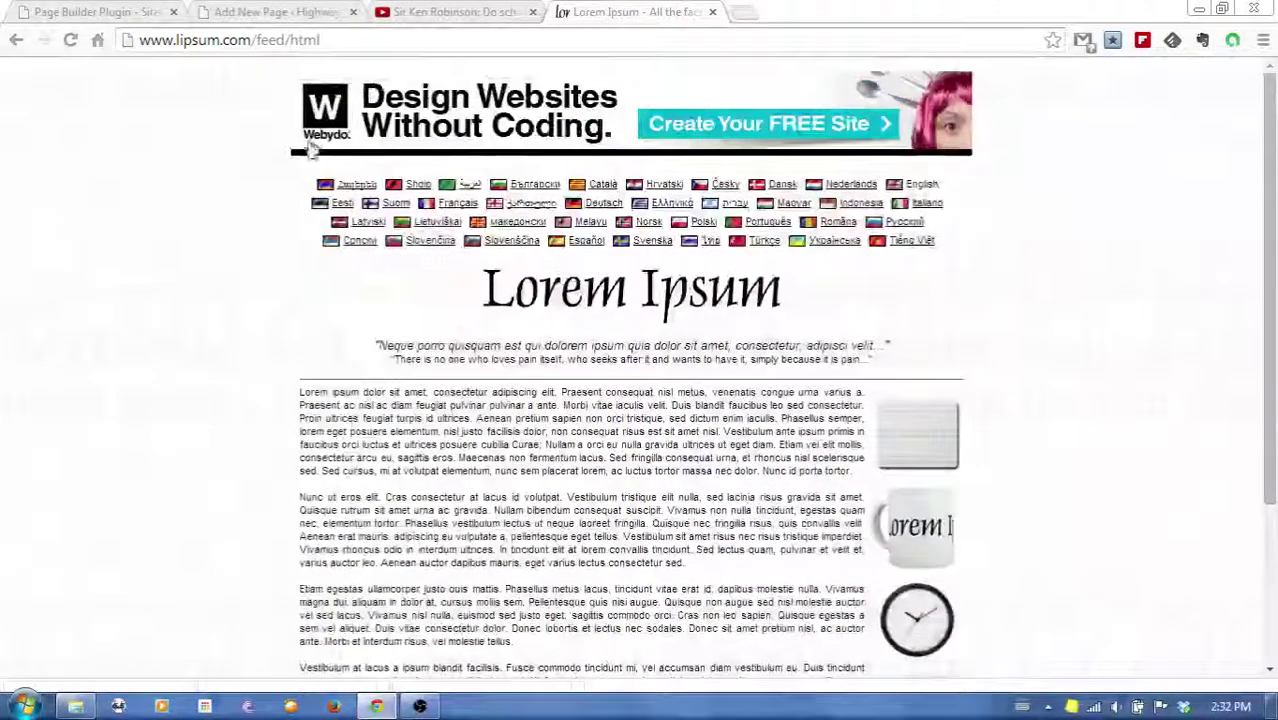
Return to the new page and paste the copied Lorem Ipsum paragraph into the Text widget's body
{"action": "left_click", "coordinate": [275, 13]}
{"action": "left_click", "coordinate": [455, 306]}
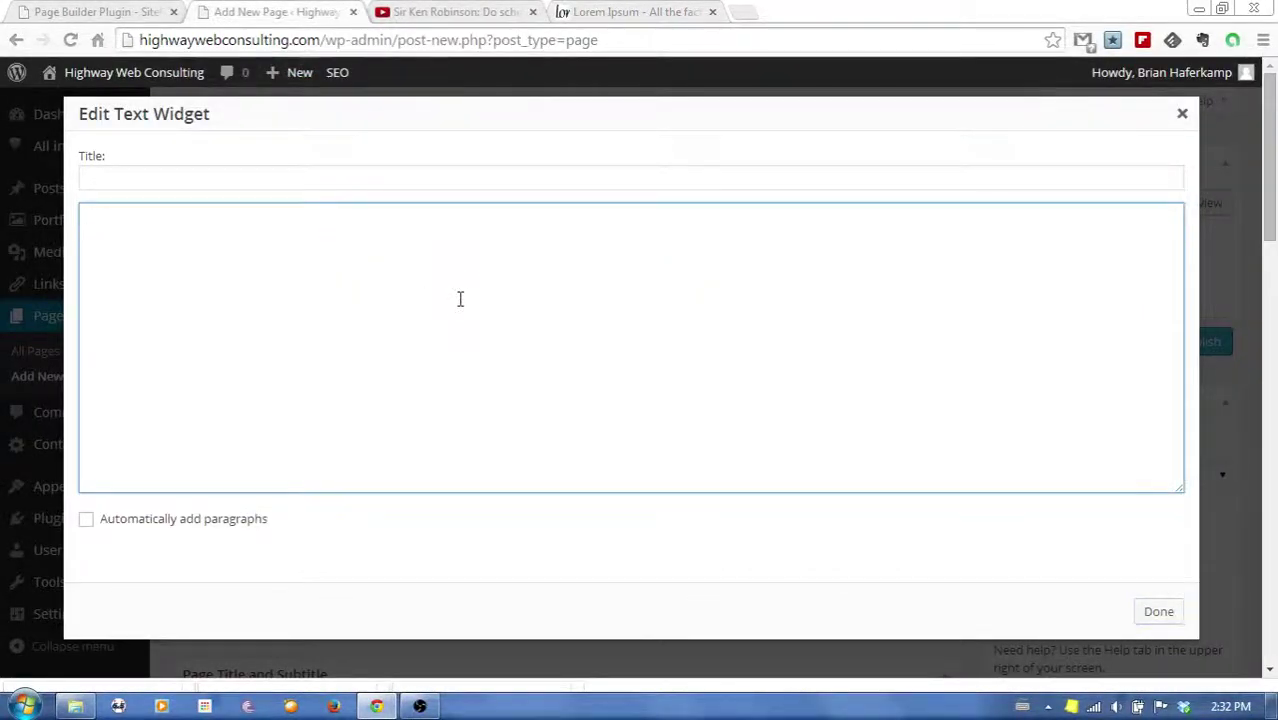
{"action": "key", "text": "ctrl+v"}
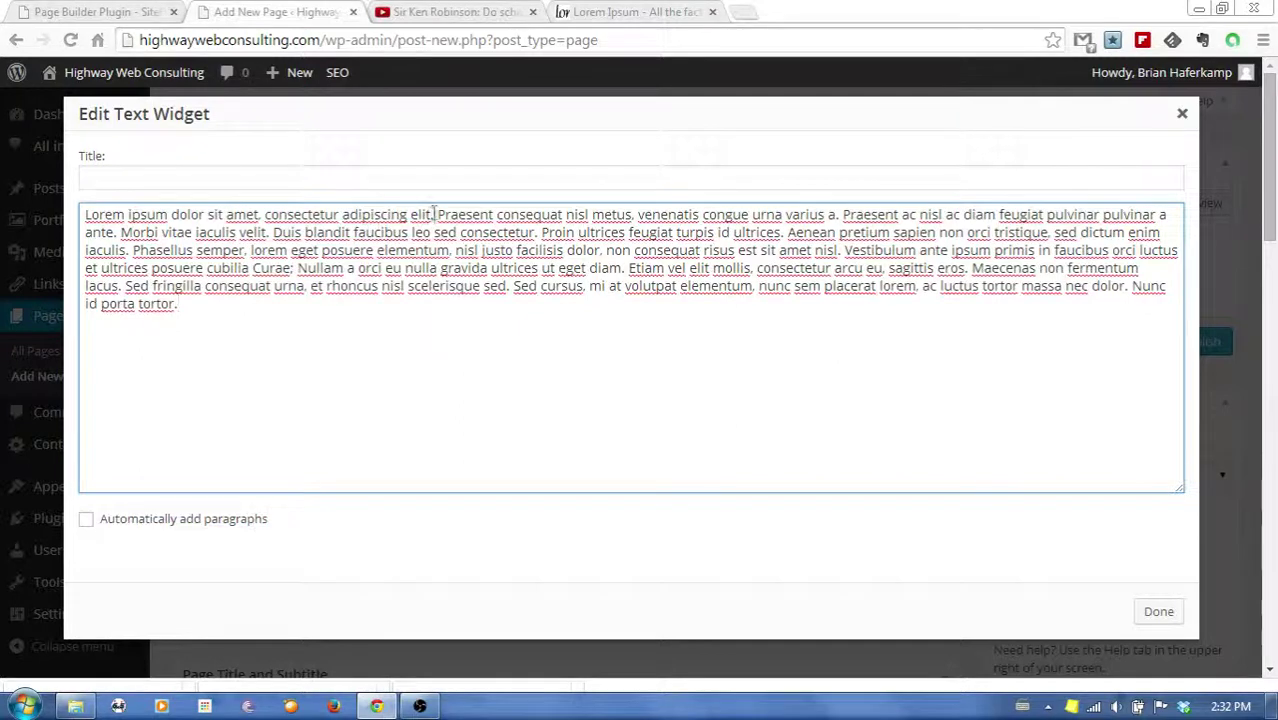
Separate the first sentence from the rest with a blank line, remove its final period and wrap it in <h2> and </h2> tags
{"action": "key", "text": "Return"}
{"action": "key", "text": "Return"}
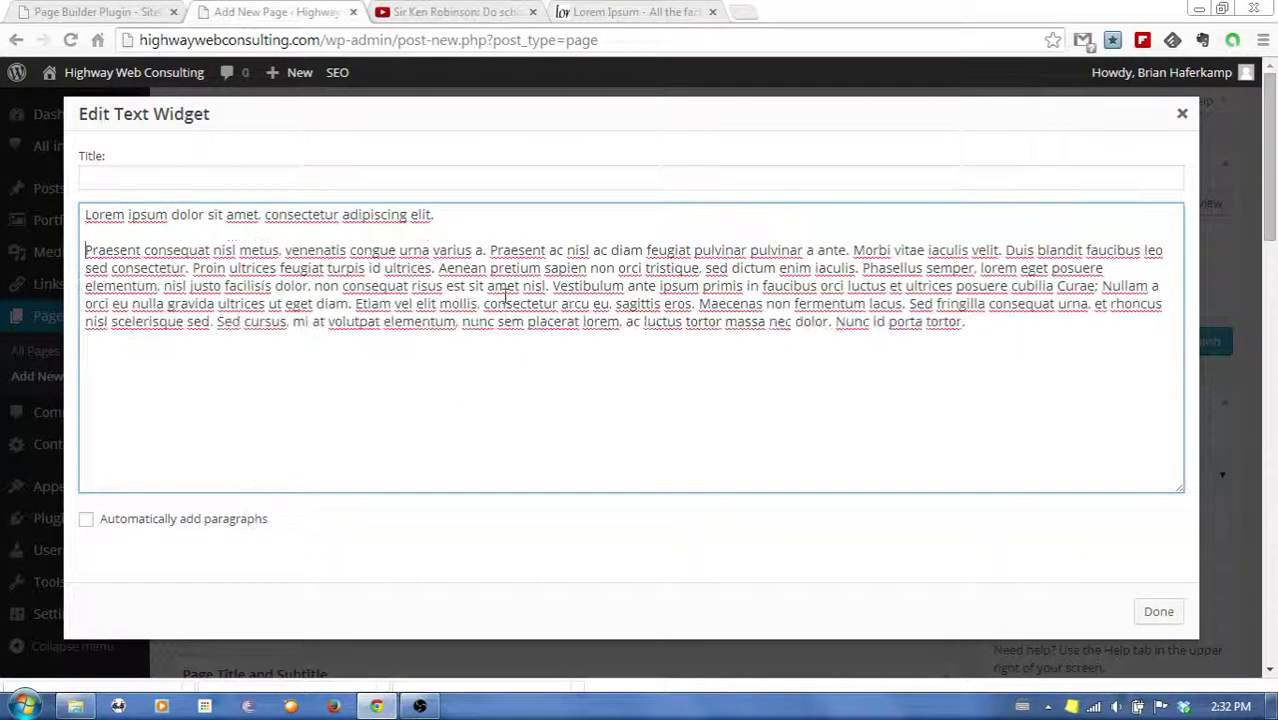
{"action": "key", "text": "BackSpace"}
{"action": "type", "text": "<h2>"}
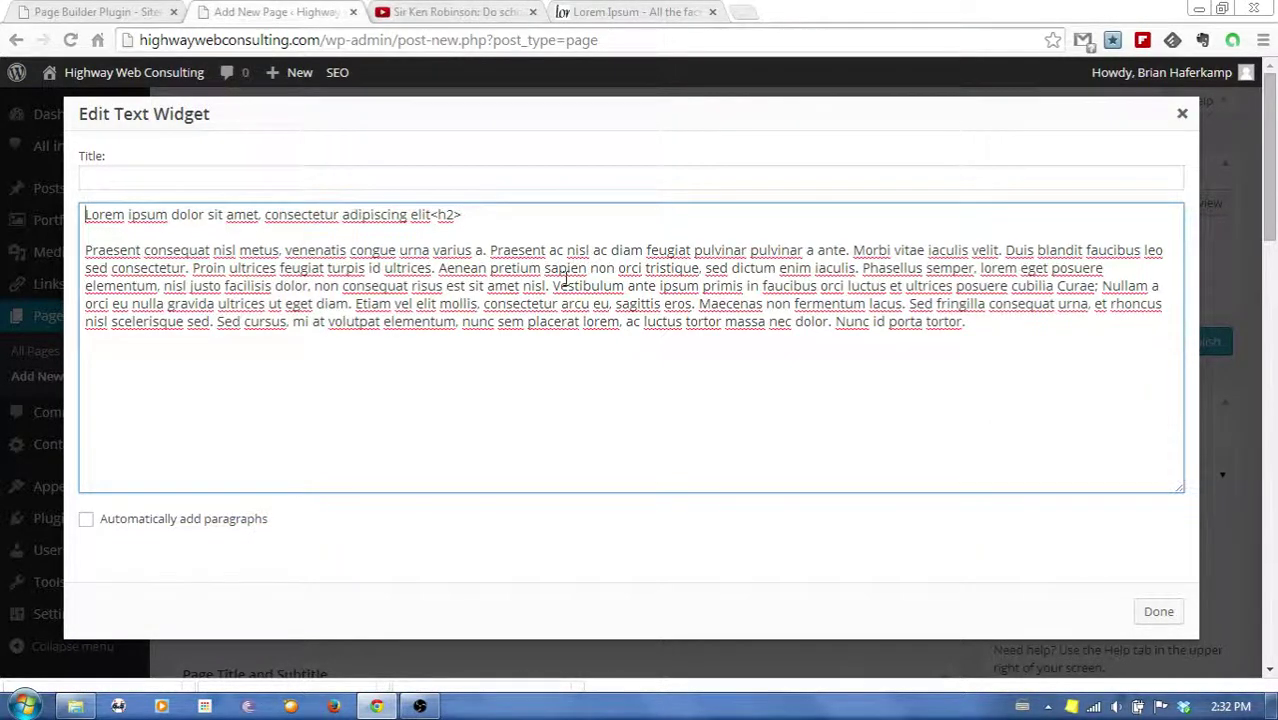
{"action": "type", "text": "<h2"}
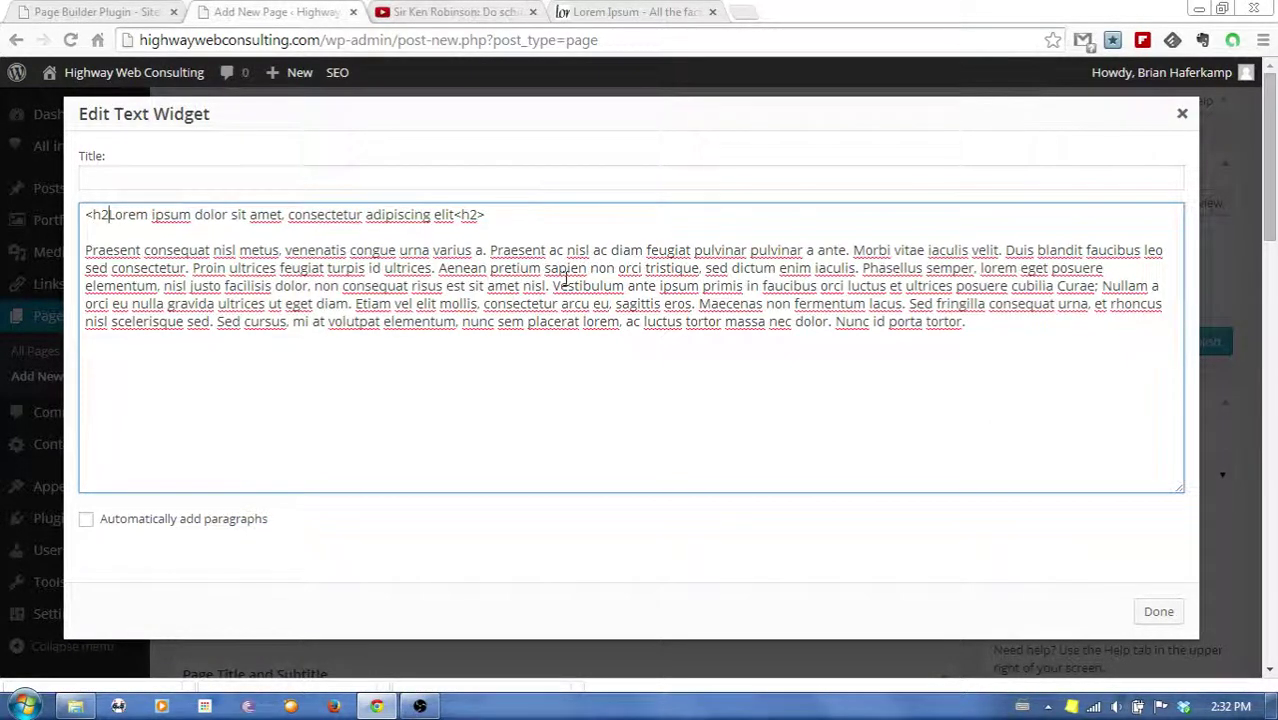
{"action": "type", "text": ">"}
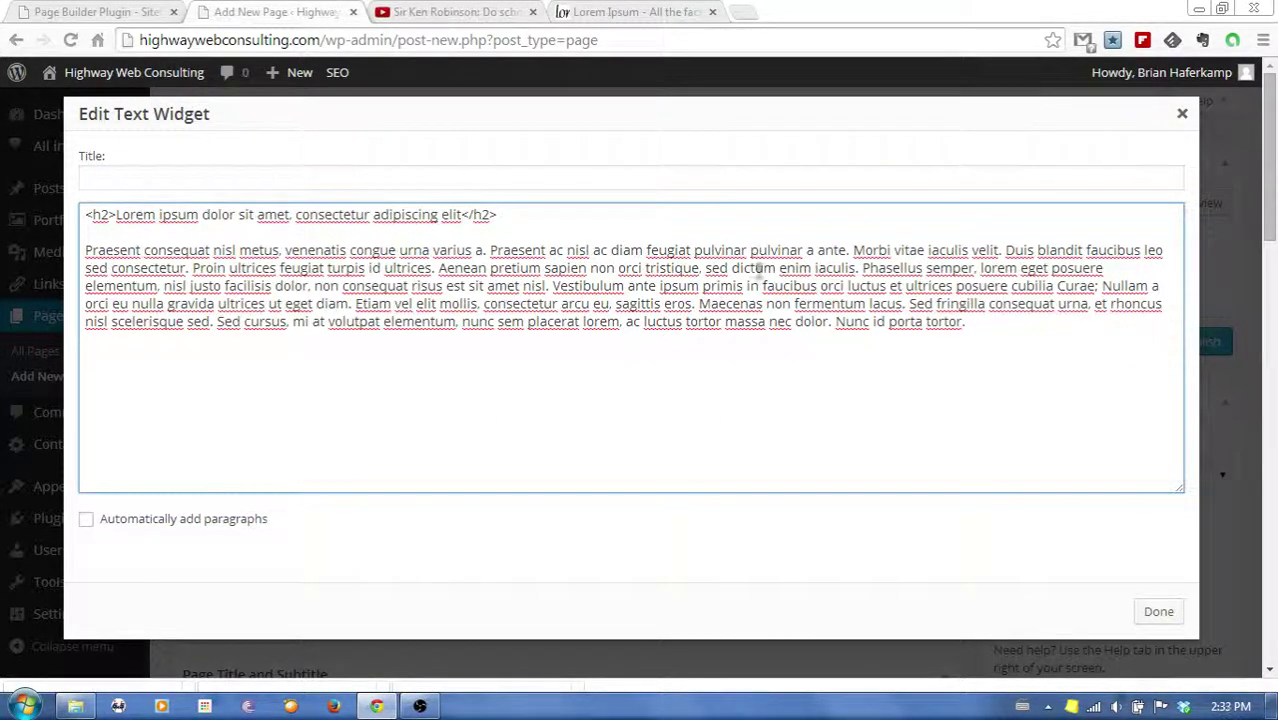
Turn on automatic paragraphs for the Text widget and finish editing it
{"action": "left_click", "coordinate": [240, 522]}
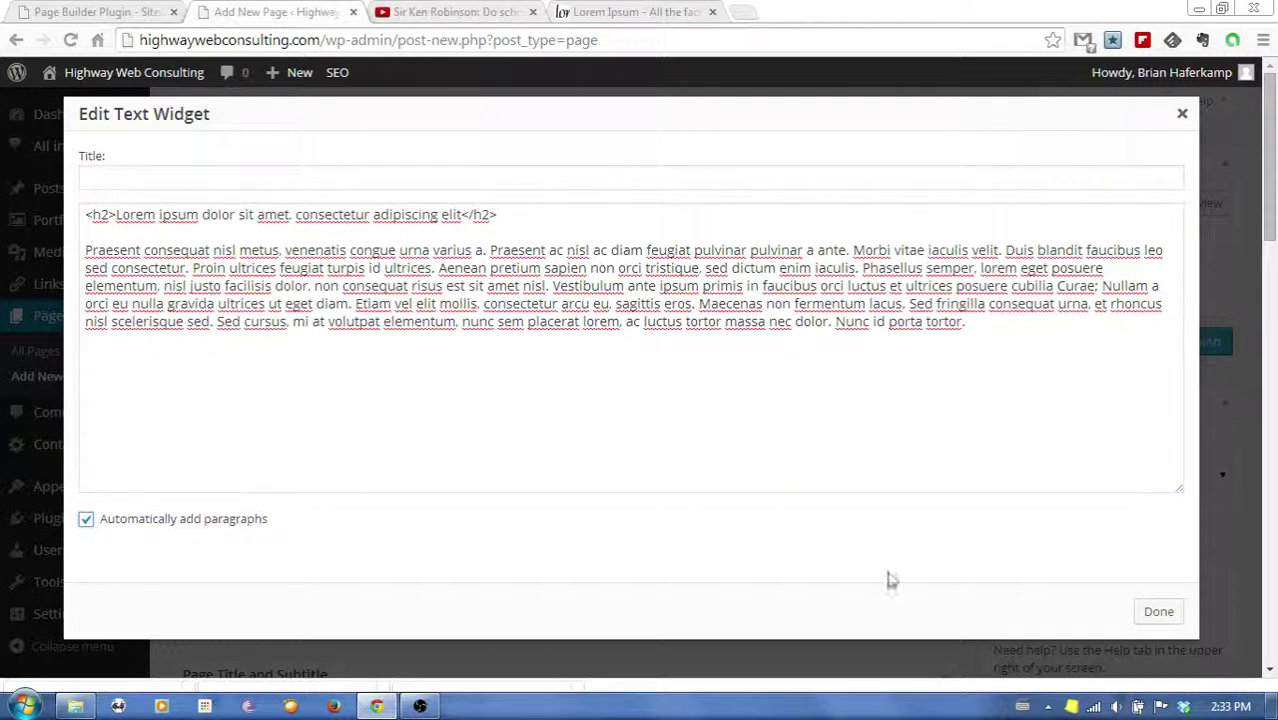
{"action": "left_click", "coordinate": [1160, 611]}
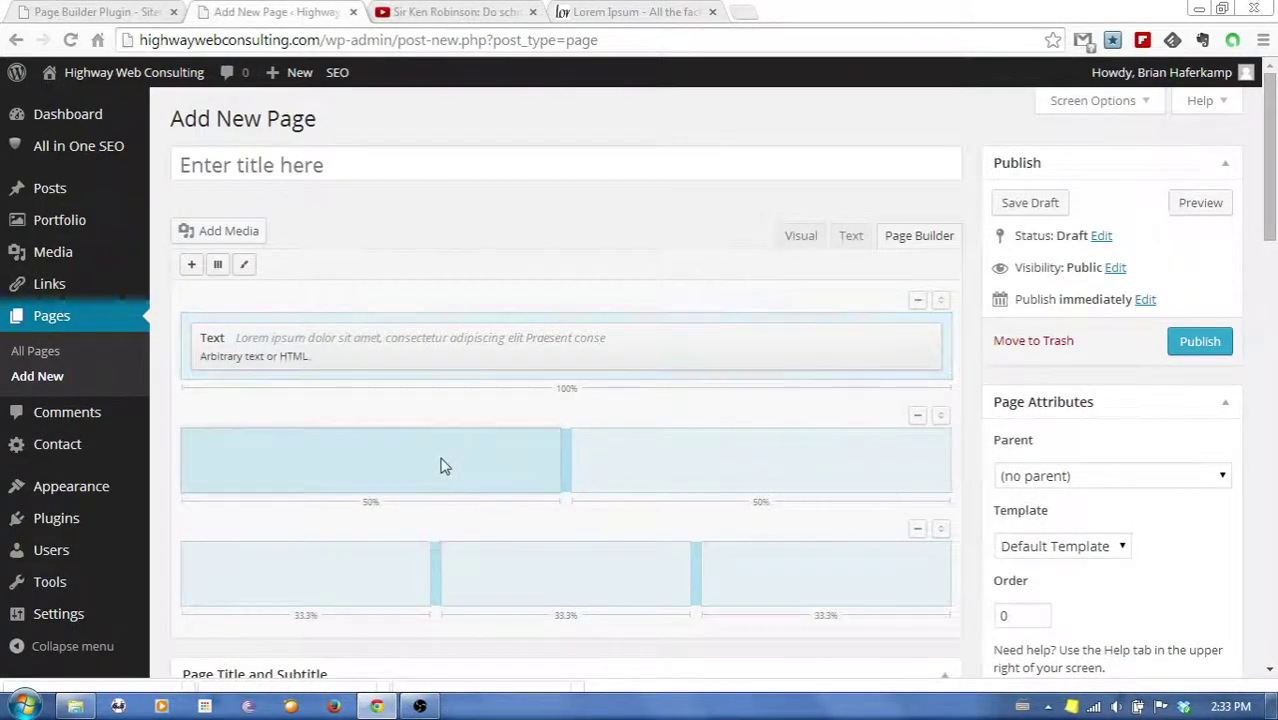
{"action": "left_click", "coordinate": [217, 265]}
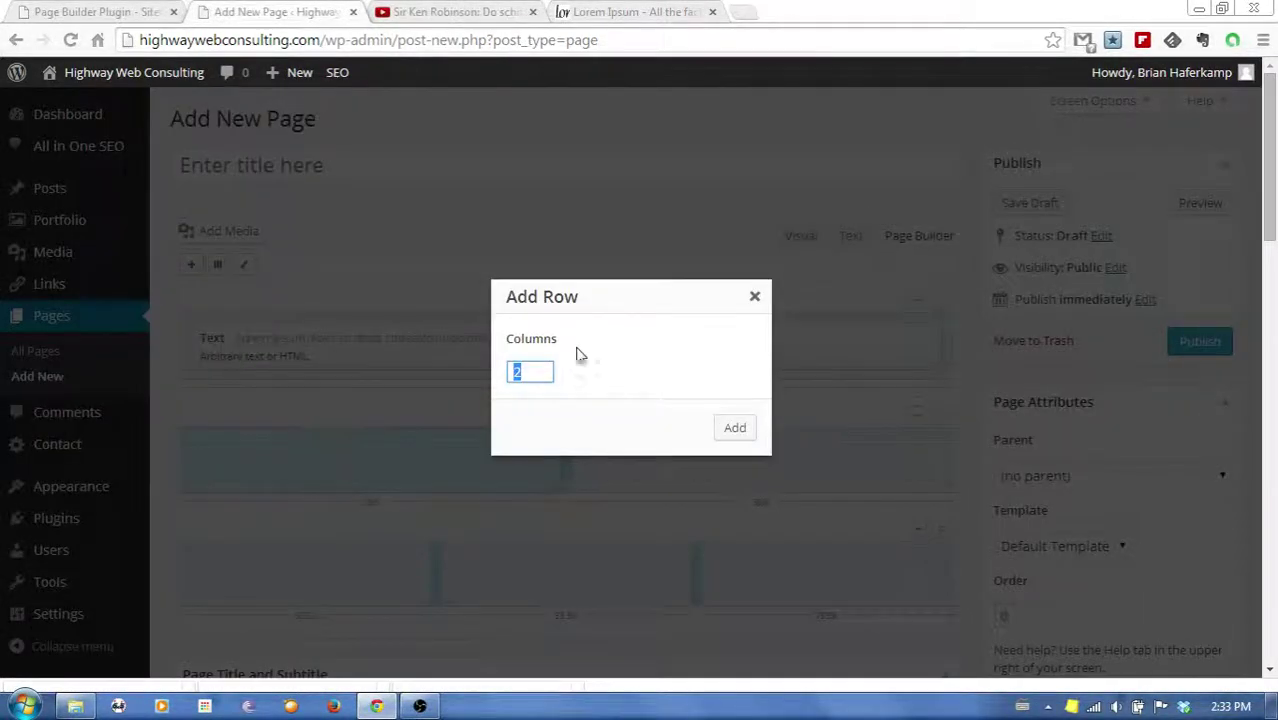
{"action": "left_click", "coordinate": [755, 296]}
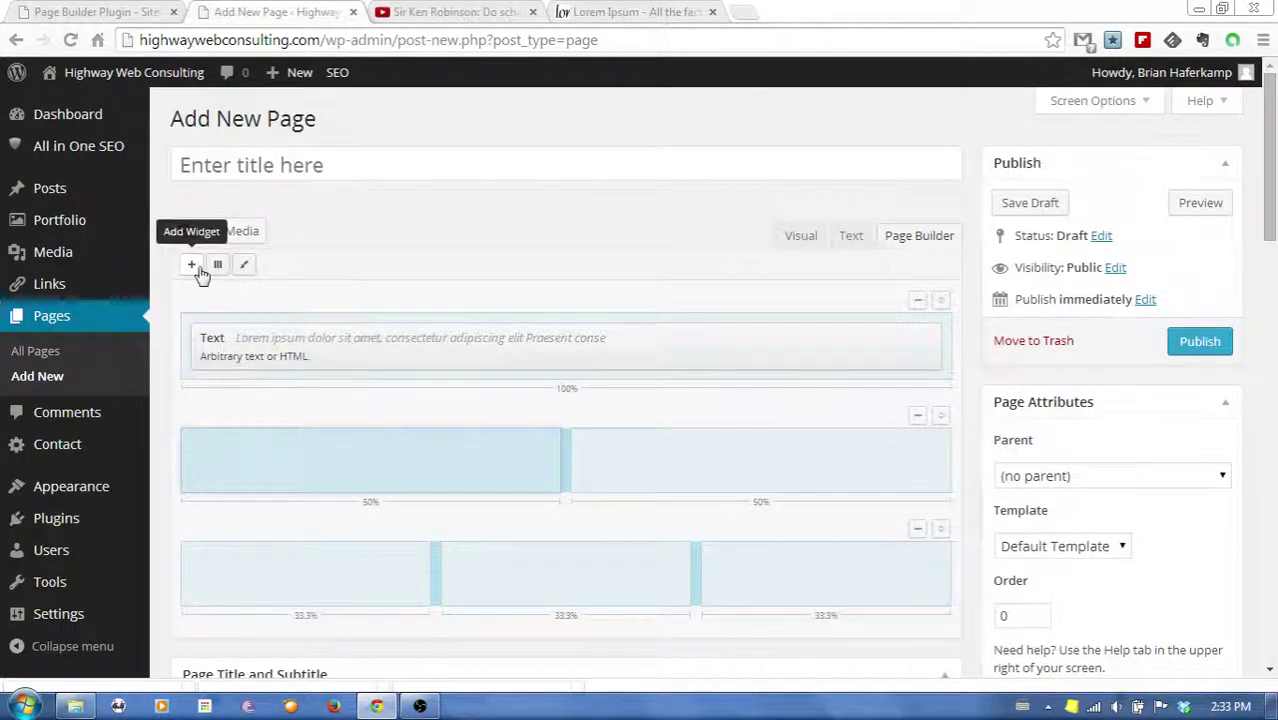
Add a Recent Posts widget with its default settings to the first column of the two-column row
{"action": "left_click", "coordinate": [192, 266]}
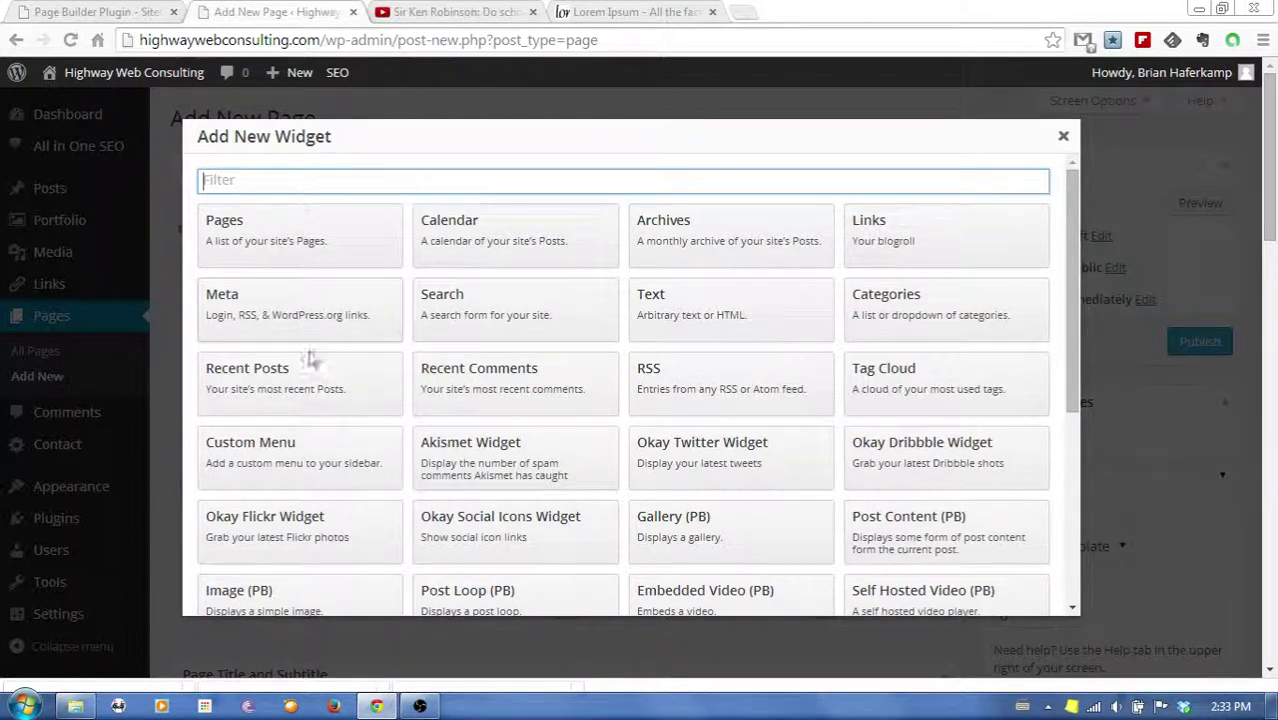
{"action": "left_click", "coordinate": [303, 389]}
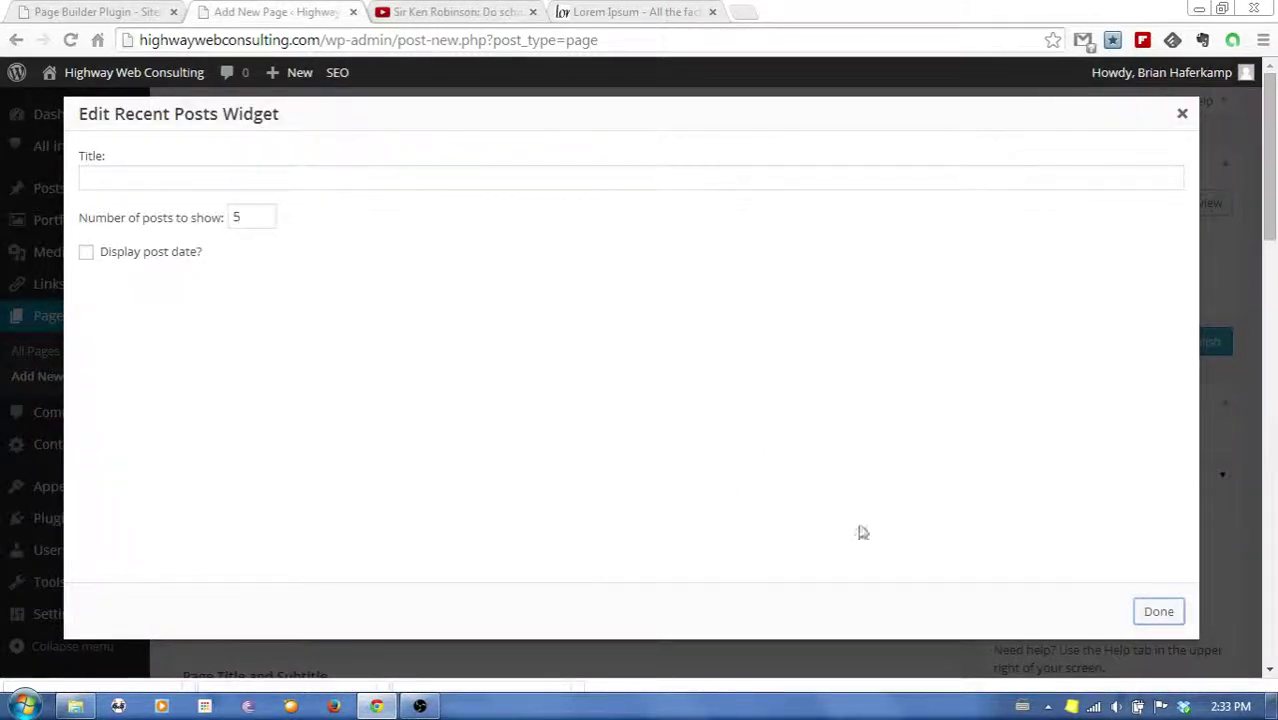
{"action": "left_click", "coordinate": [1159, 611]}
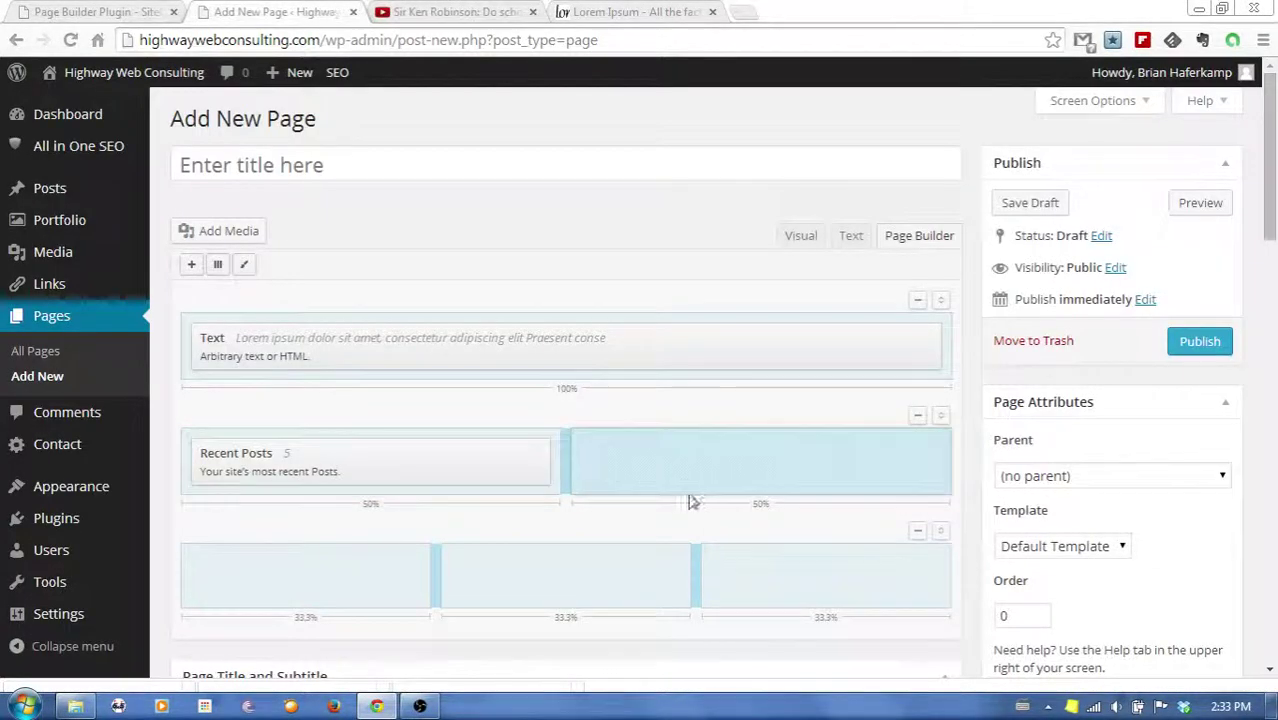
Add a Virtue: Image widget to the second column of the two-column row, using Using-WordPress-Plugins.png from the media library
{"action": "left_click", "coordinate": [191, 264]}
{"action": "scroll", "coordinate": [686, 371], "scroll_direction": "down", "scroll_amount": 3}
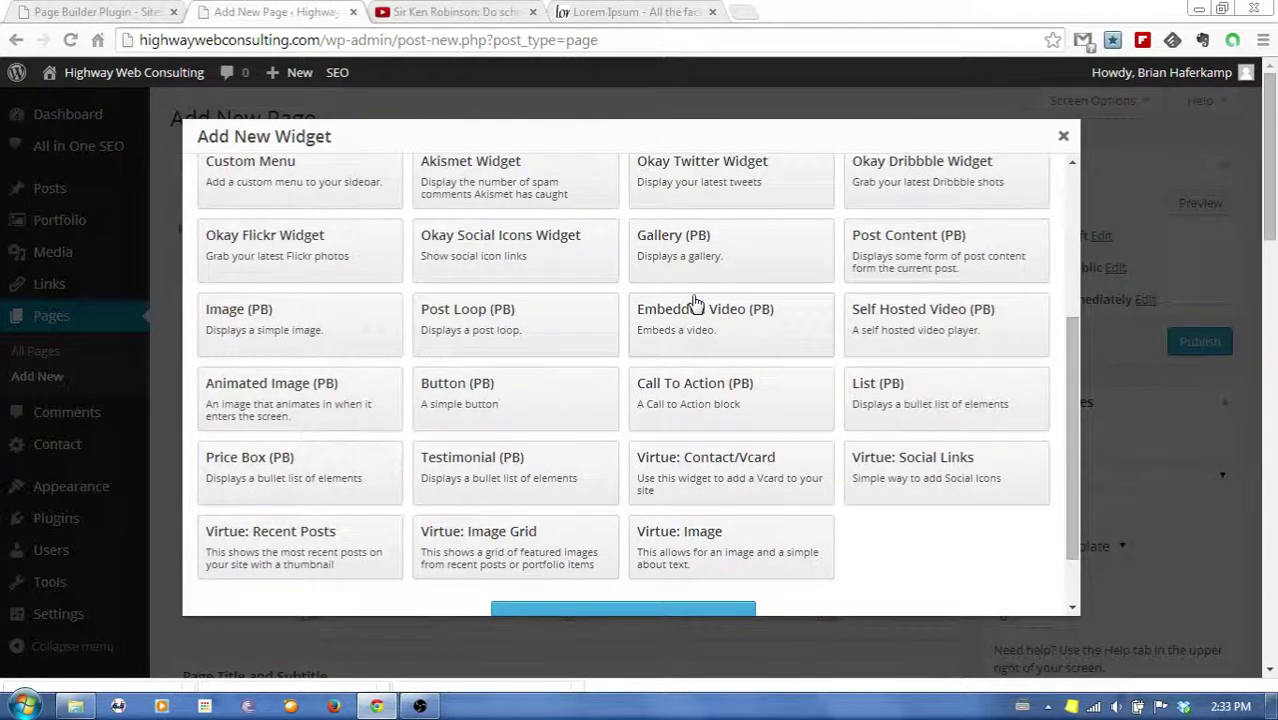
{"action": "left_click", "coordinate": [730, 540]}
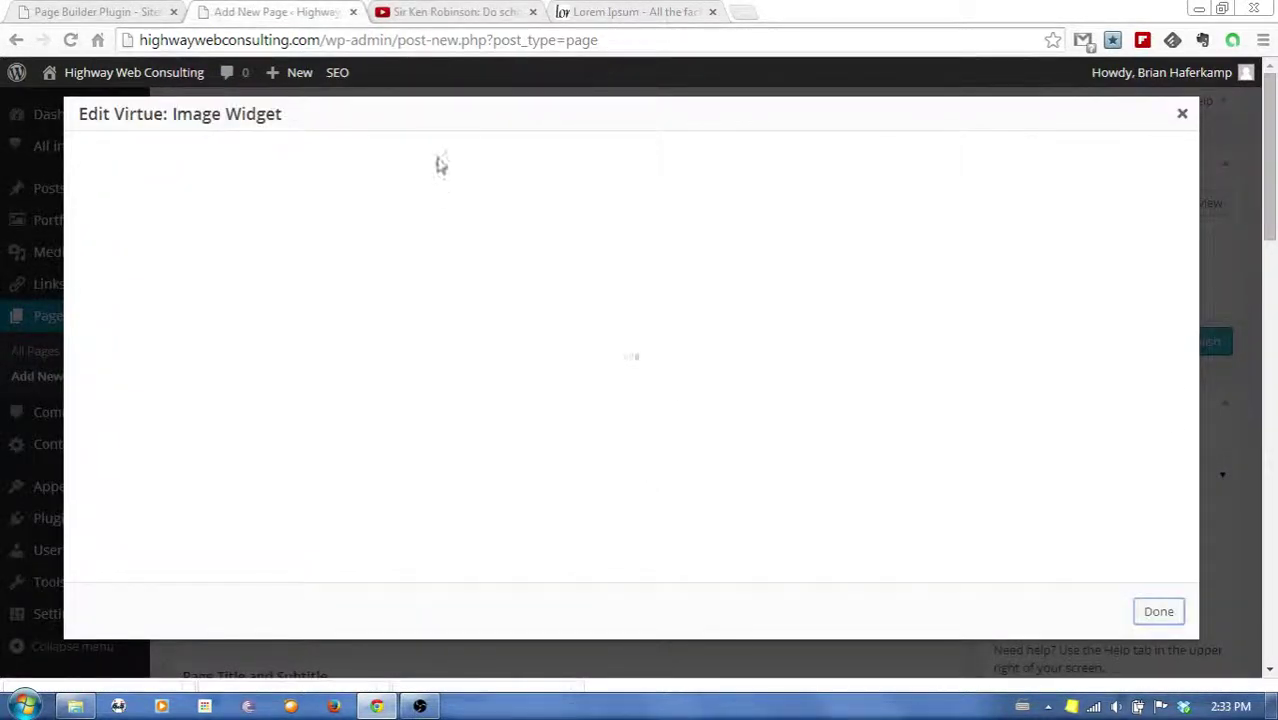
{"action": "left_click", "coordinate": [106, 227]}
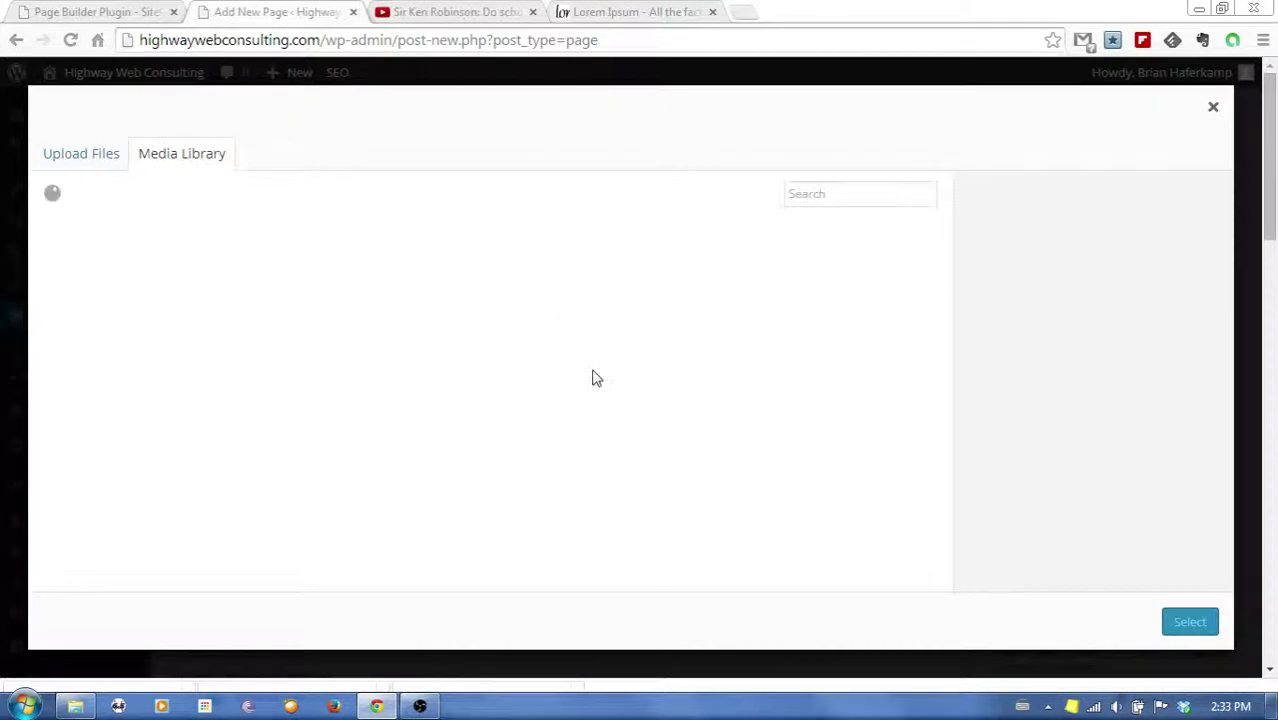
{"action": "left_click", "coordinate": [358, 284]}
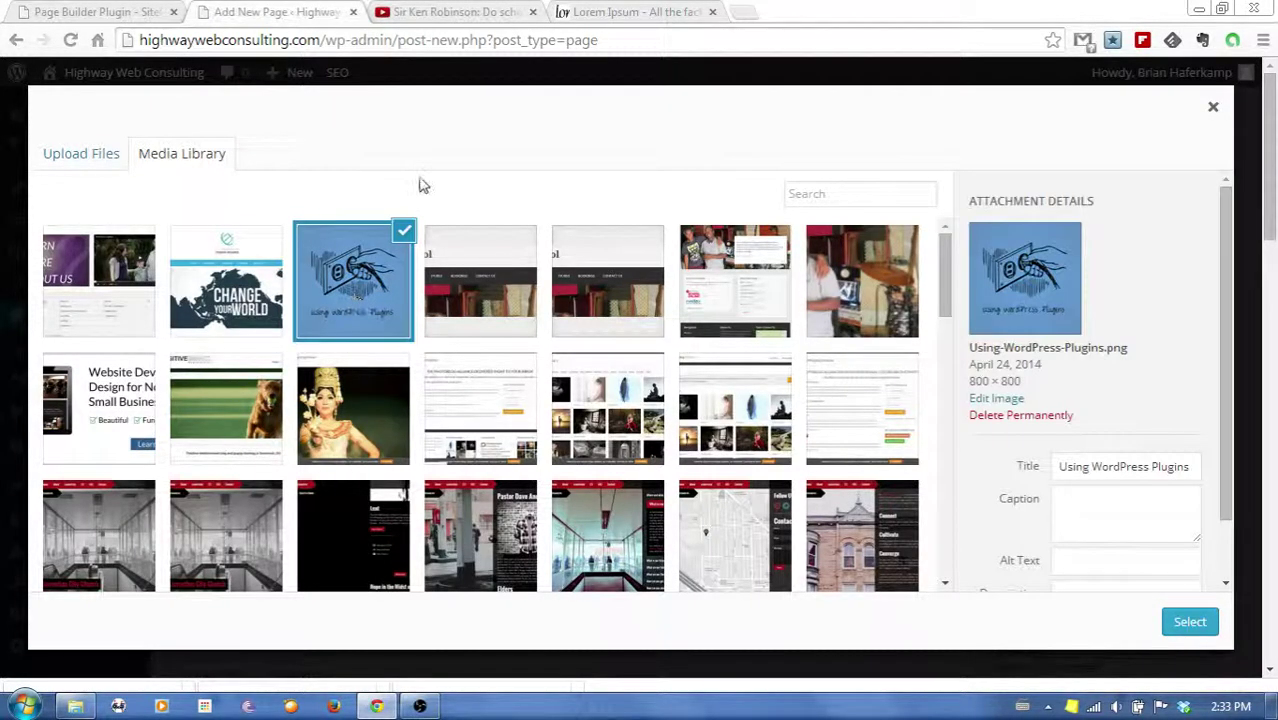
{"action": "left_click", "coordinate": [1190, 624]}
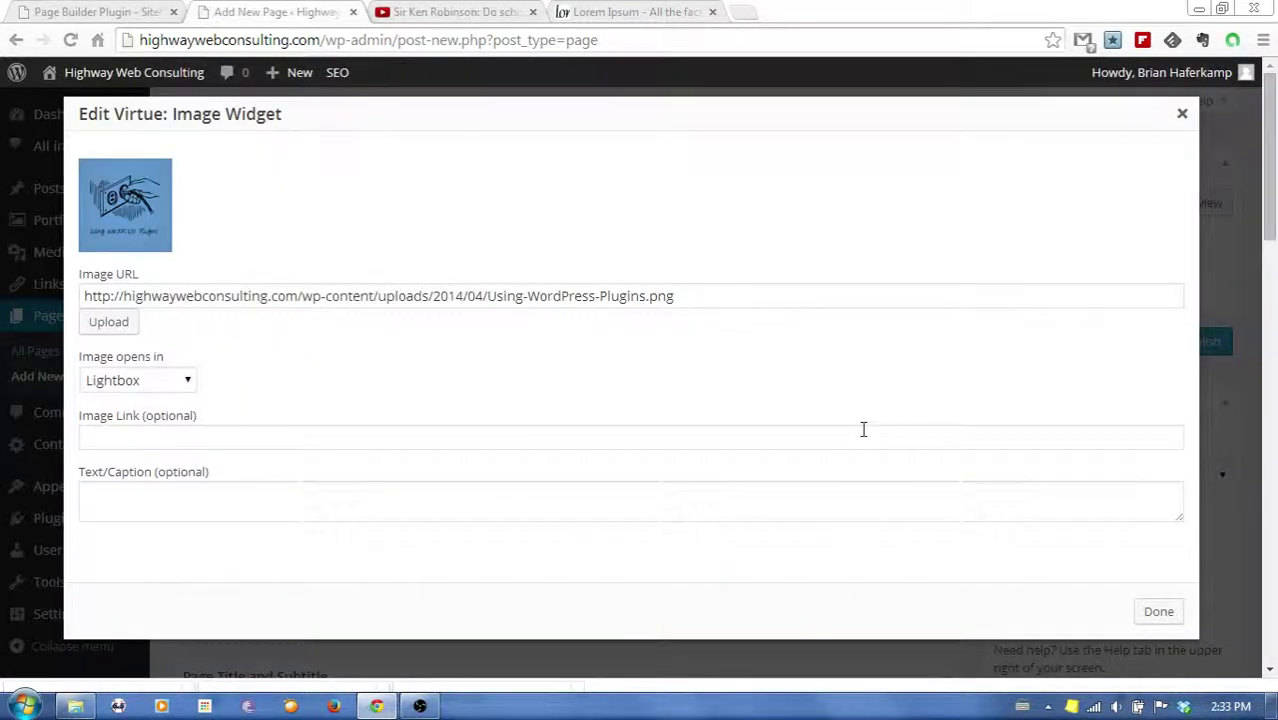
Set the image widget's opening behaviour to No Link and finish editing it
{"action": "left_click", "coordinate": [181, 382]}
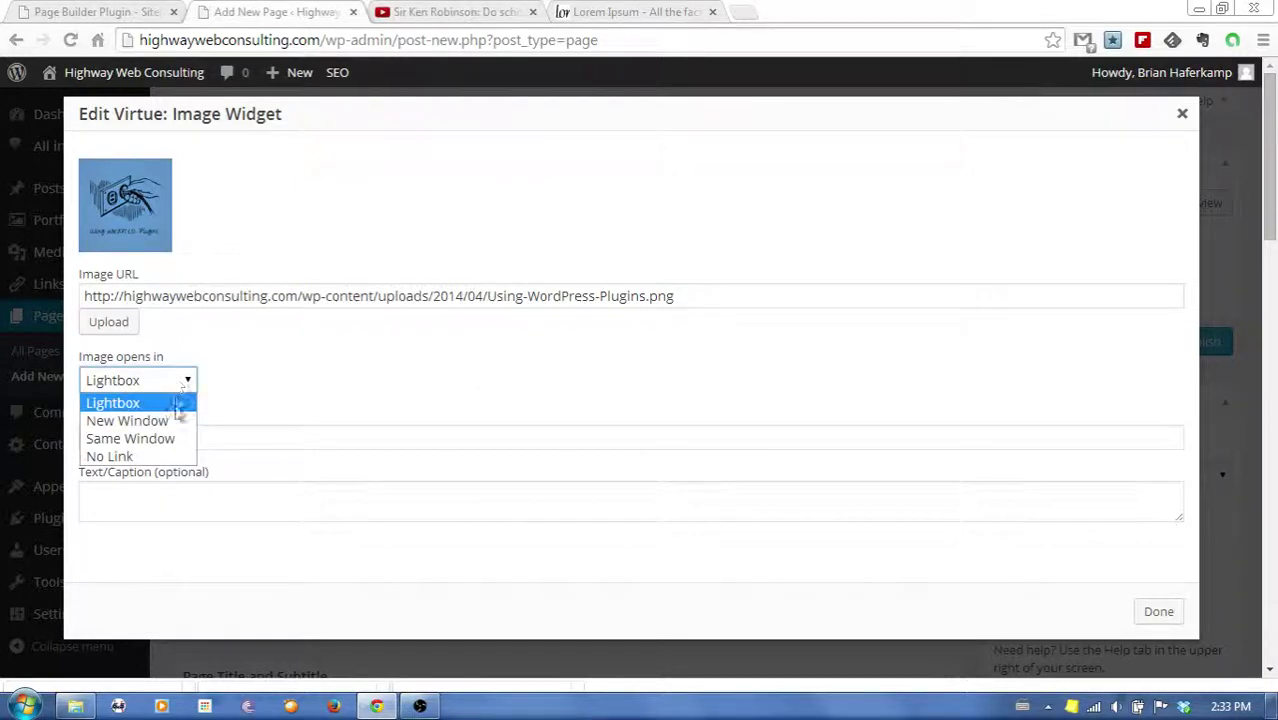
{"action": "left_click", "coordinate": [162, 457]}
{"action": "left_click", "coordinate": [1152, 612]}
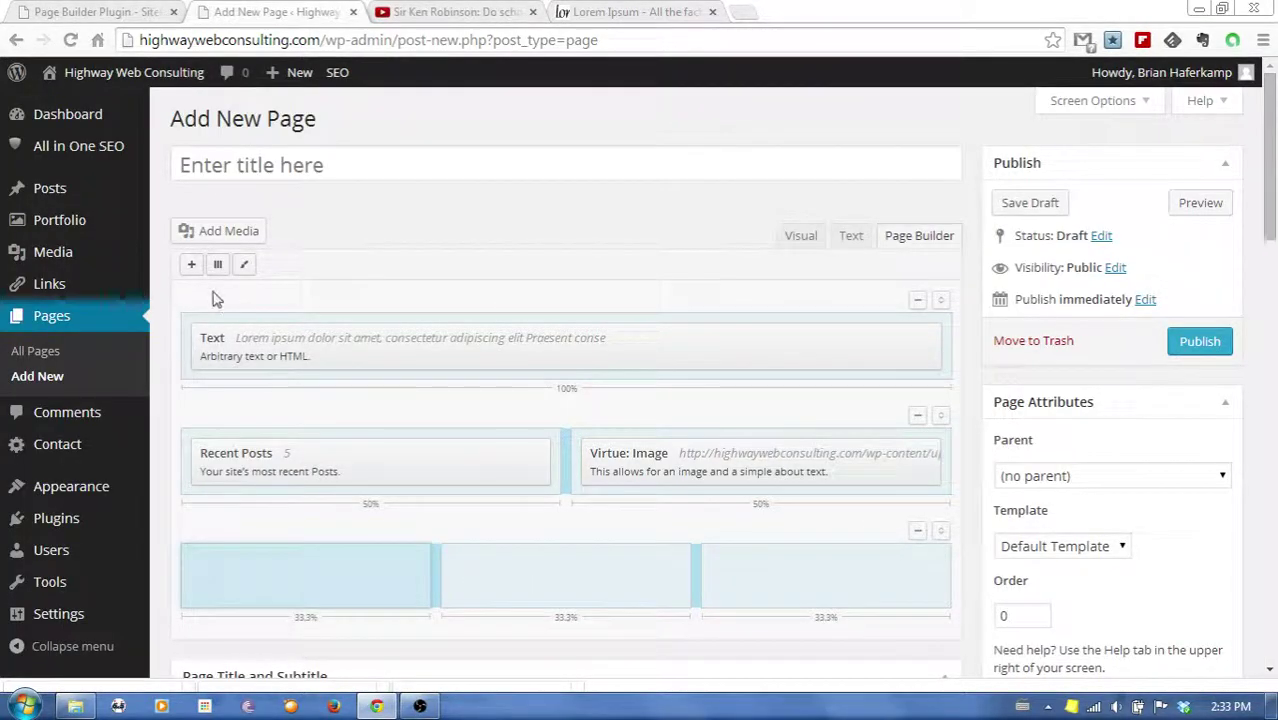
Add an Archives widget with its default settings to the first column of the three-column row
{"action": "left_click", "coordinate": [192, 266]}
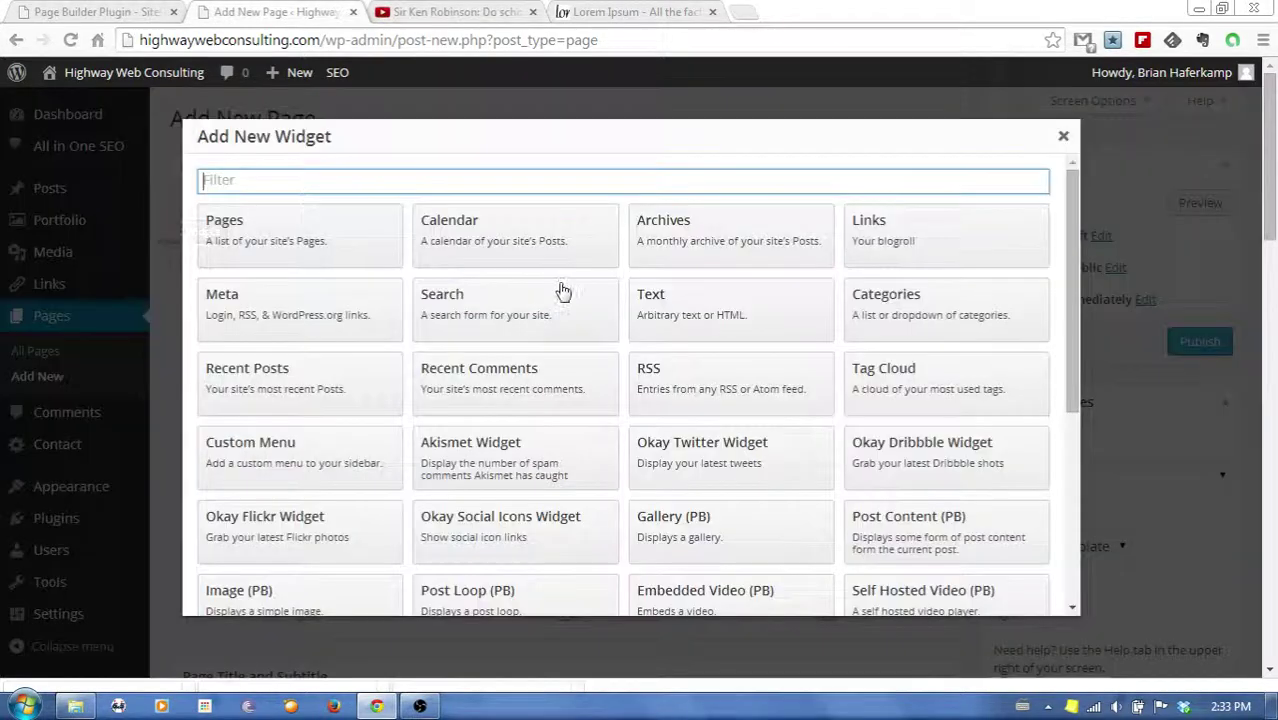
{"action": "left_click", "coordinate": [731, 248]}
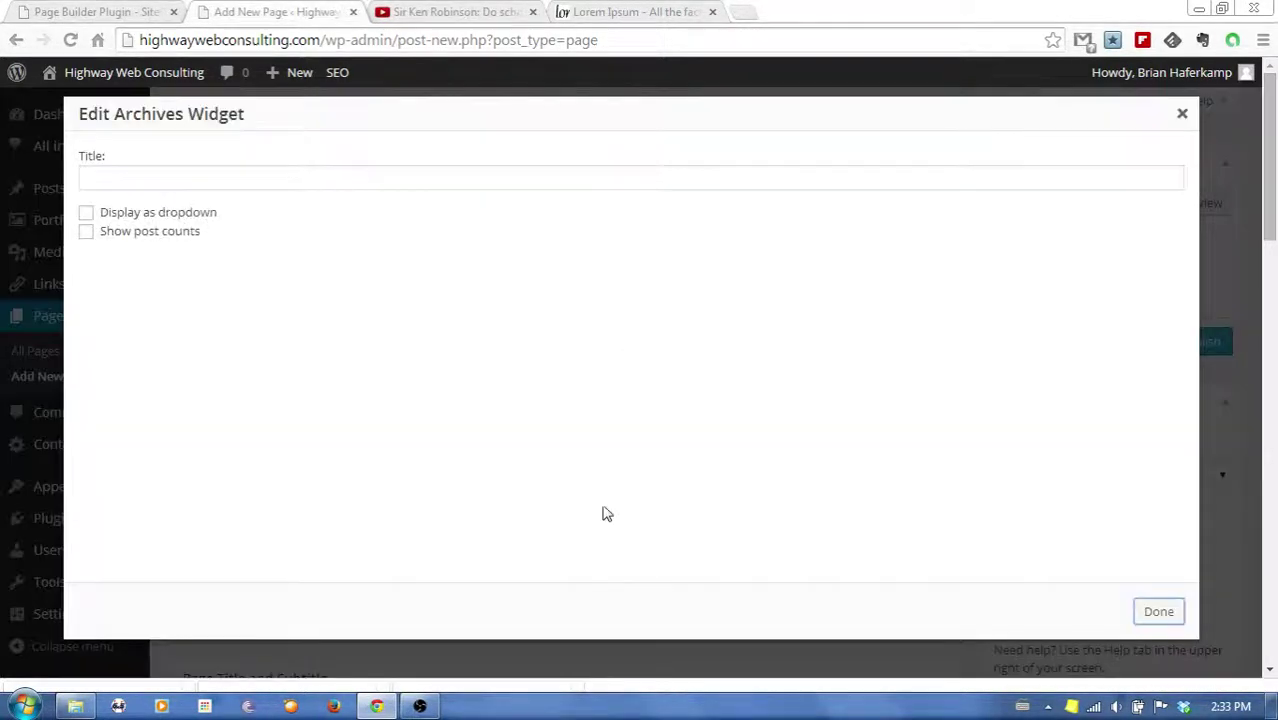
{"action": "left_click", "coordinate": [1162, 612]}
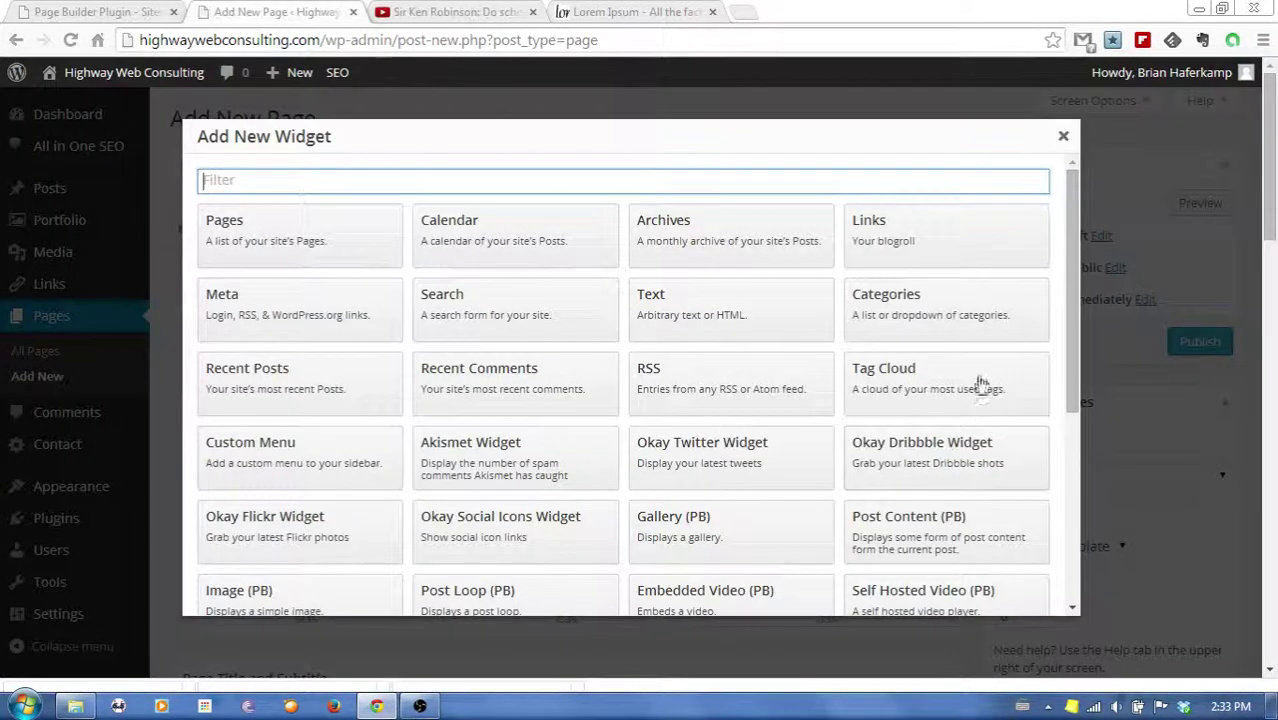
Add a Tag Cloud widget to the middle column of the three-column row and set its taxonomy to Categories
{"action": "left_click", "coordinate": [927, 377]}
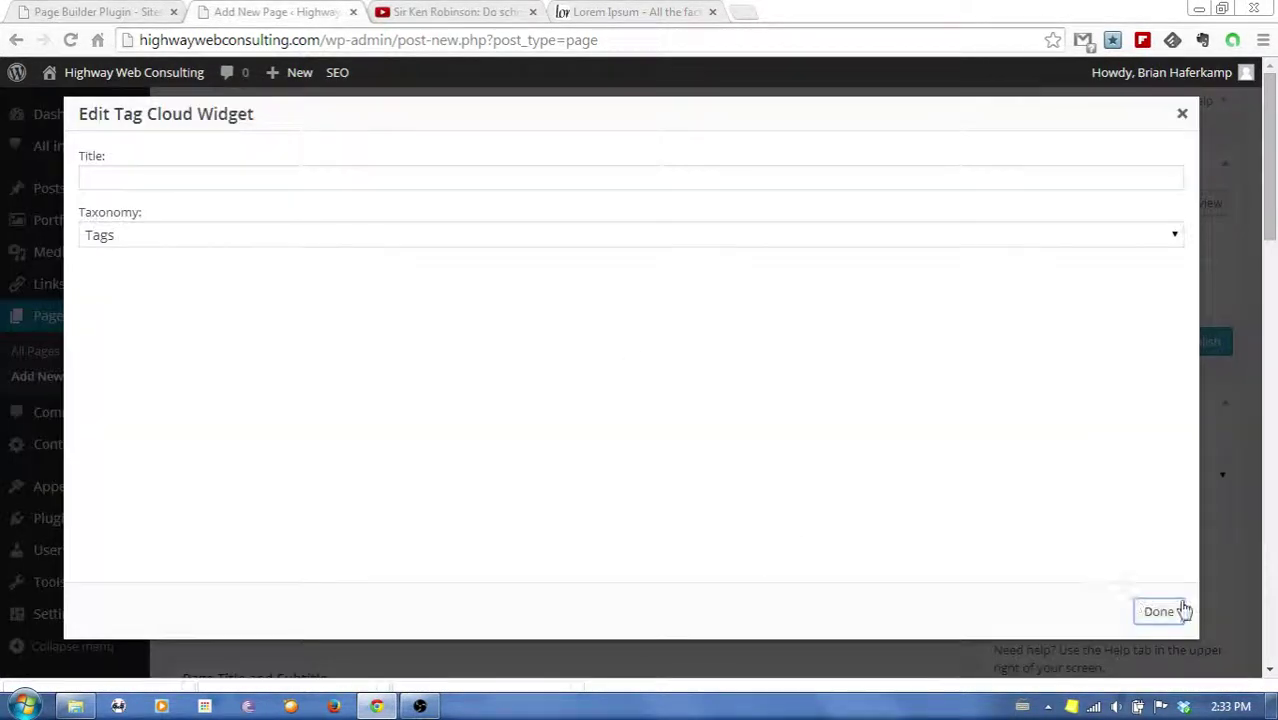
{"action": "left_click", "coordinate": [1160, 610]}
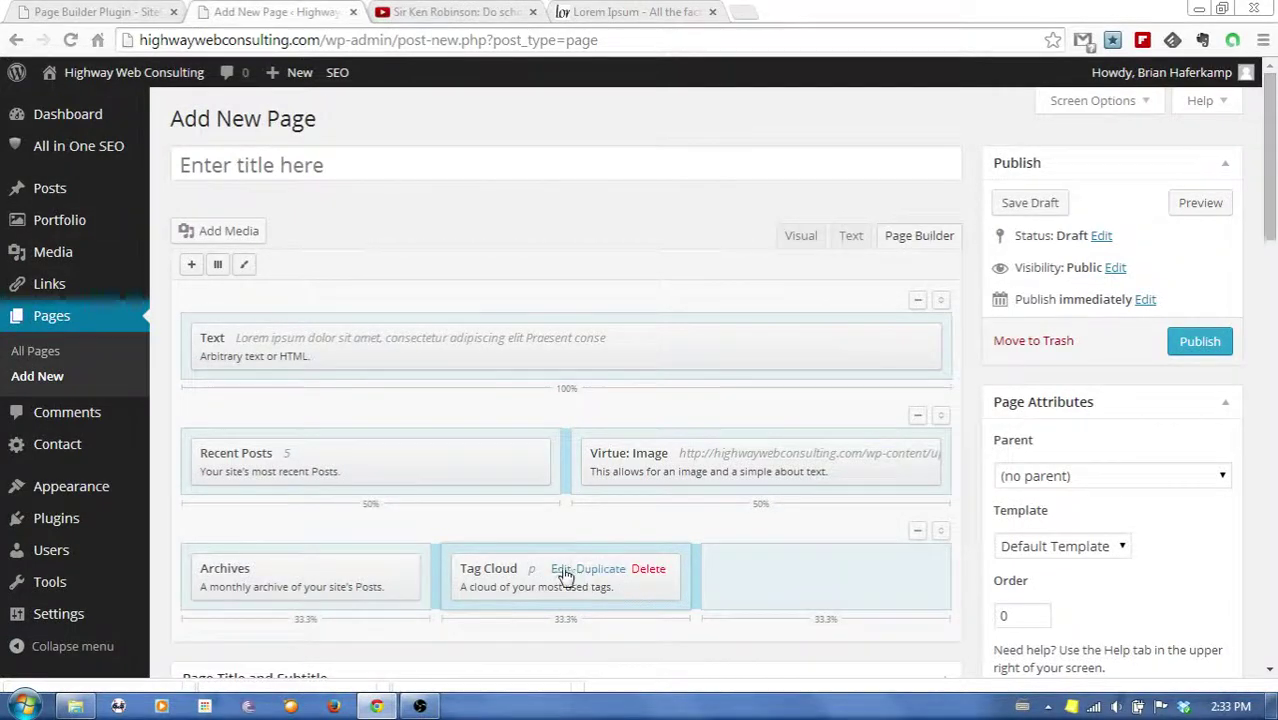
{"action": "left_click", "coordinate": [561, 570]}
{"action": "left_click", "coordinate": [126, 238]}
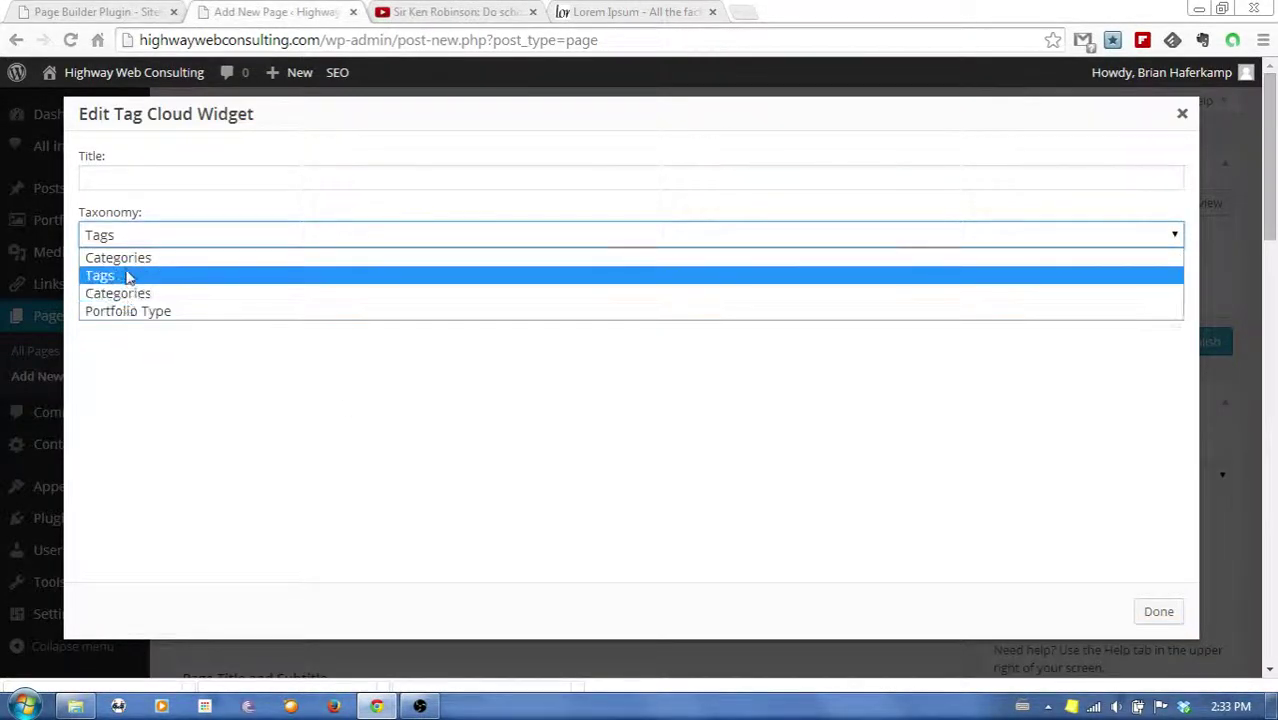
{"action": "left_click", "coordinate": [128, 258]}
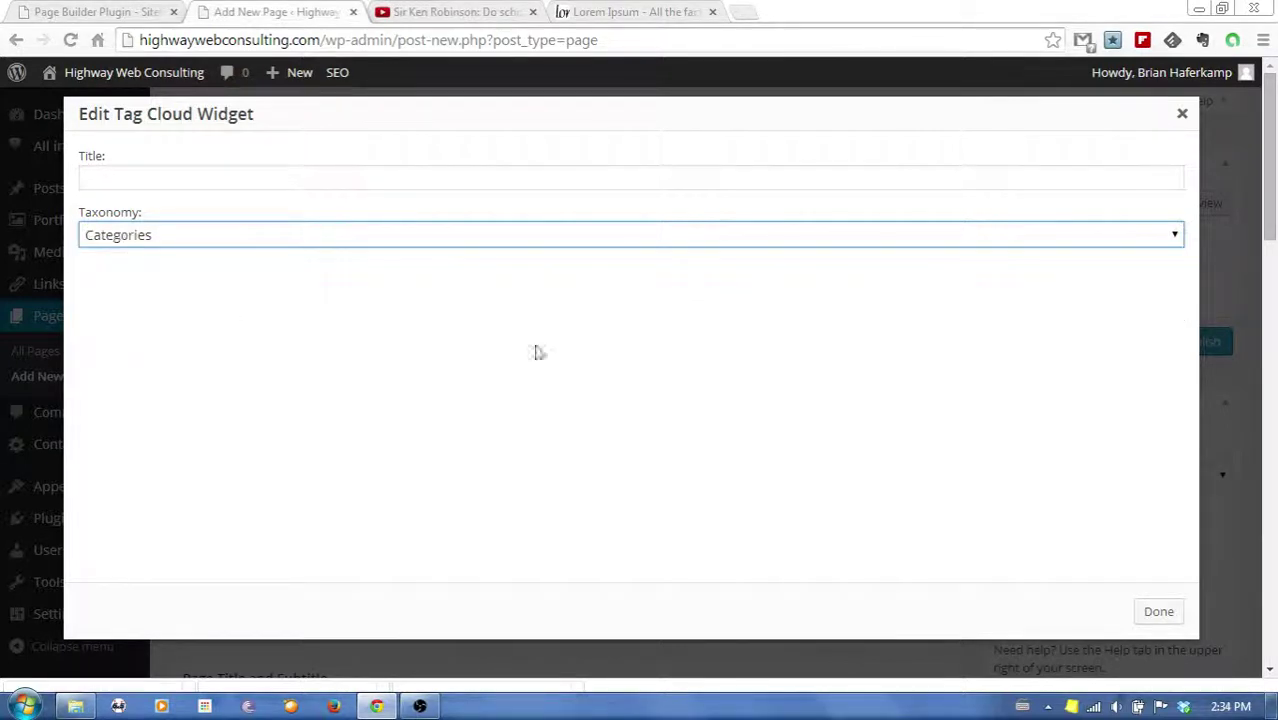
{"action": "left_click", "coordinate": [1160, 613]}
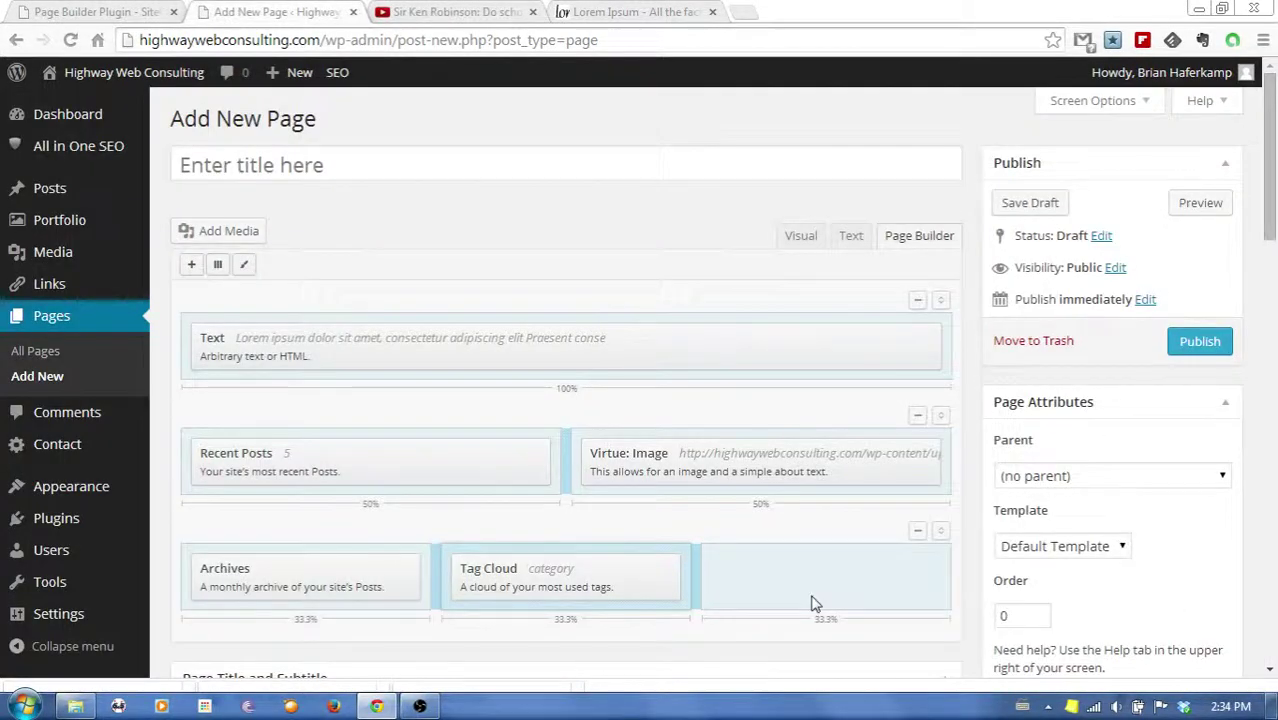
Add a Pages widget sorted by page title to the last column of the three-column row
{"action": "left_click", "coordinate": [191, 264]}
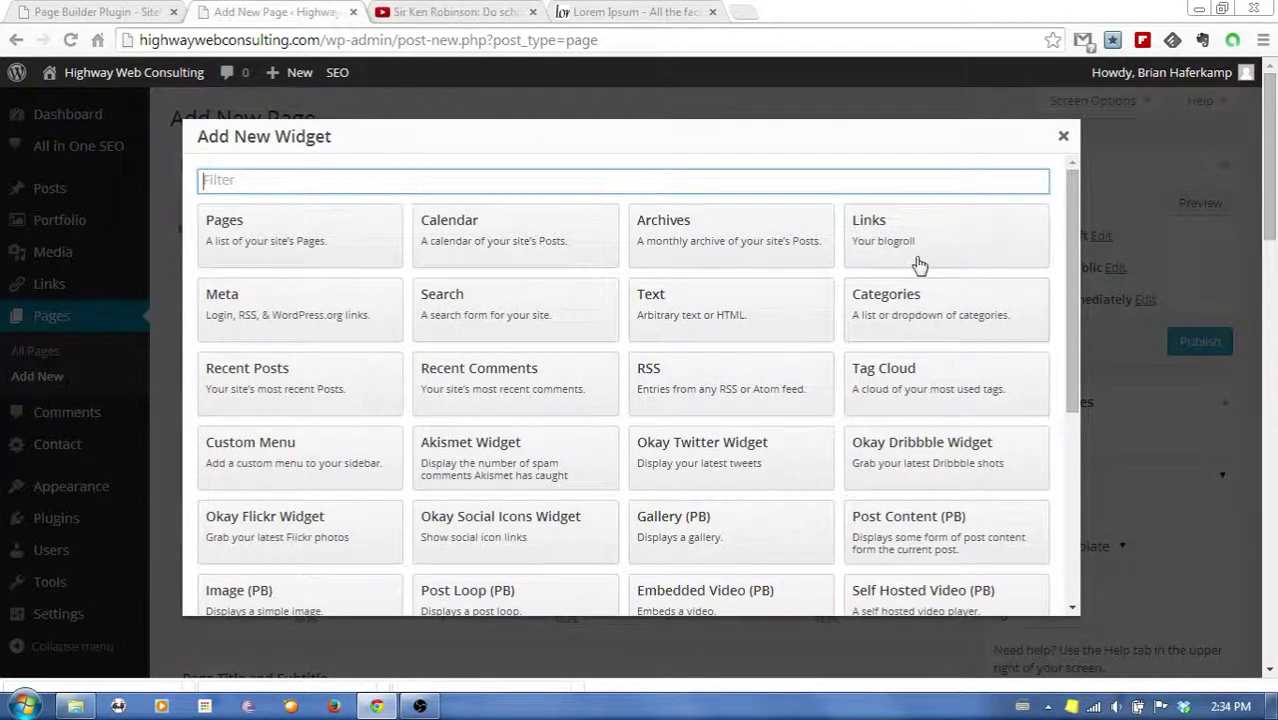
{"action": "left_click", "coordinate": [258, 250]}
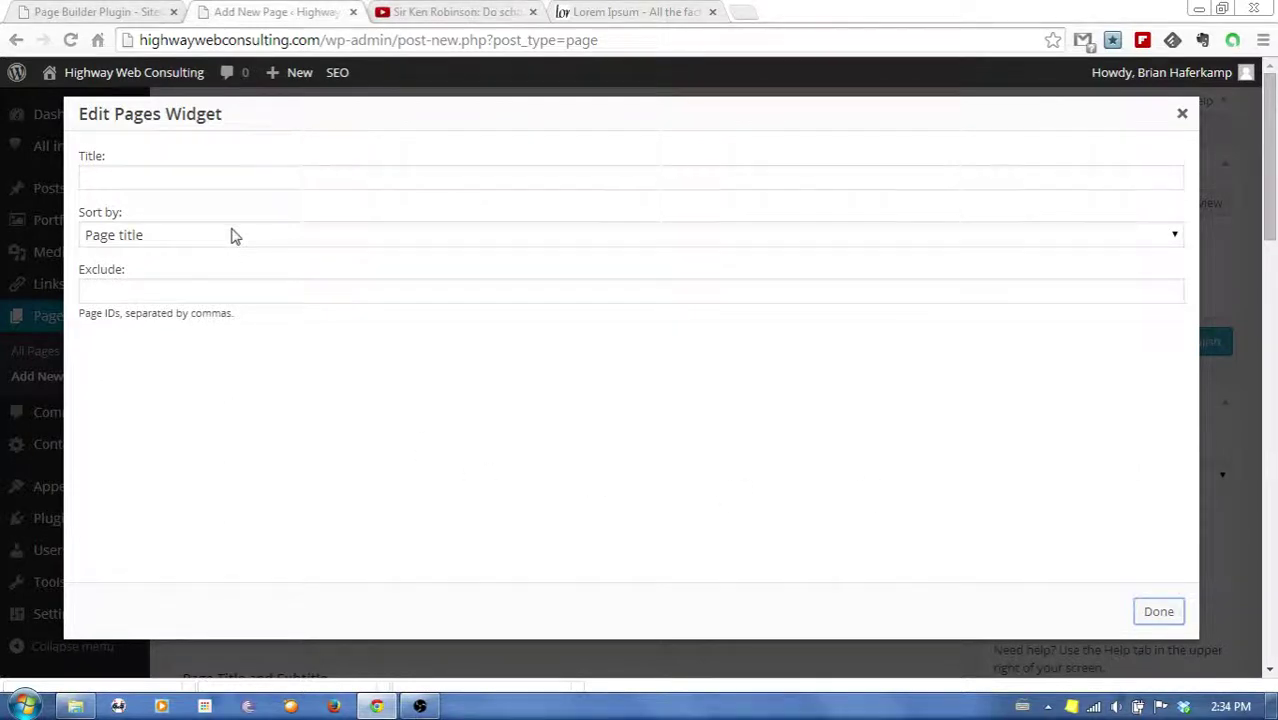
{"action": "left_click", "coordinate": [231, 234]}
{"action": "left_click", "coordinate": [1163, 617]}
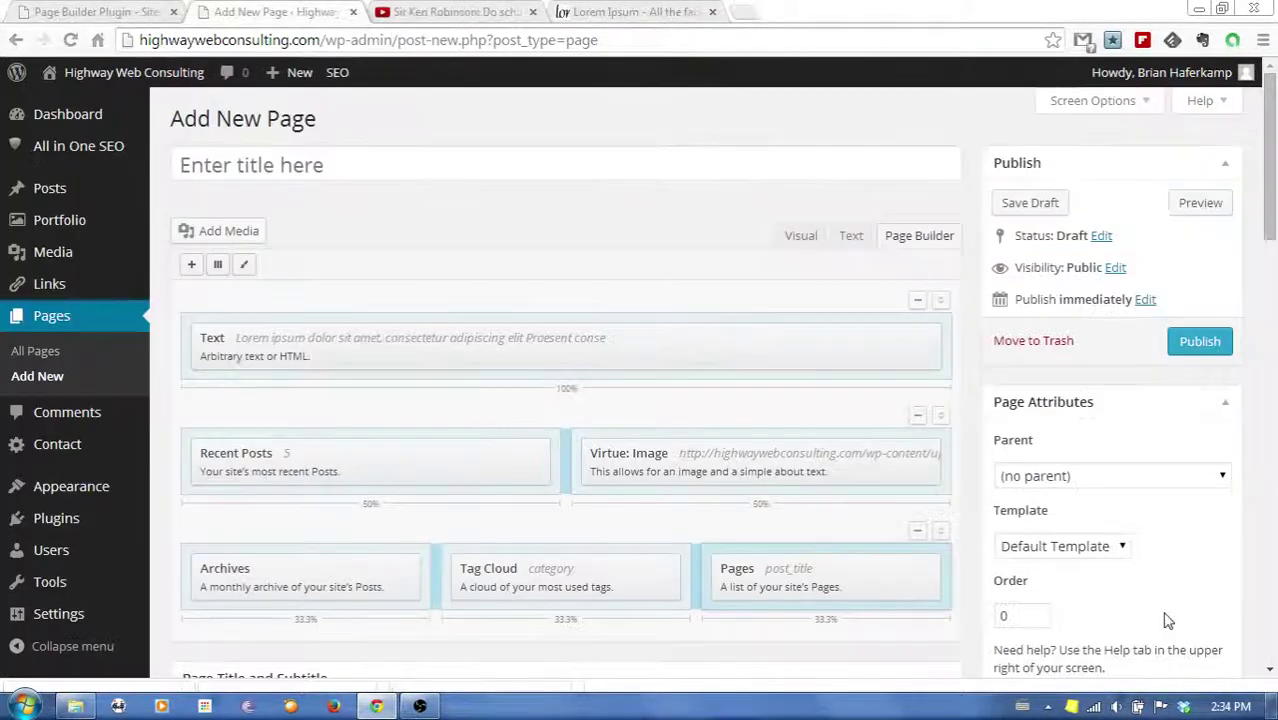
Look through the available page templates and set the page's template to Fullwidth
{"action": "scroll", "coordinate": [998, 508], "scroll_direction": "down", "scroll_amount": 1}
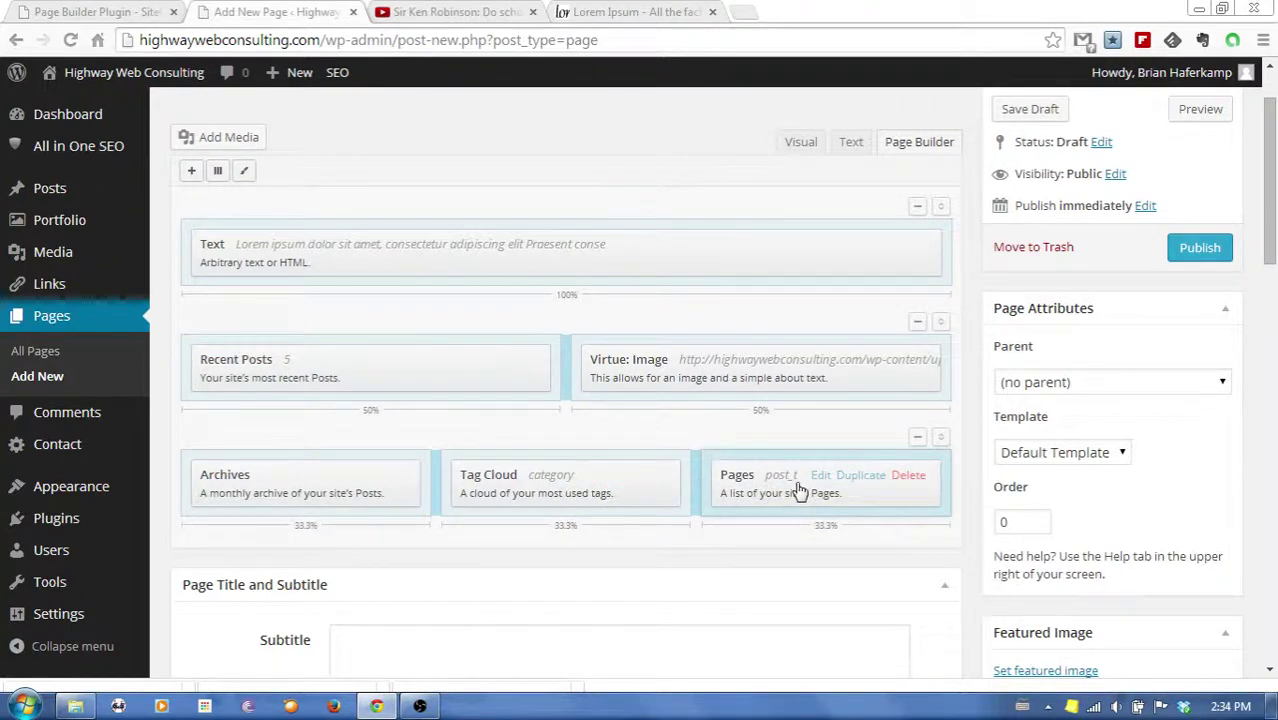
{"action": "scroll", "coordinate": [1150, 490], "scroll_direction": "up", "scroll_amount": 1}
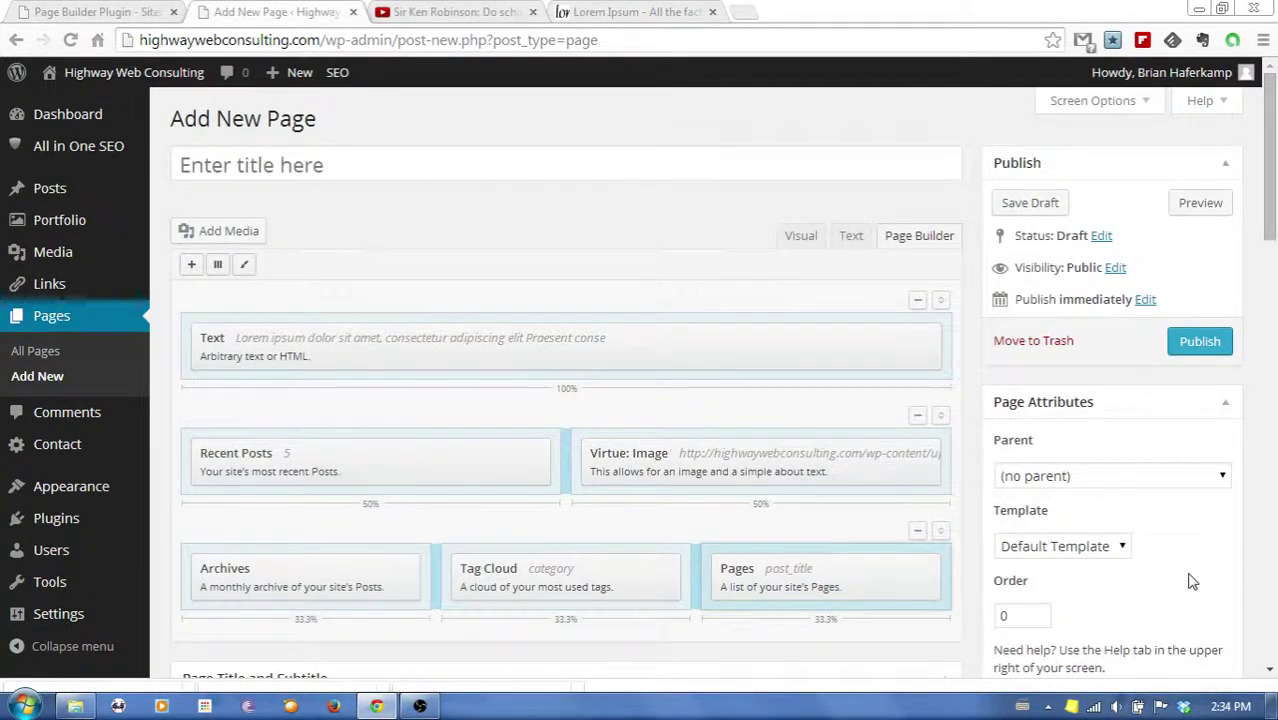
{"action": "left_click", "coordinate": [1123, 548]}
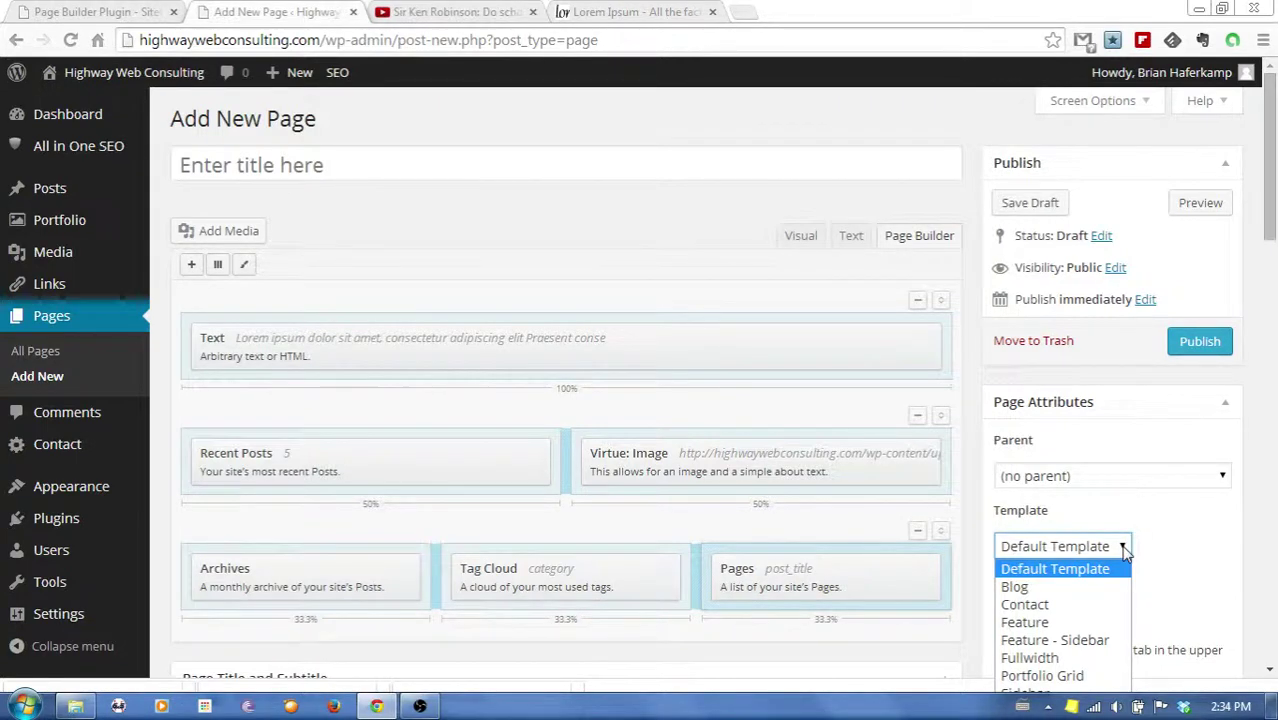
{"action": "left_click", "coordinate": [1176, 561]}
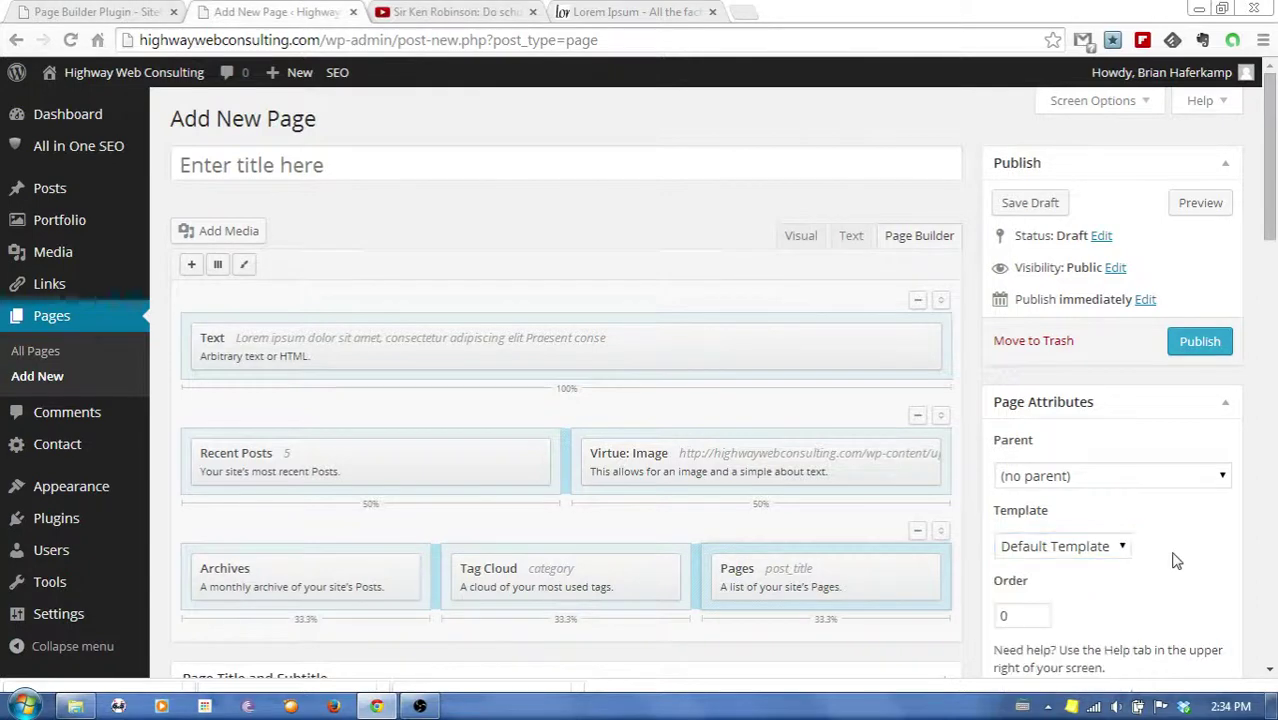
{"action": "scroll", "coordinate": [1255, 532], "scroll_direction": "down", "scroll_amount": 1}
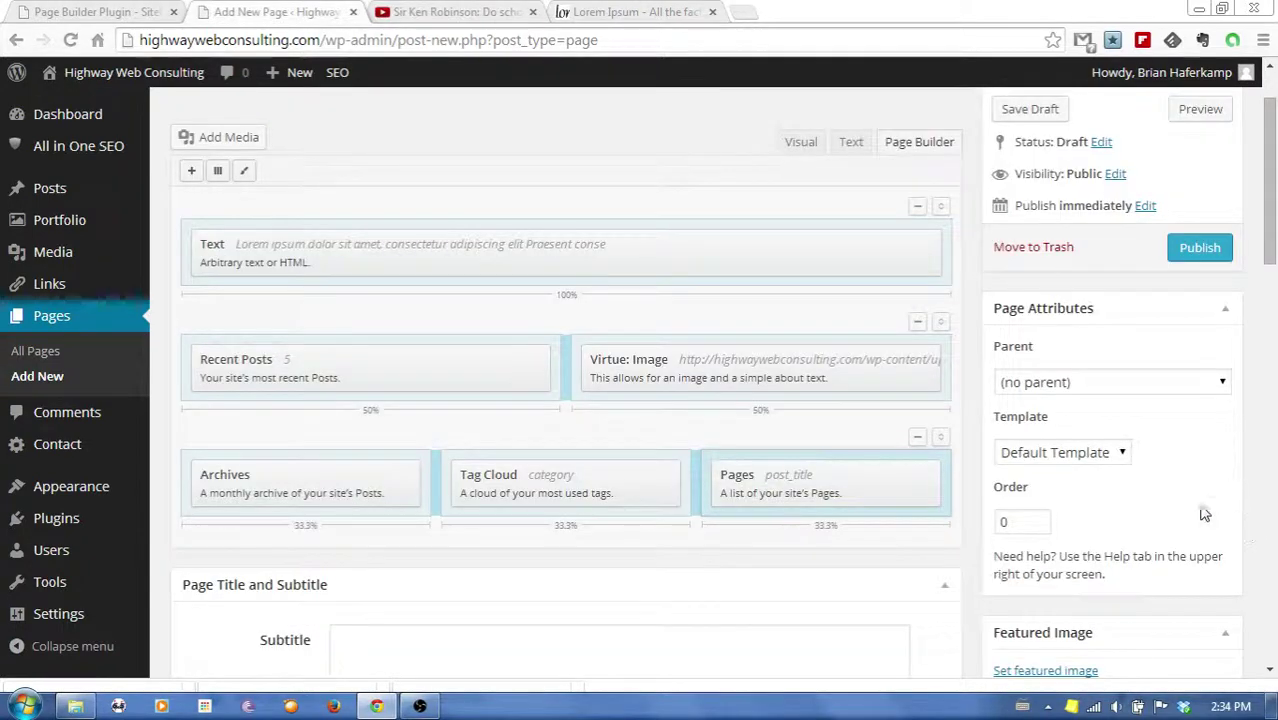
{"action": "left_click", "coordinate": [1124, 453]}
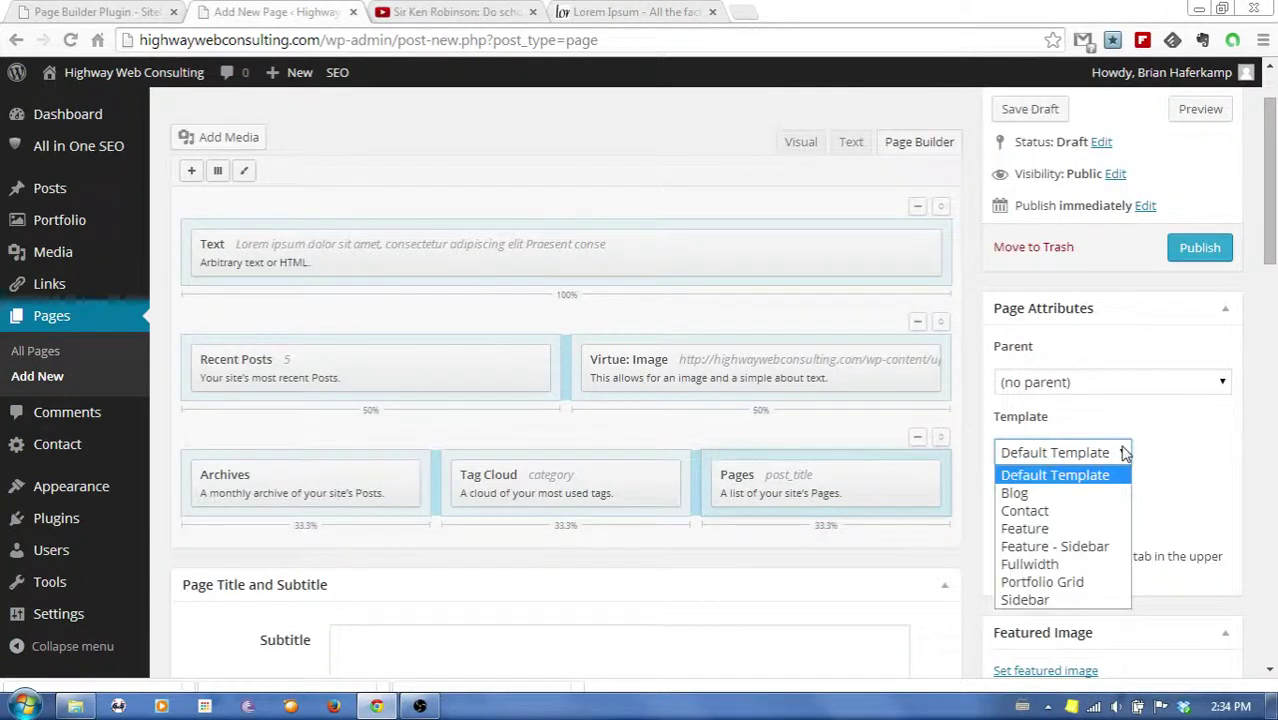
{"action": "left_click", "coordinate": [1040, 565]}
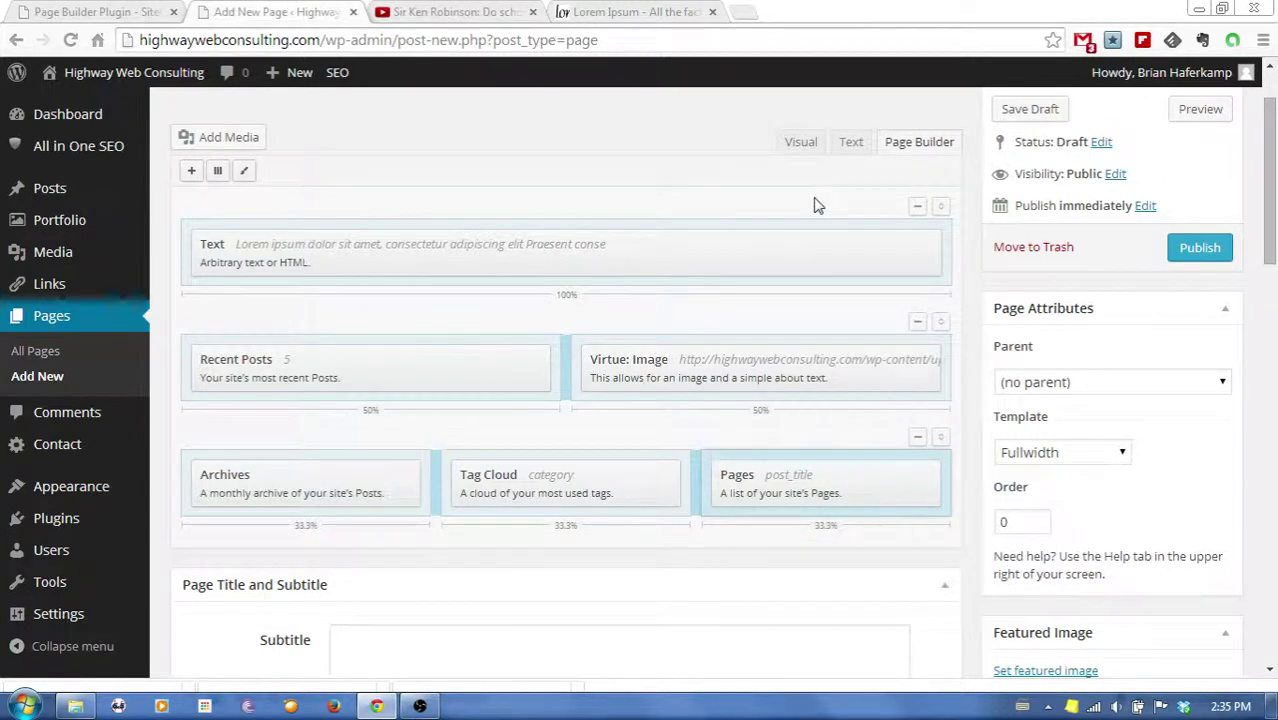
Open a preview of the new page to check its widget layout
{"action": "scroll", "coordinate": [1238, 480], "scroll_direction": "down", "scroll_amount": 2}
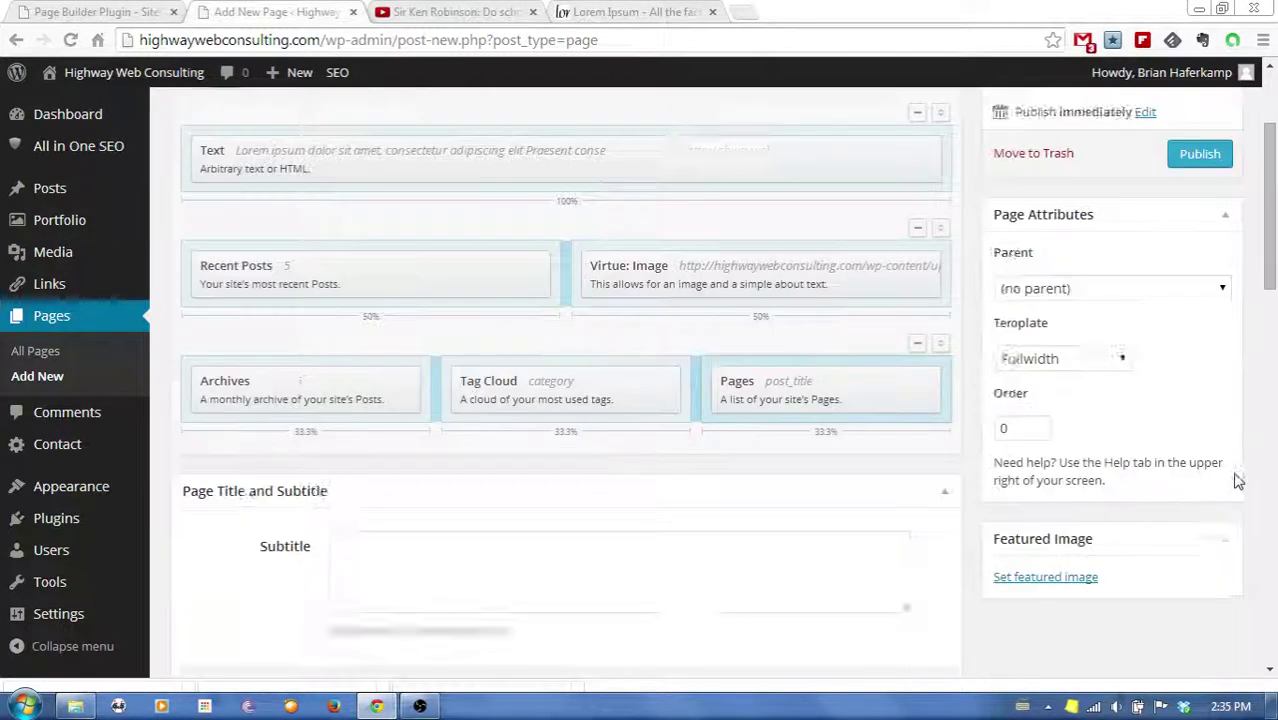
{"action": "scroll", "coordinate": [1235, 468], "scroll_direction": "up", "scroll_amount": 3}
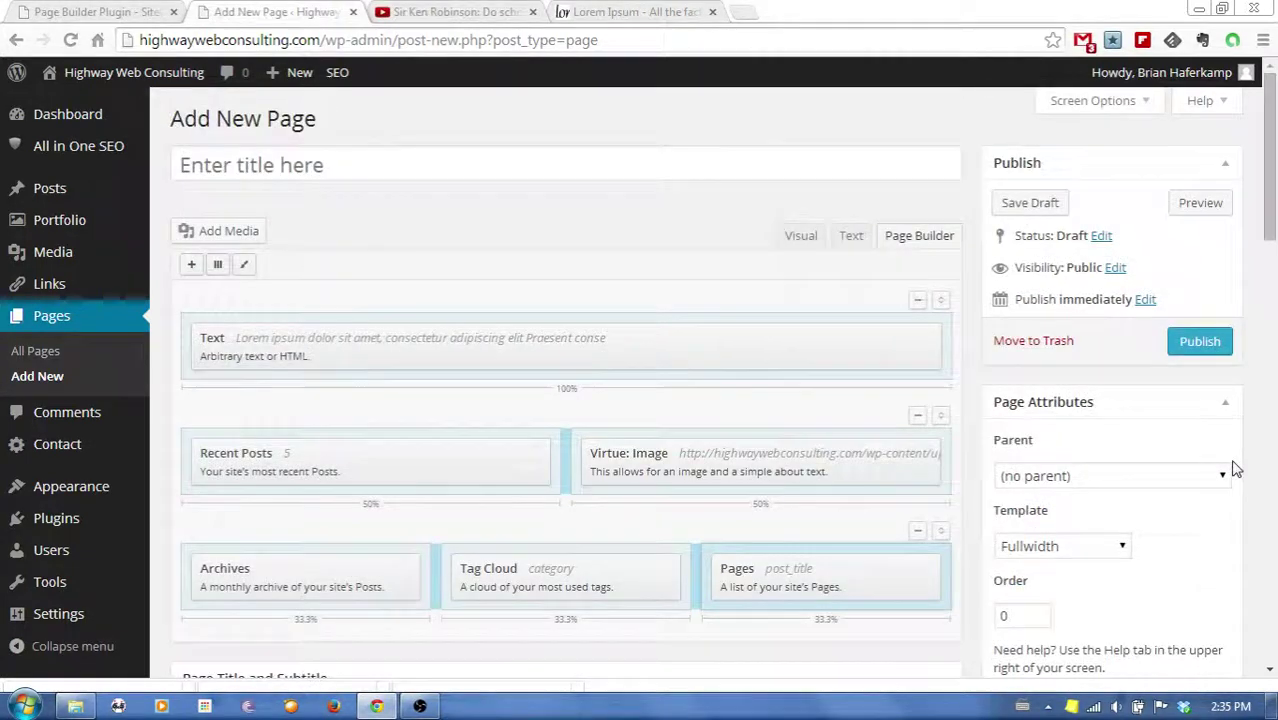
{"action": "left_click", "coordinate": [1200, 203]}
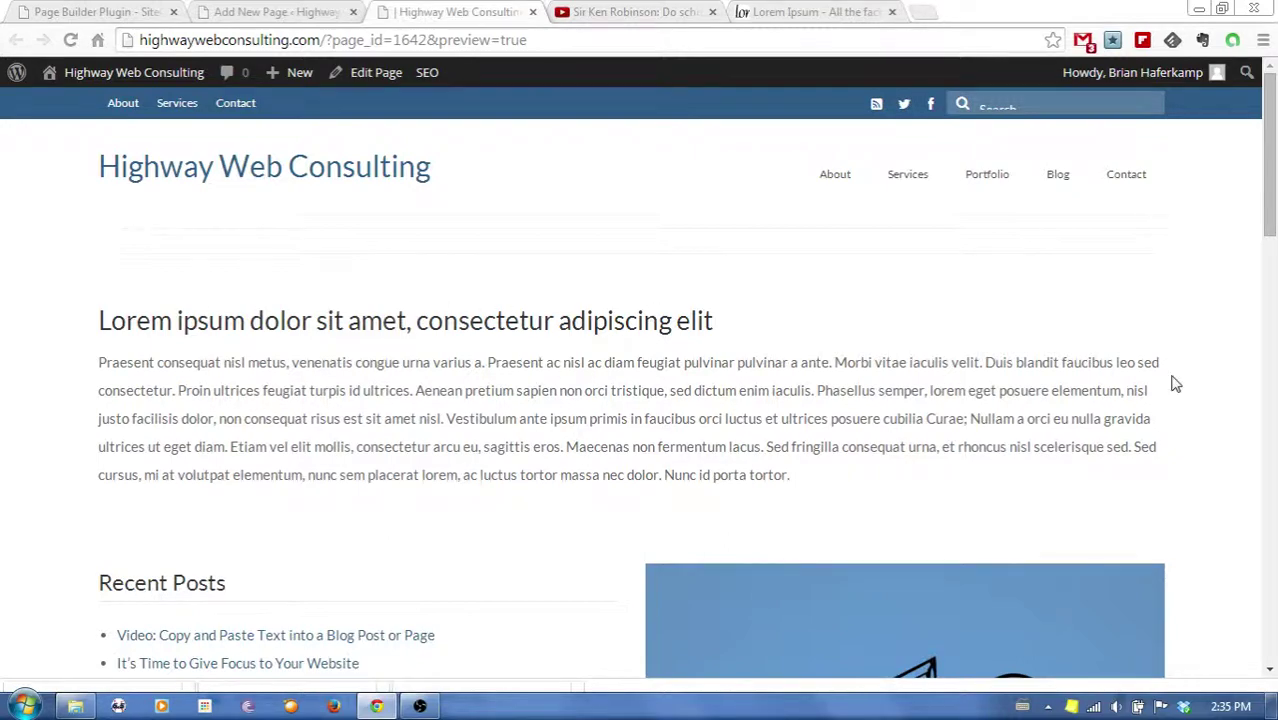
Review the full-width page preview from the Lorem ipsum text block down to the footer, checking each row's widgets
{"action": "scroll", "coordinate": [1175, 384], "scroll_direction": "down", "scroll_amount": 4}
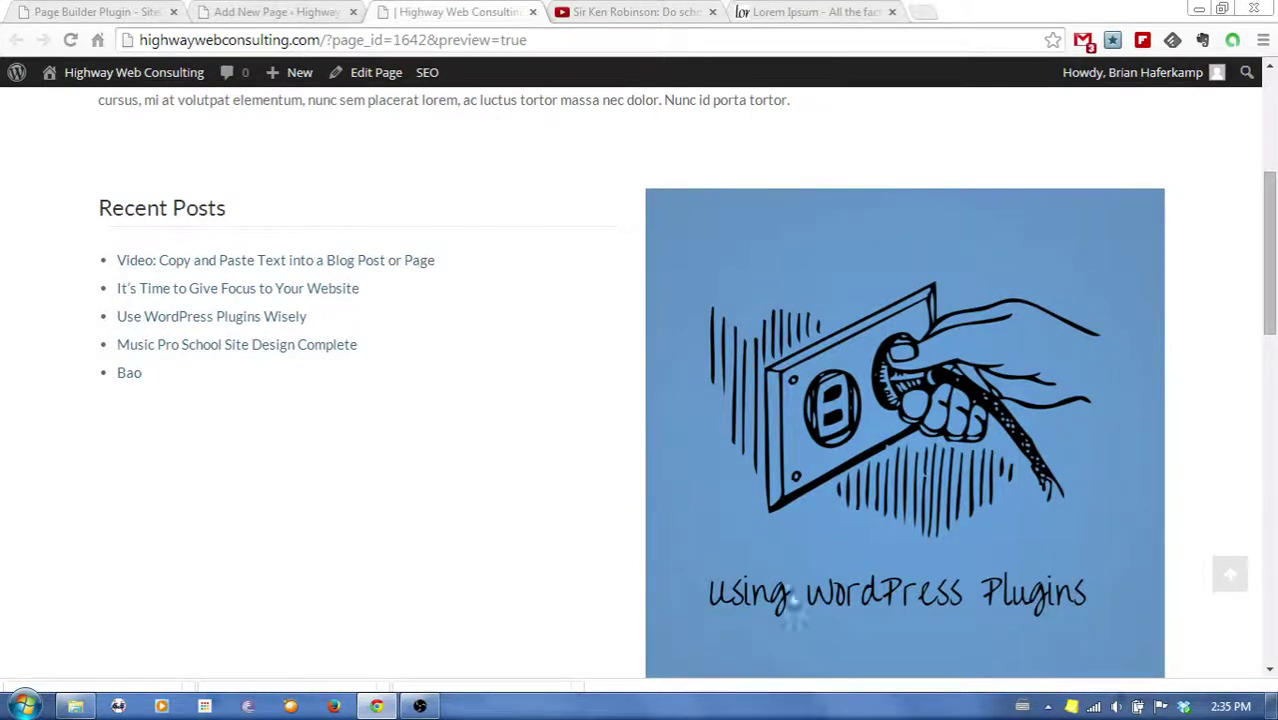
{"action": "scroll", "coordinate": [813, 324], "scroll_direction": "down", "scroll_amount": 3}
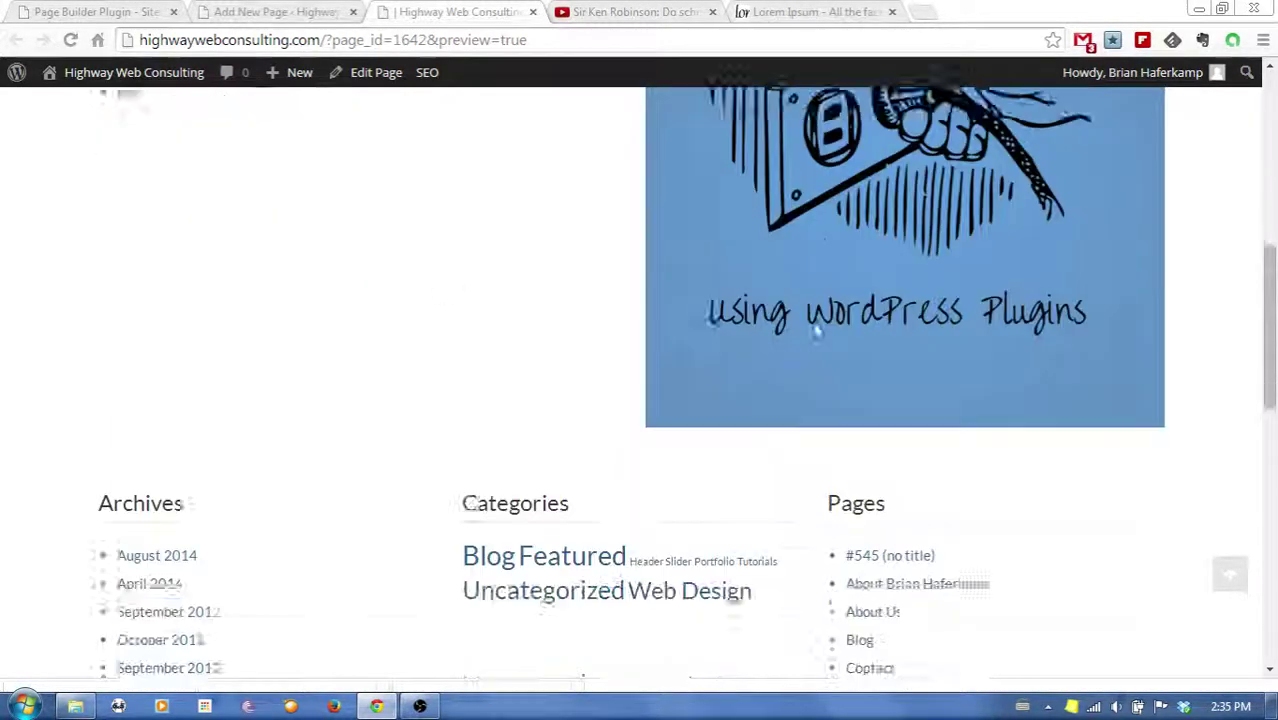
{"action": "scroll", "coordinate": [965, 370], "scroll_direction": "down", "scroll_amount": 3}
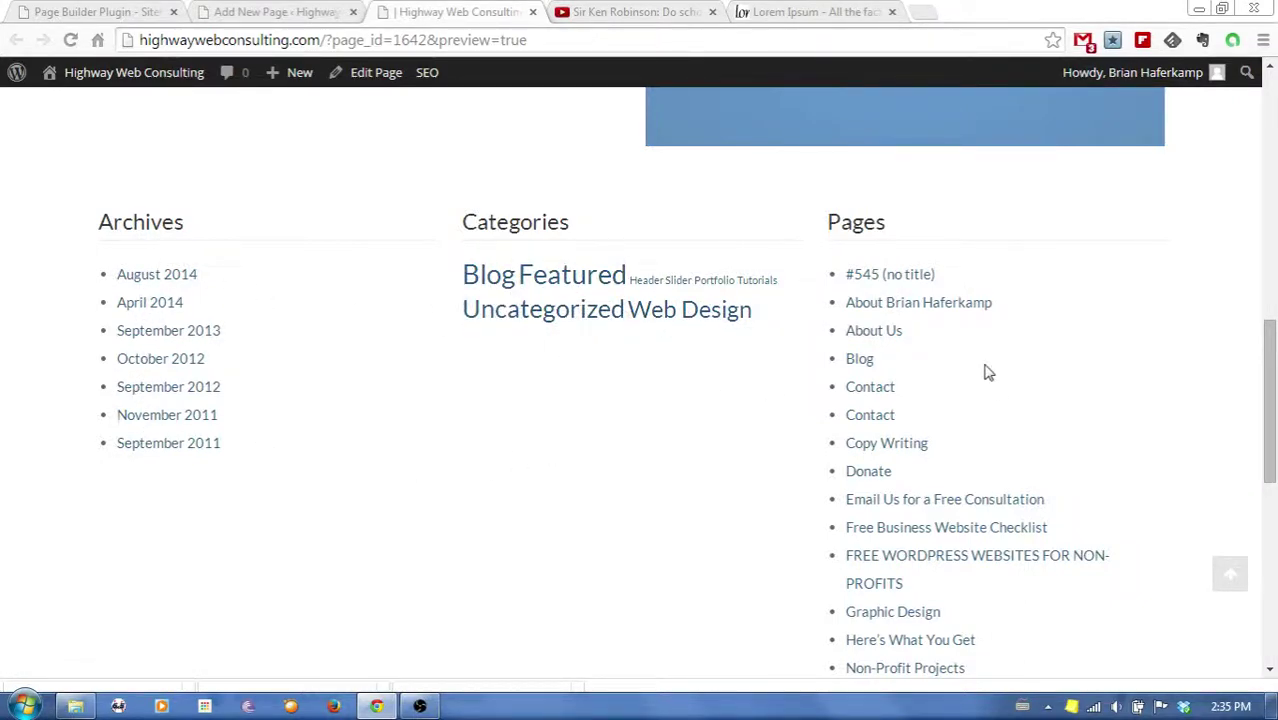
{"action": "scroll", "coordinate": [880, 334], "scroll_direction": "down", "scroll_amount": 7}
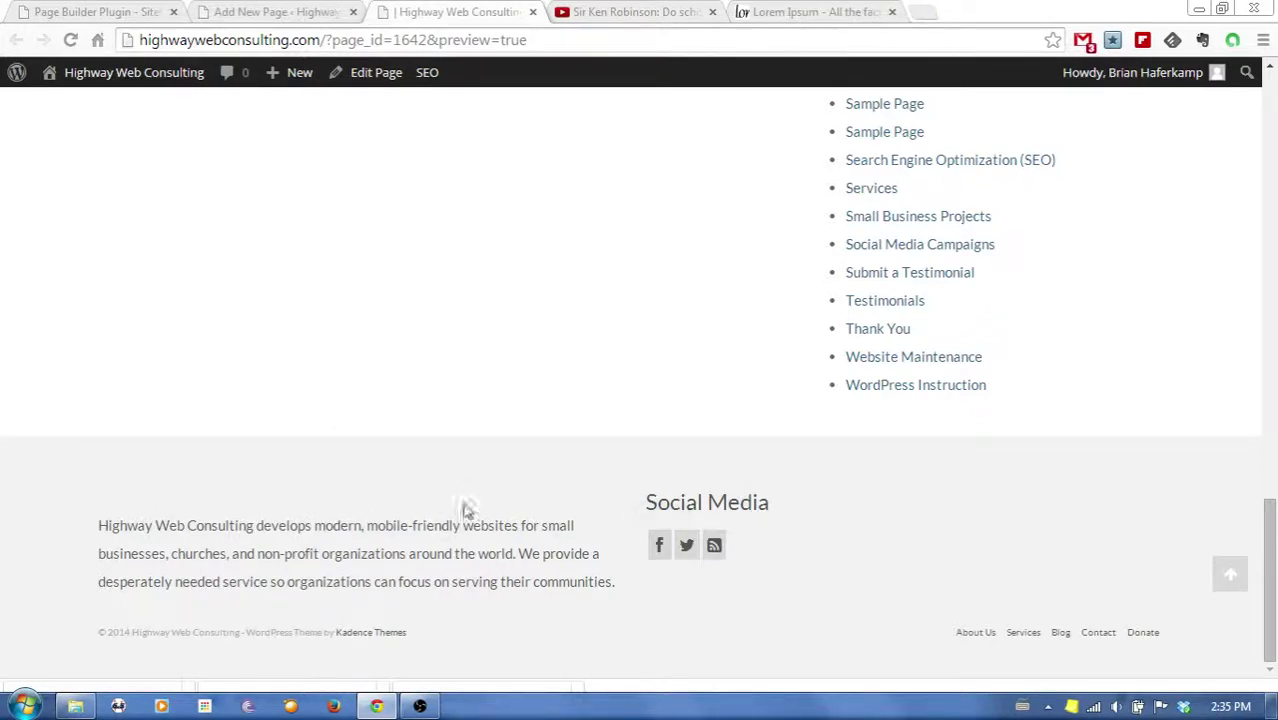
{"action": "scroll", "coordinate": [1154, 556], "scroll_direction": "up", "scroll_amount": 15}
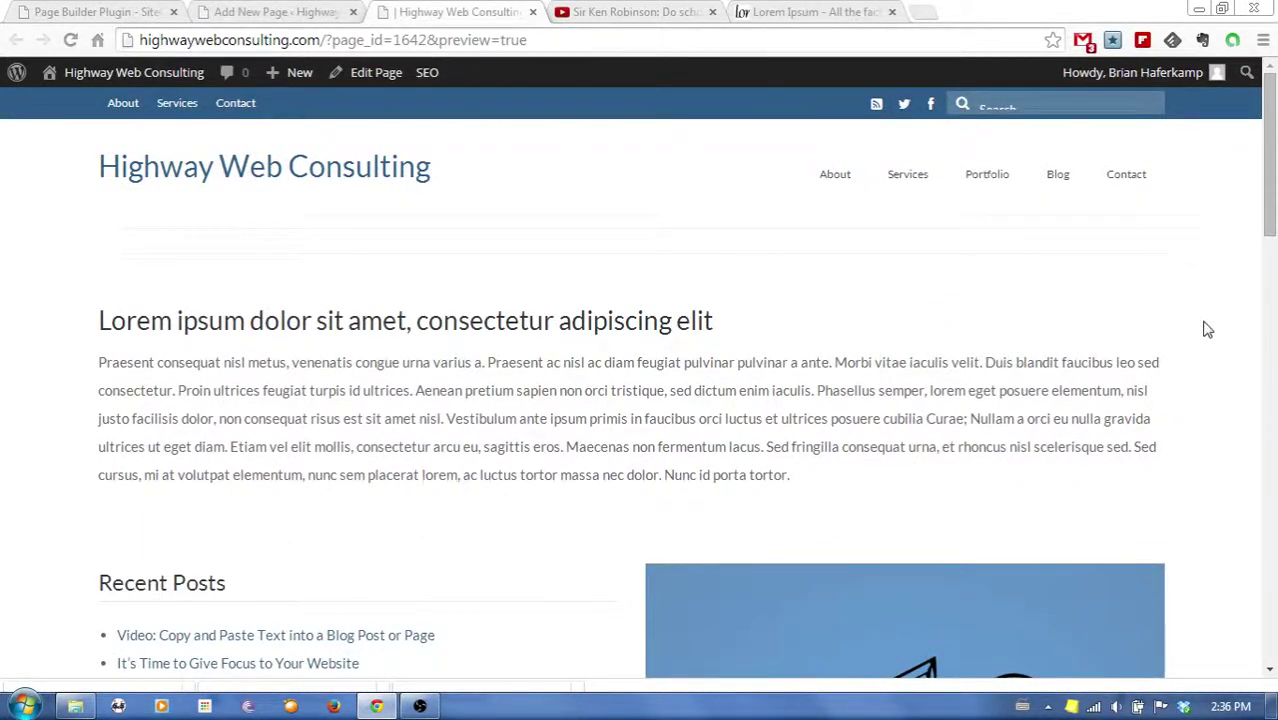
{"action": "scroll", "coordinate": [1208, 331], "scroll_direction": "down", "scroll_amount": 5}
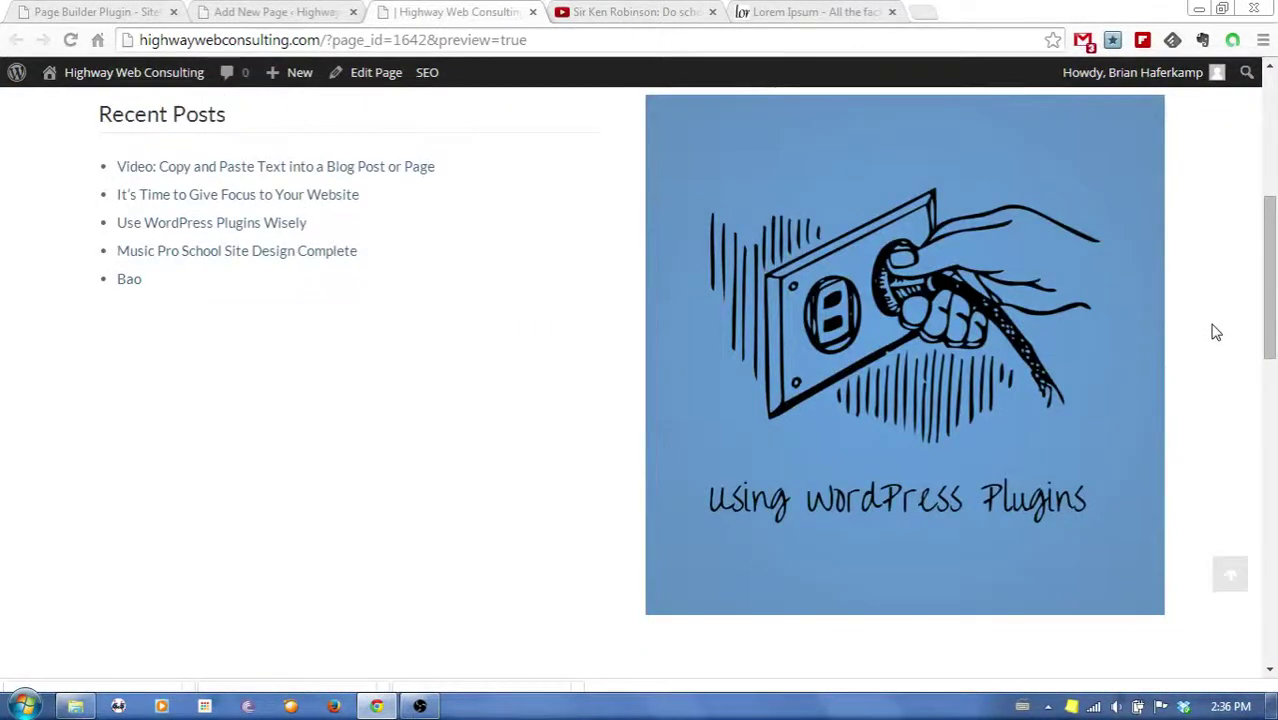
{"action": "scroll", "coordinate": [1215, 331], "scroll_direction": "up", "scroll_amount": 4}
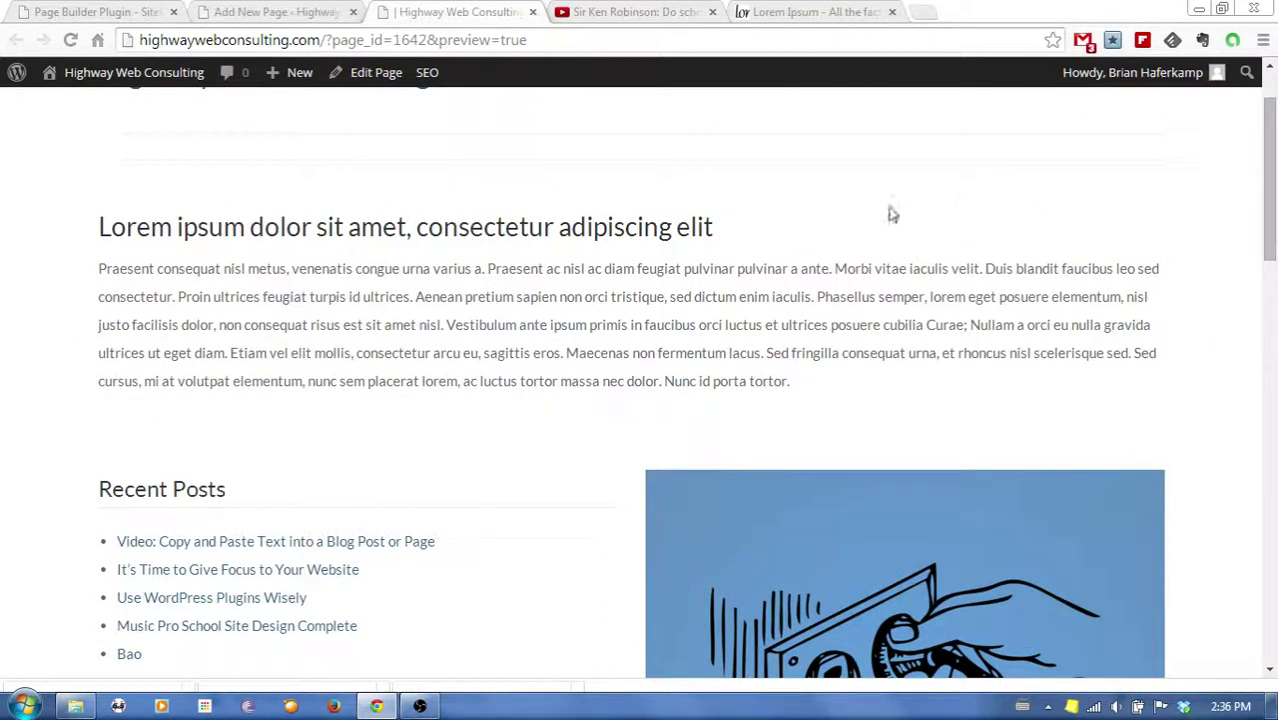
Set the page's template to Default Template and preview the page again
{"action": "left_click", "coordinate": [276, 11]}
{"action": "scroll", "coordinate": [1210, 478], "scroll_direction": "down", "scroll_amount": 2}
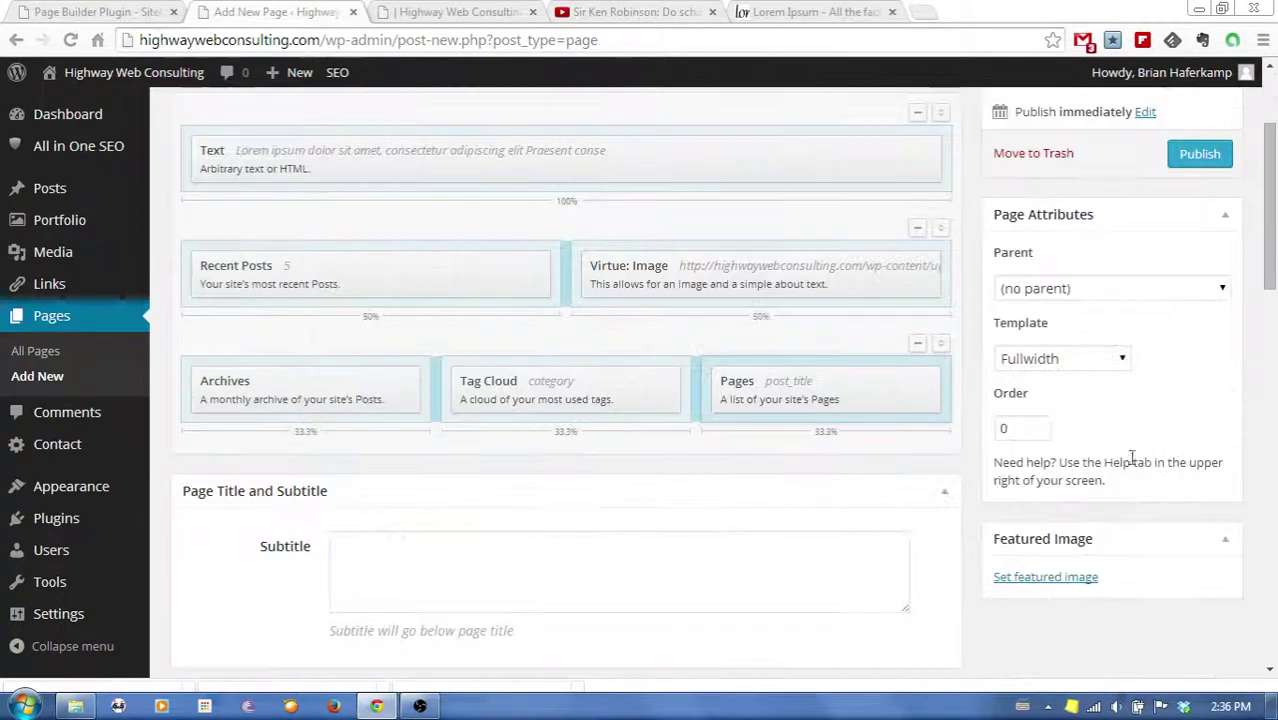
{"action": "left_click", "coordinate": [1107, 357]}
{"action": "left_click", "coordinate": [1060, 377]}
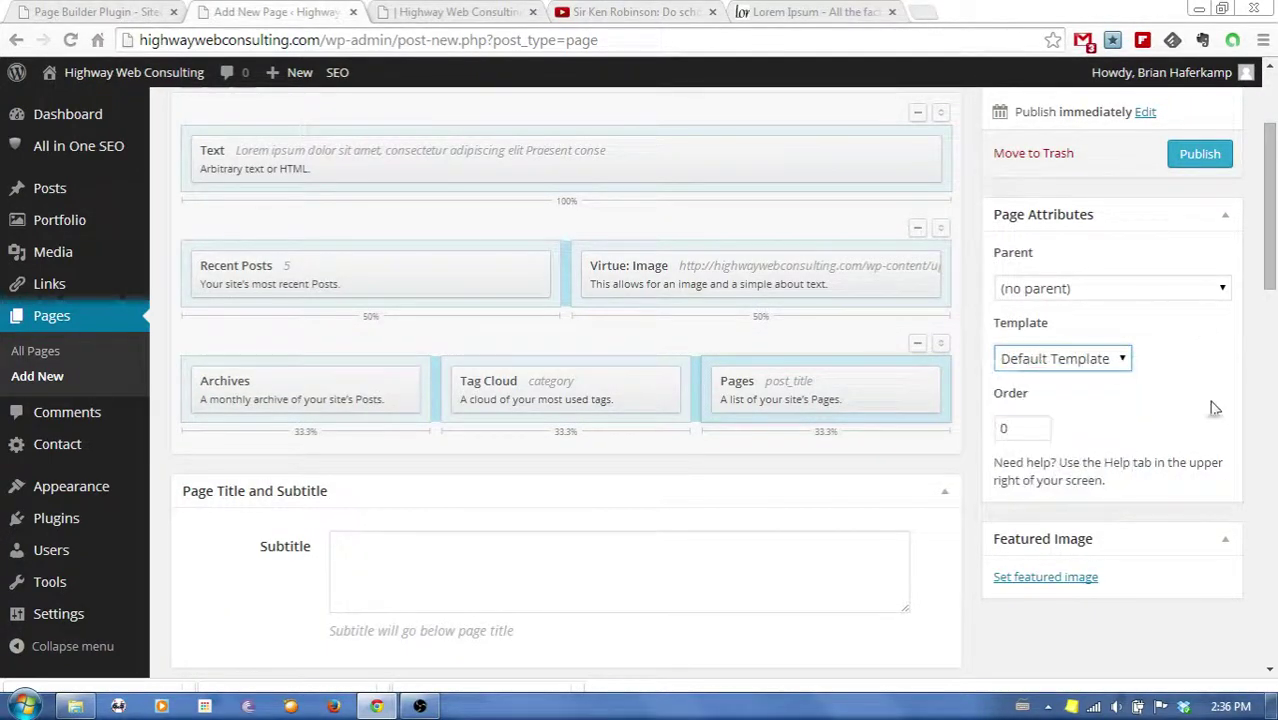
{"action": "scroll", "coordinate": [1178, 203], "scroll_direction": "up", "scroll_amount": 2}
{"action": "left_click", "coordinate": [1198, 204]}
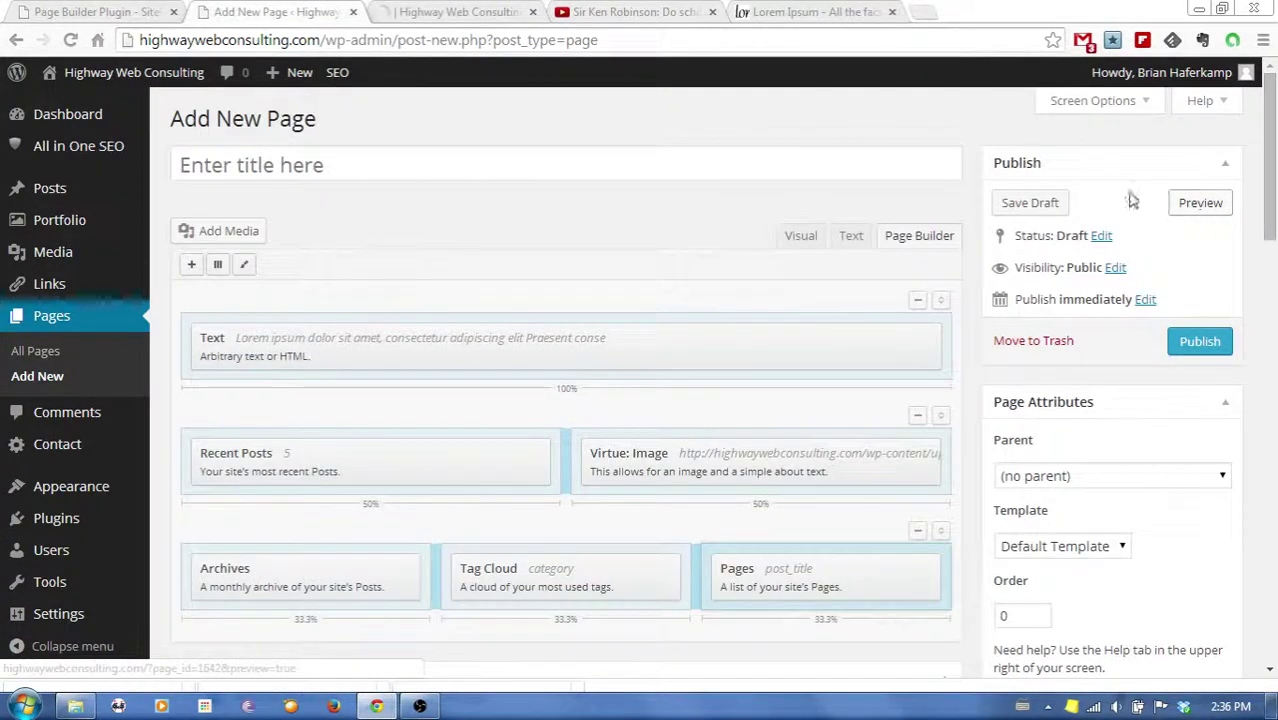
{"action": "left_click", "coordinate": [437, 13]}
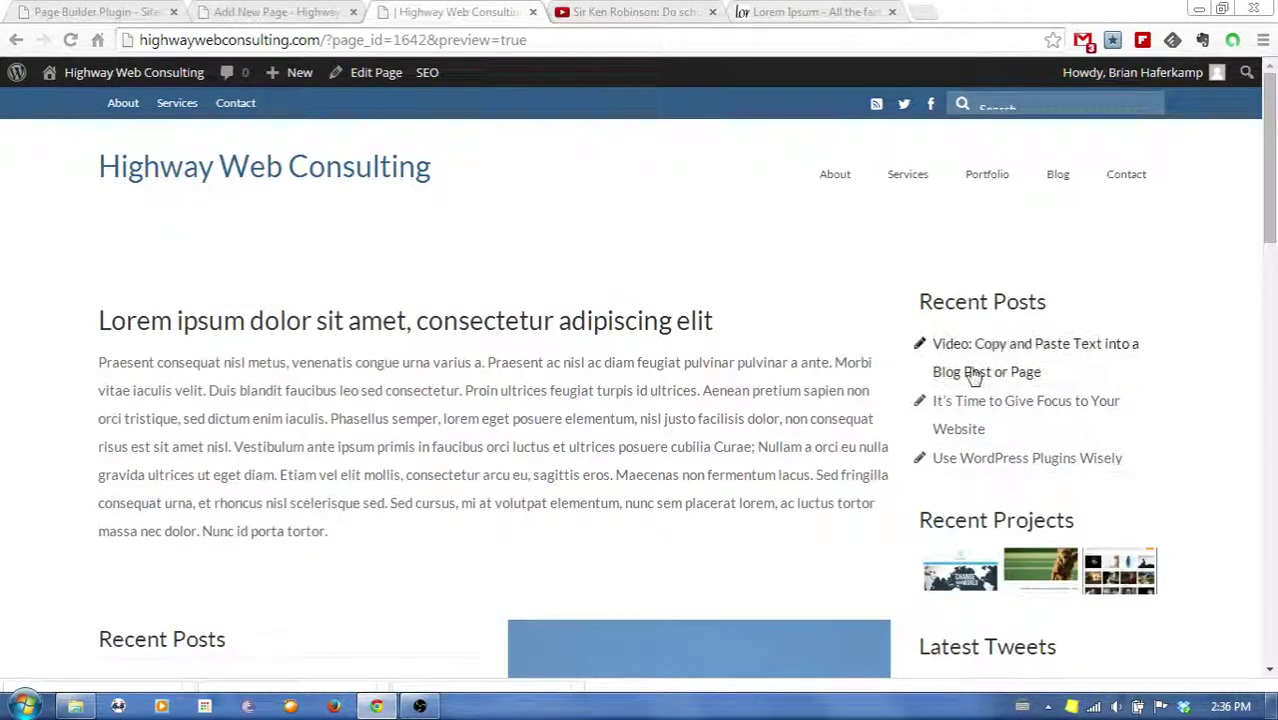
Examine the default-template preview down to the footer, comparing the sidebar with the one-, two- and three-column rows
{"action": "scroll", "coordinate": [997, 232], "scroll_direction": "down", "scroll_amount": 2}
{"action": "scroll", "coordinate": [1010, 394], "scroll_direction": "down", "scroll_amount": 2}
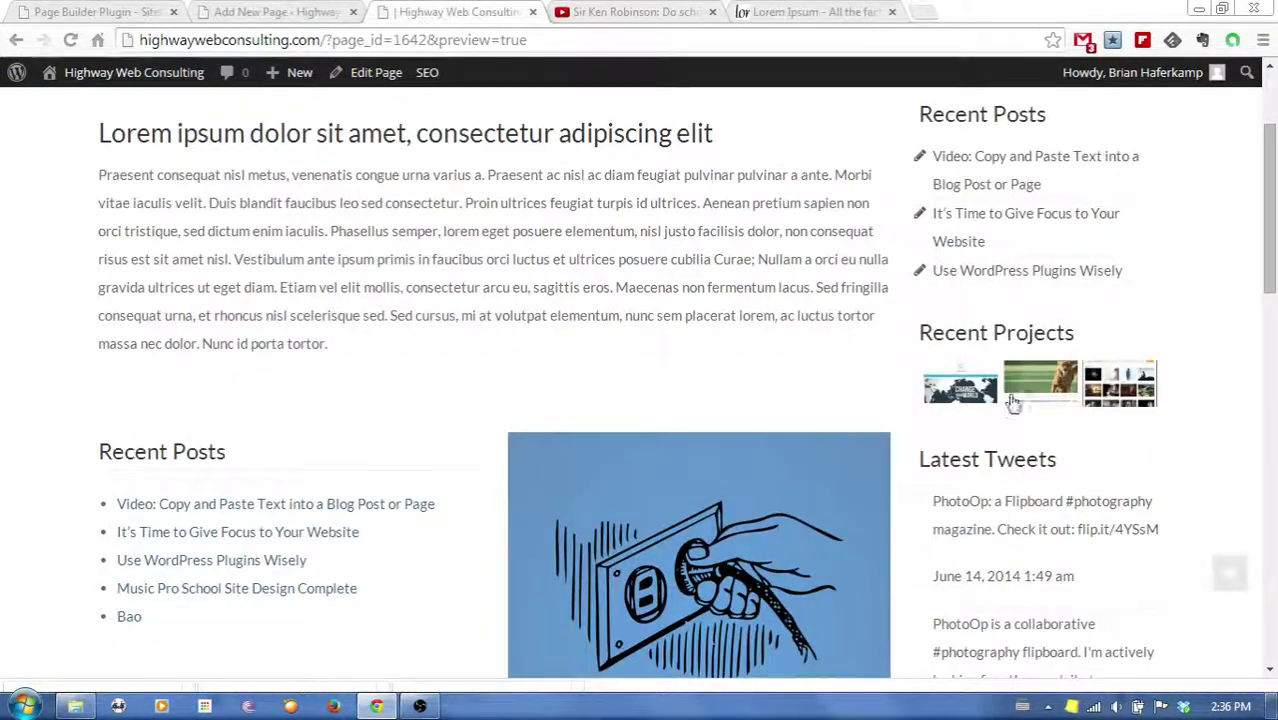
{"action": "scroll", "coordinate": [1012, 400], "scroll_direction": "down", "scroll_amount": 4}
{"action": "scroll", "coordinate": [1012, 410], "scroll_direction": "up", "scroll_amount": 4}
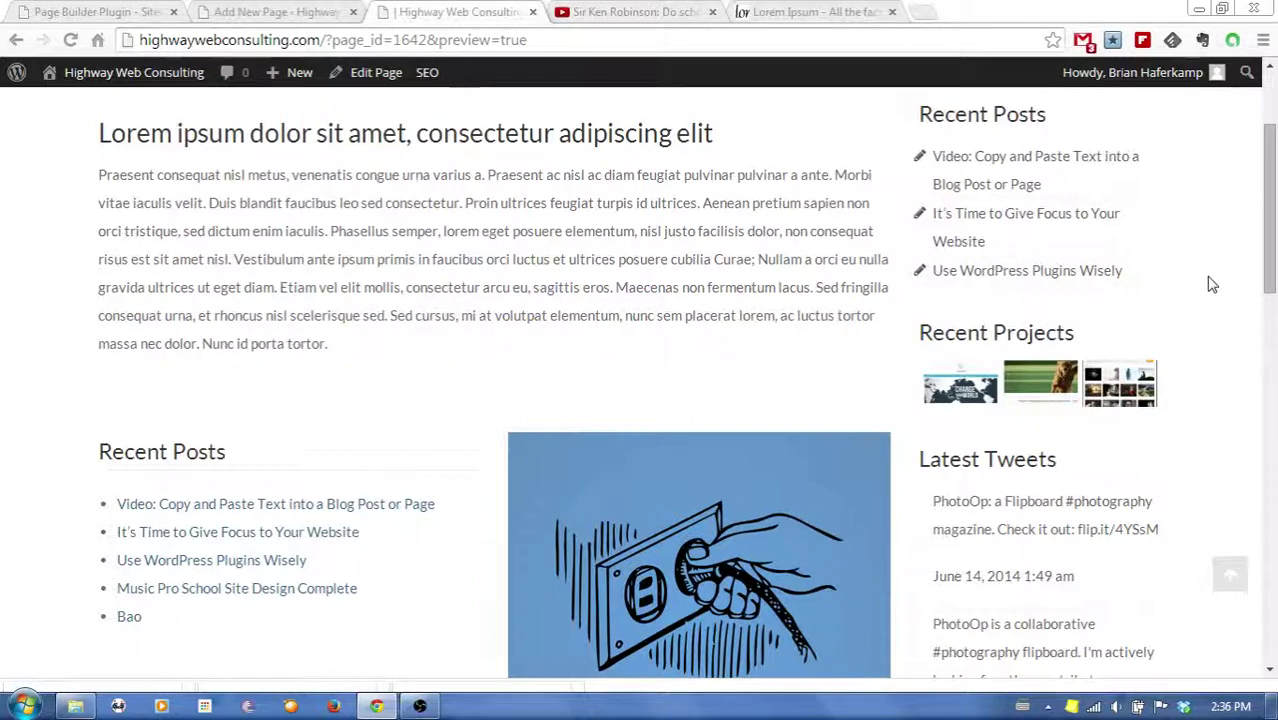
{"action": "scroll", "coordinate": [1208, 278], "scroll_direction": "up", "scroll_amount": 1}
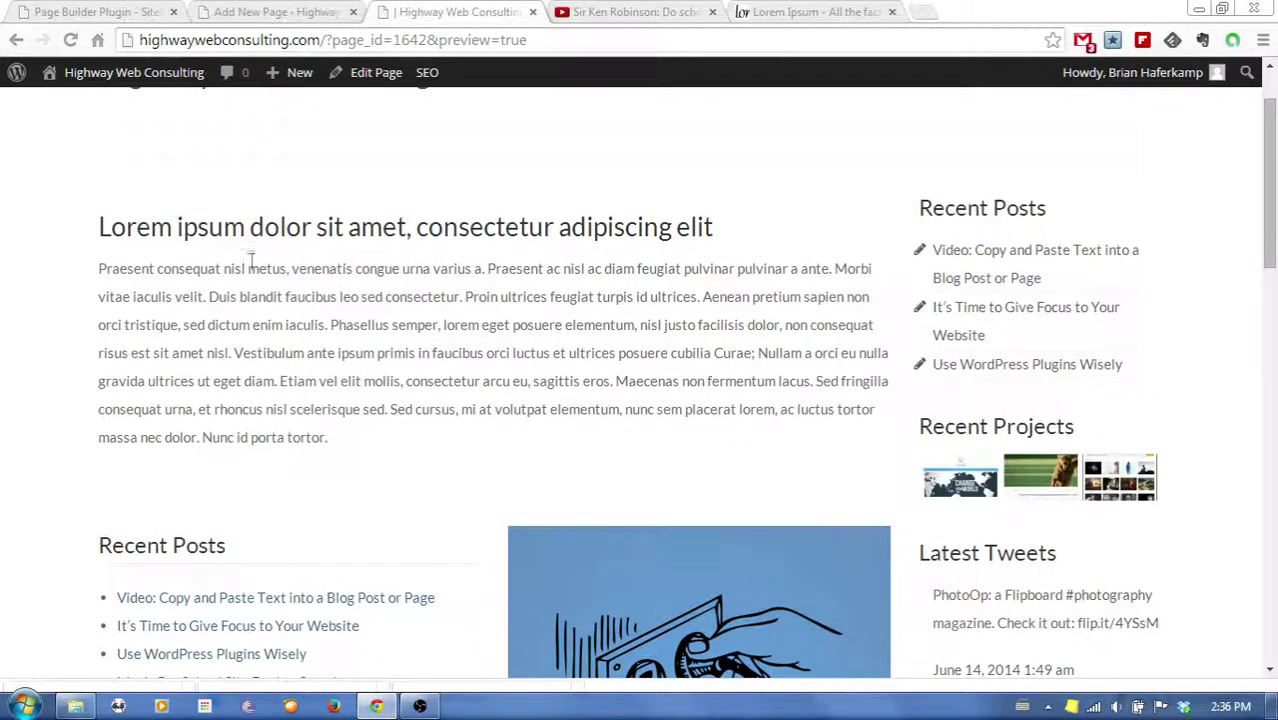
{"action": "scroll", "coordinate": [852, 440], "scroll_direction": "down", "scroll_amount": 1}
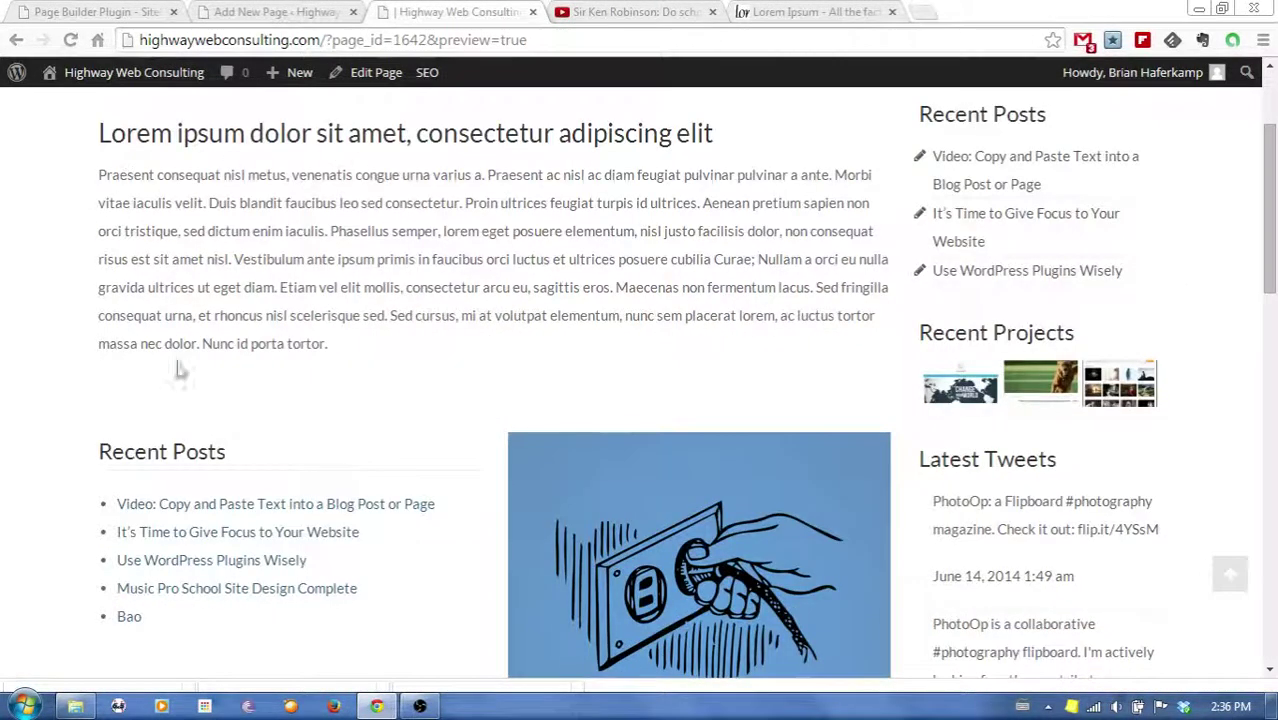
{"action": "scroll", "coordinate": [800, 330], "scroll_direction": "down", "scroll_amount": 2}
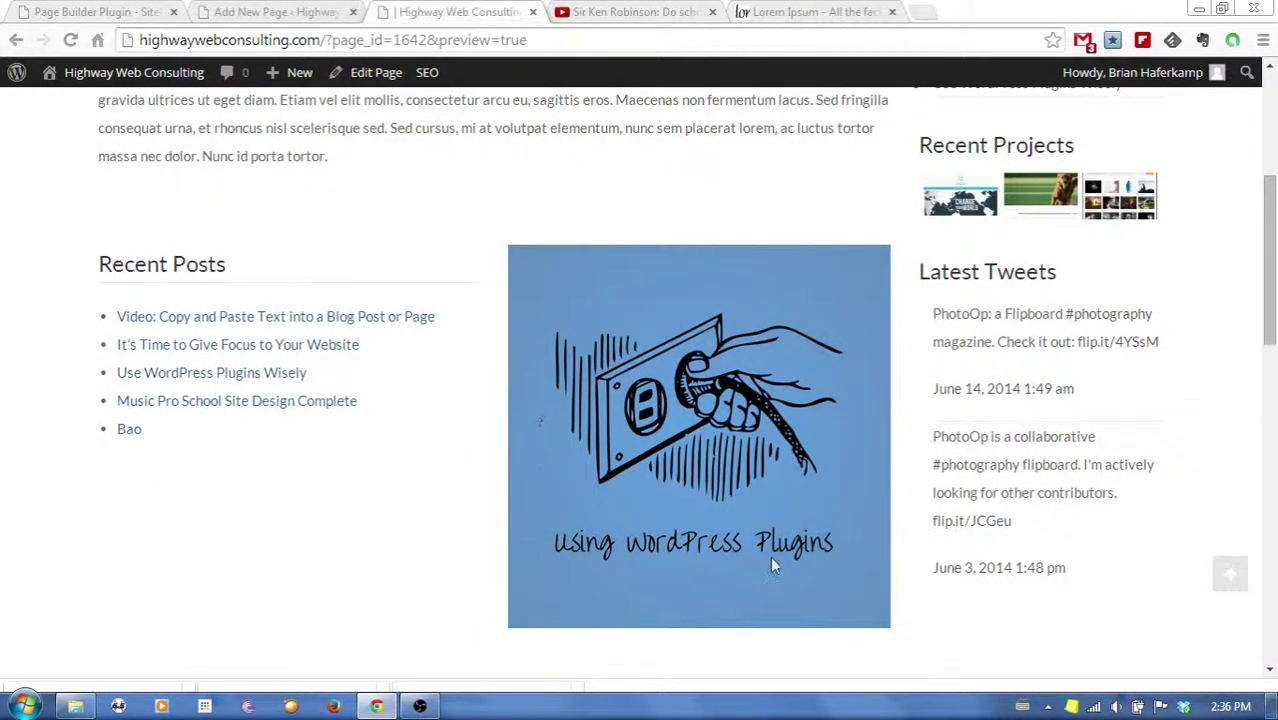
{"action": "scroll", "coordinate": [772, 566], "scroll_direction": "down", "scroll_amount": 5}
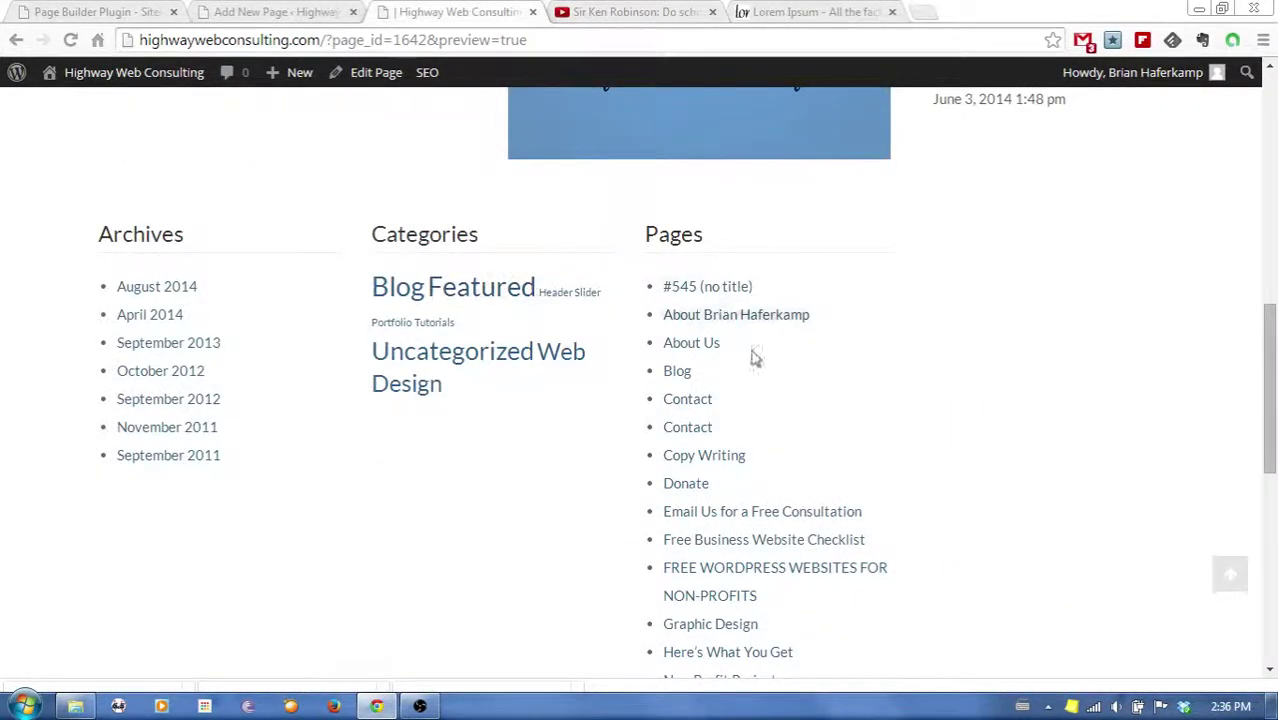
{"action": "scroll", "coordinate": [908, 368], "scroll_direction": "up", "scroll_amount": 3}
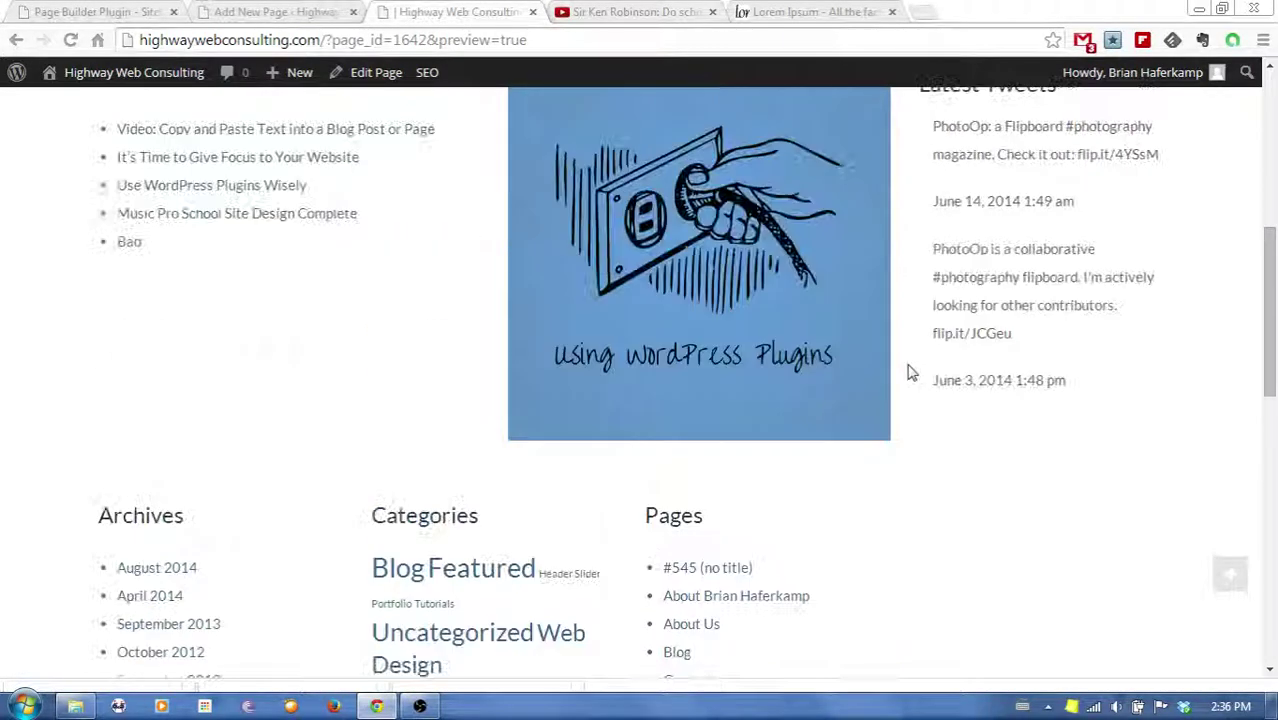
{"action": "scroll", "coordinate": [910, 372], "scroll_direction": "up", "scroll_amount": 1}
{"action": "scroll", "coordinate": [910, 373], "scroll_direction": "down", "scroll_amount": 12}
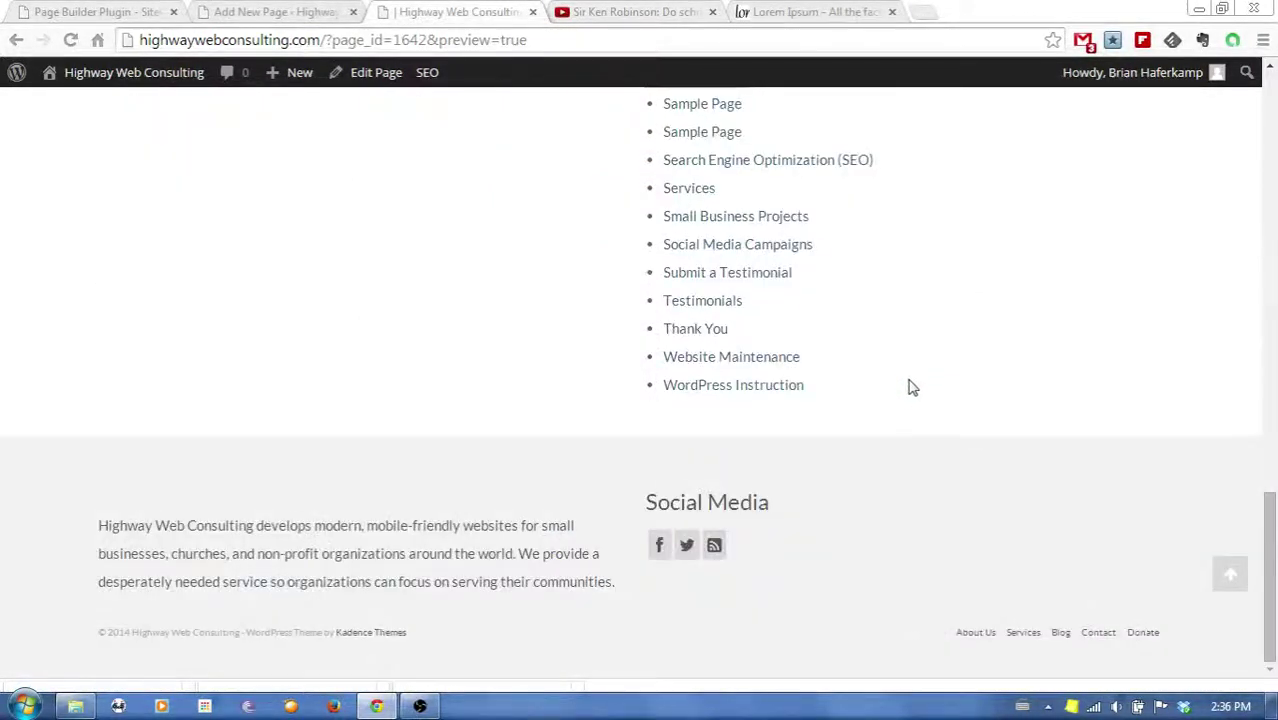
{"action": "scroll", "coordinate": [996, 545], "scroll_direction": "up", "scroll_amount": 20}
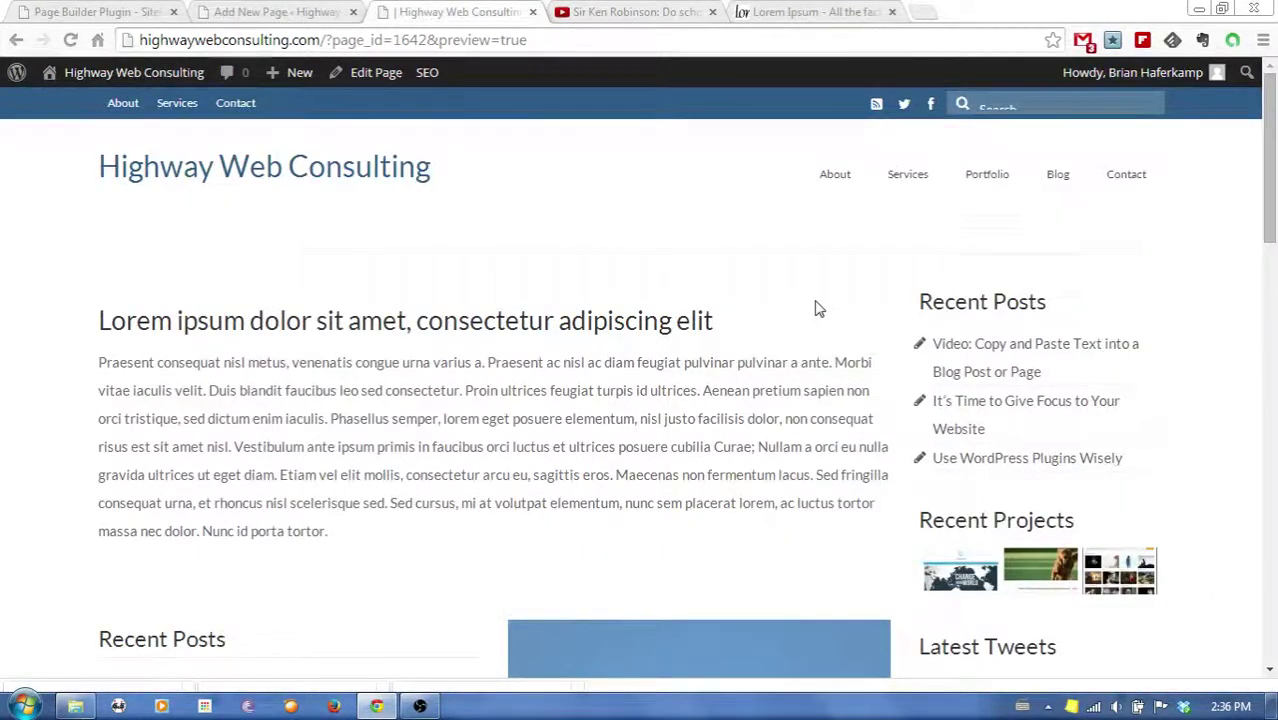
Return to the page editor and set the page's template to Fullwidth
{"action": "left_click", "coordinate": [268, 12]}
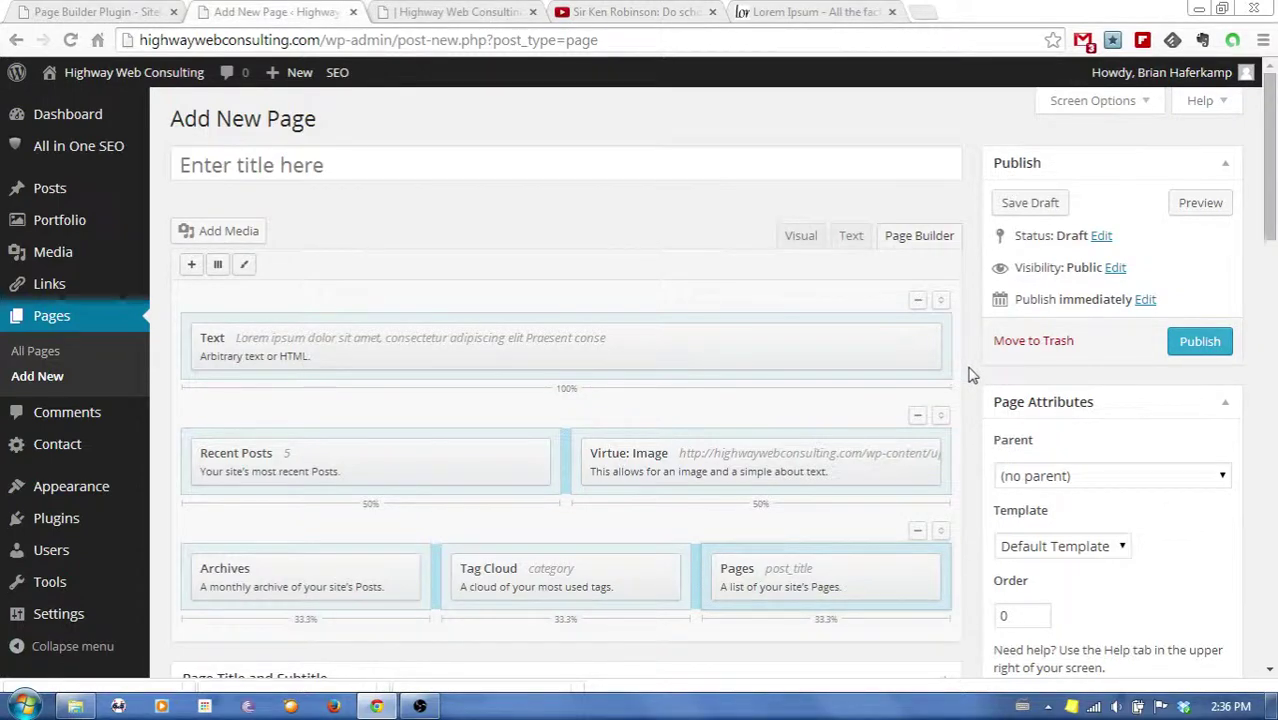
{"action": "left_click", "coordinate": [1110, 548]}
{"action": "left_click", "coordinate": [1075, 657]}
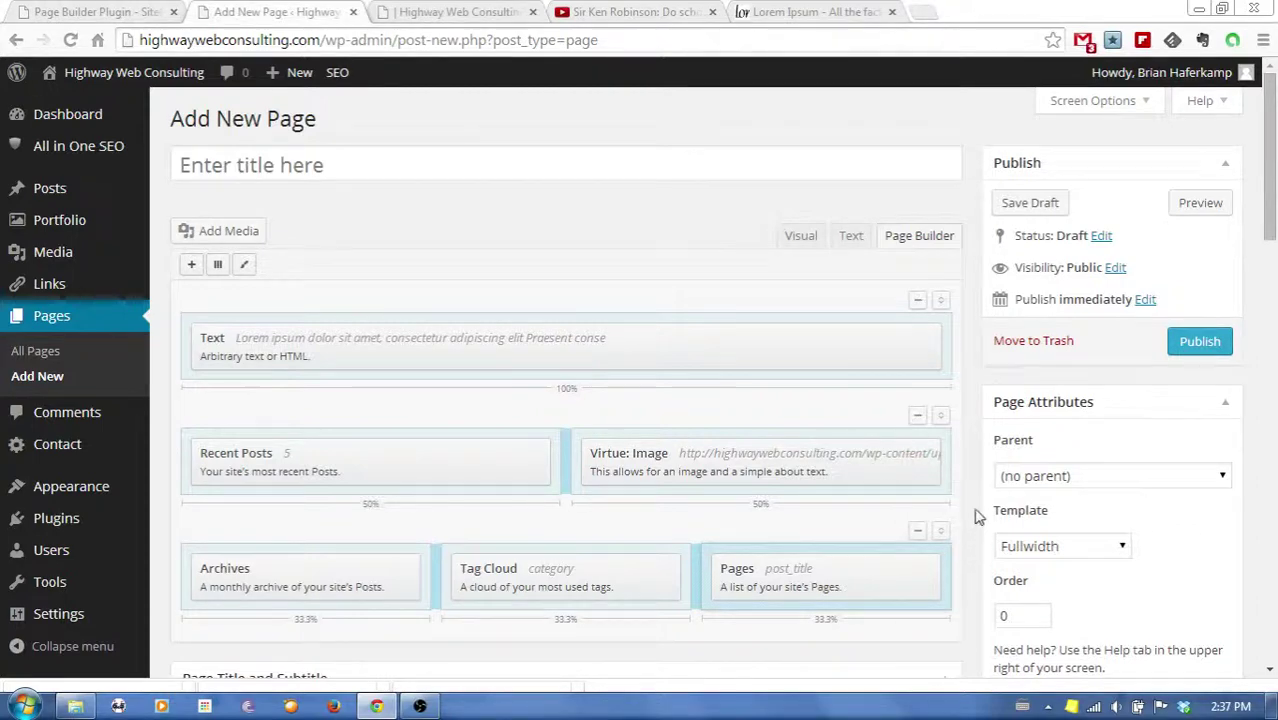
Reorder the rows by moving the three-column row above the two-column row, and the two-column row to the top of the layout
{"action": "left_click_drag", "start_coordinate": [945, 530], "coordinate": [943, 399]}
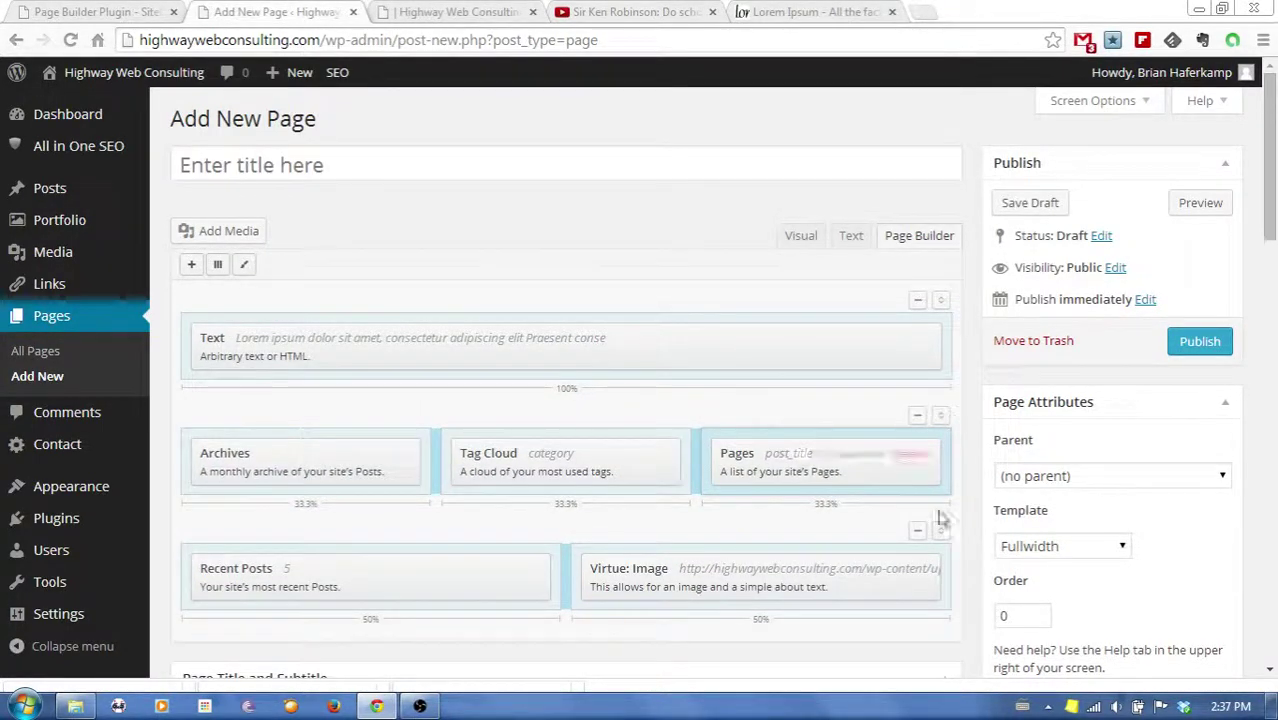
{"action": "left_click_drag", "start_coordinate": [938, 530], "coordinate": [940, 295]}
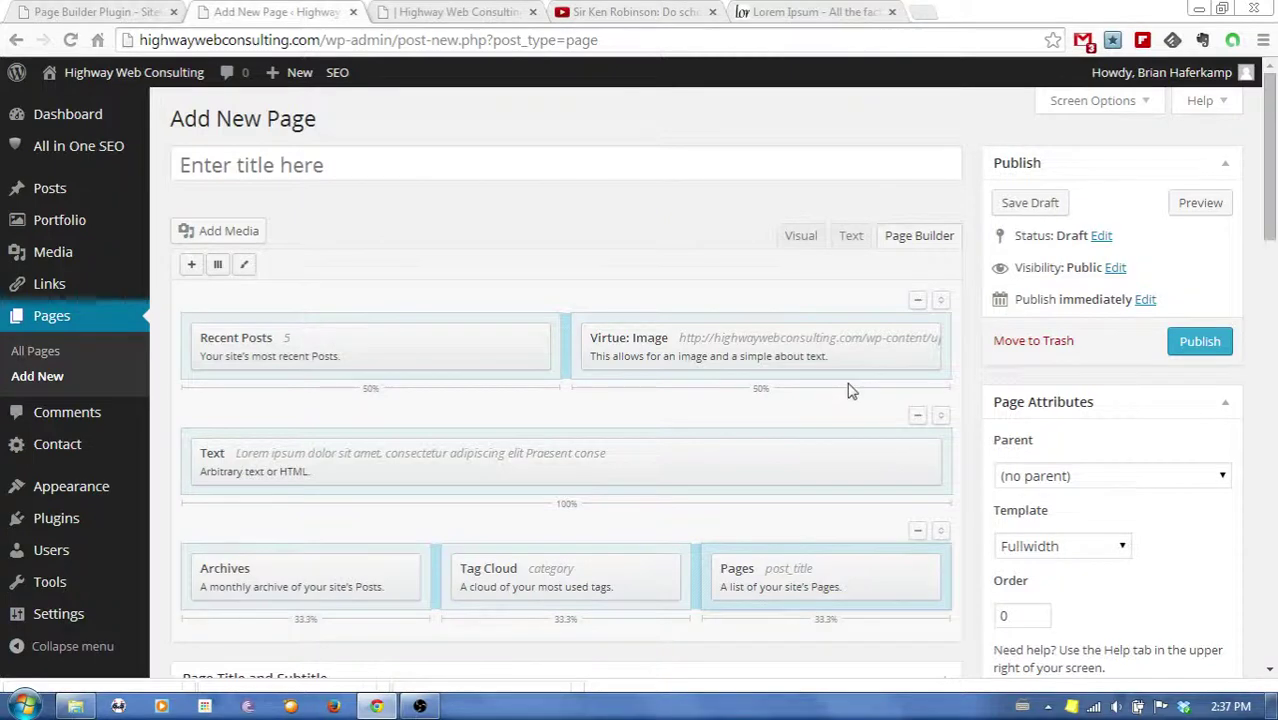
Preview the page and check the new order of its rows
{"action": "left_click", "coordinate": [1208, 206]}
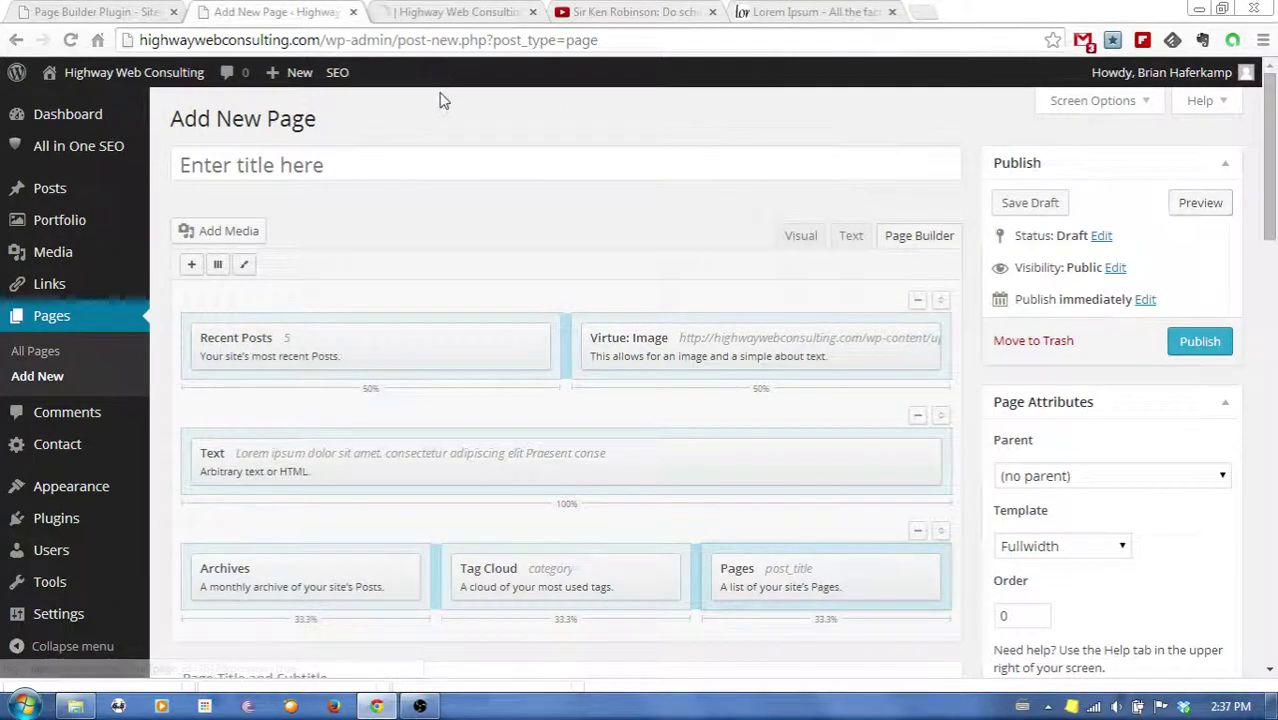
{"action": "left_click", "coordinate": [437, 24]}
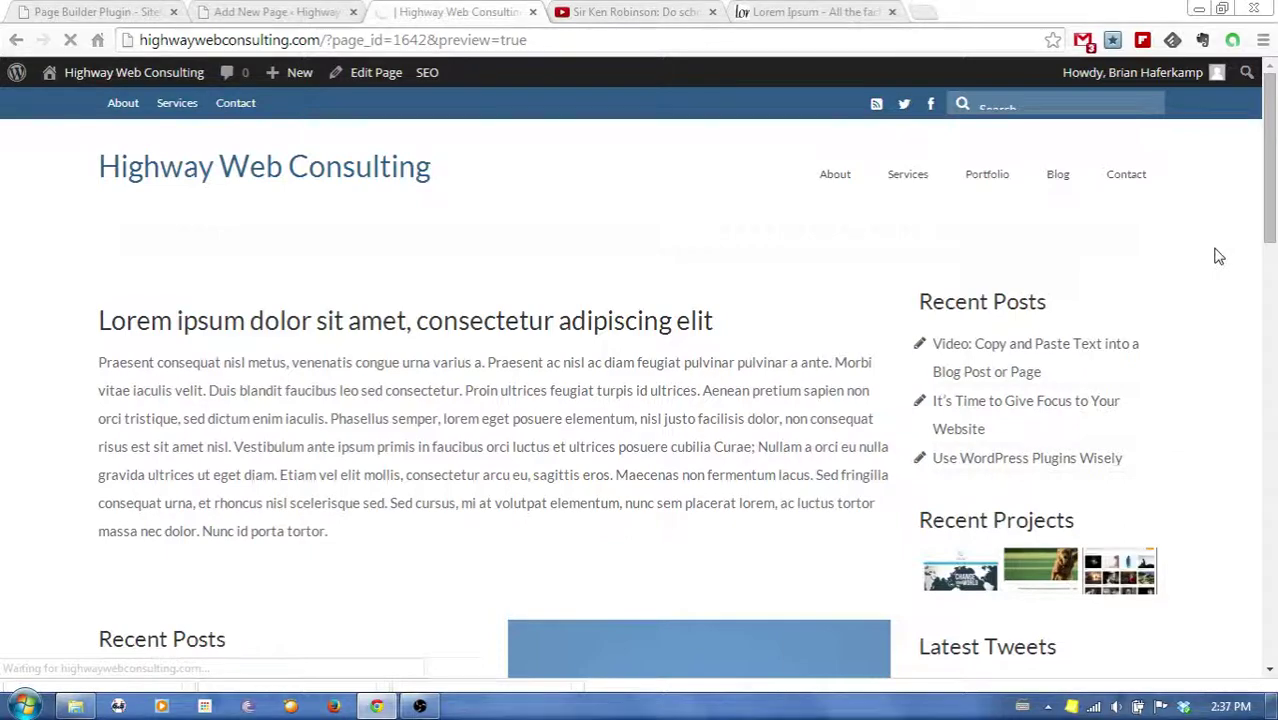
{"action": "scroll", "coordinate": [1218, 257], "scroll_direction": "down", "scroll_amount": 5}
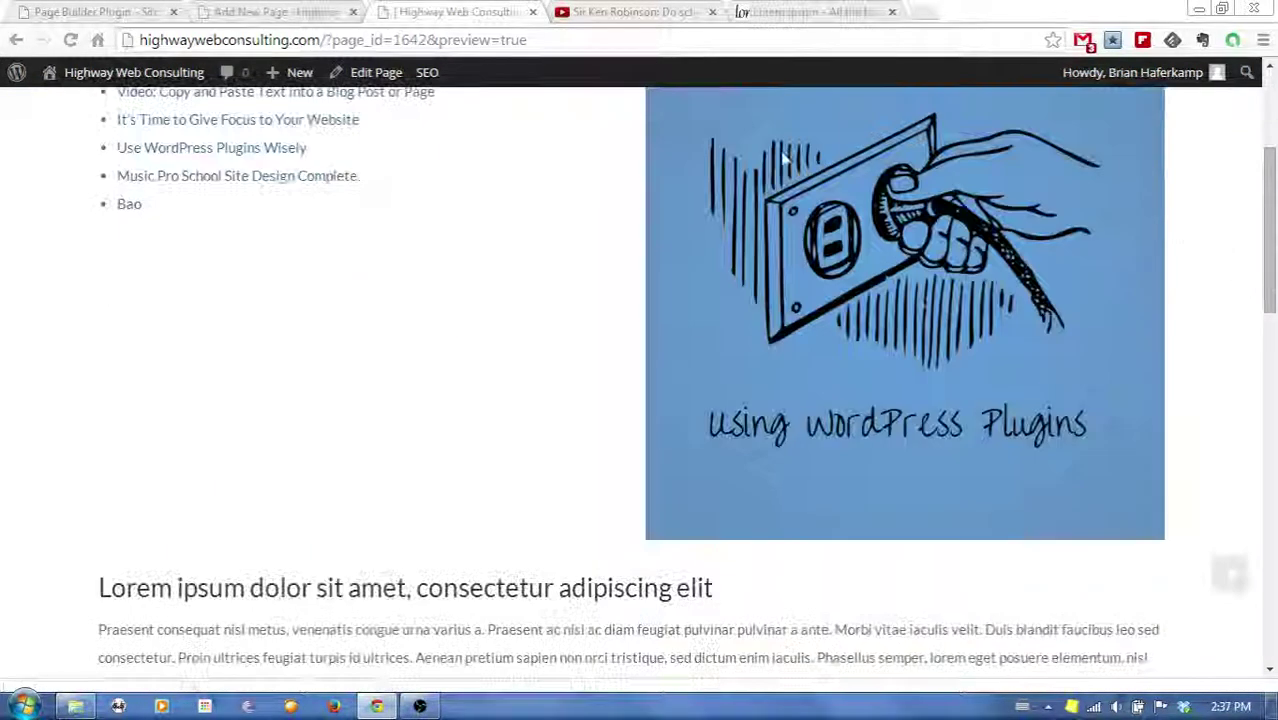
{"action": "scroll", "coordinate": [1215, 398], "scroll_direction": "down", "scroll_amount": 4}
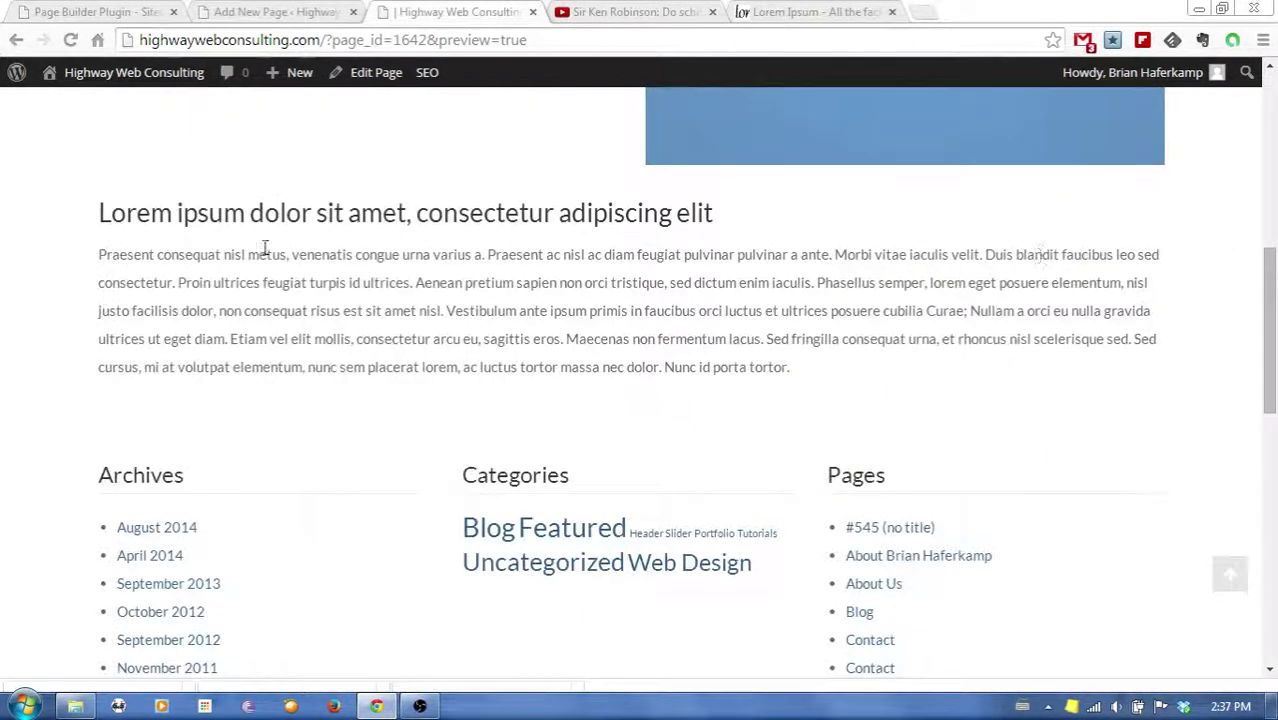
{"action": "scroll", "coordinate": [1175, 385], "scroll_direction": "down", "scroll_amount": 2}
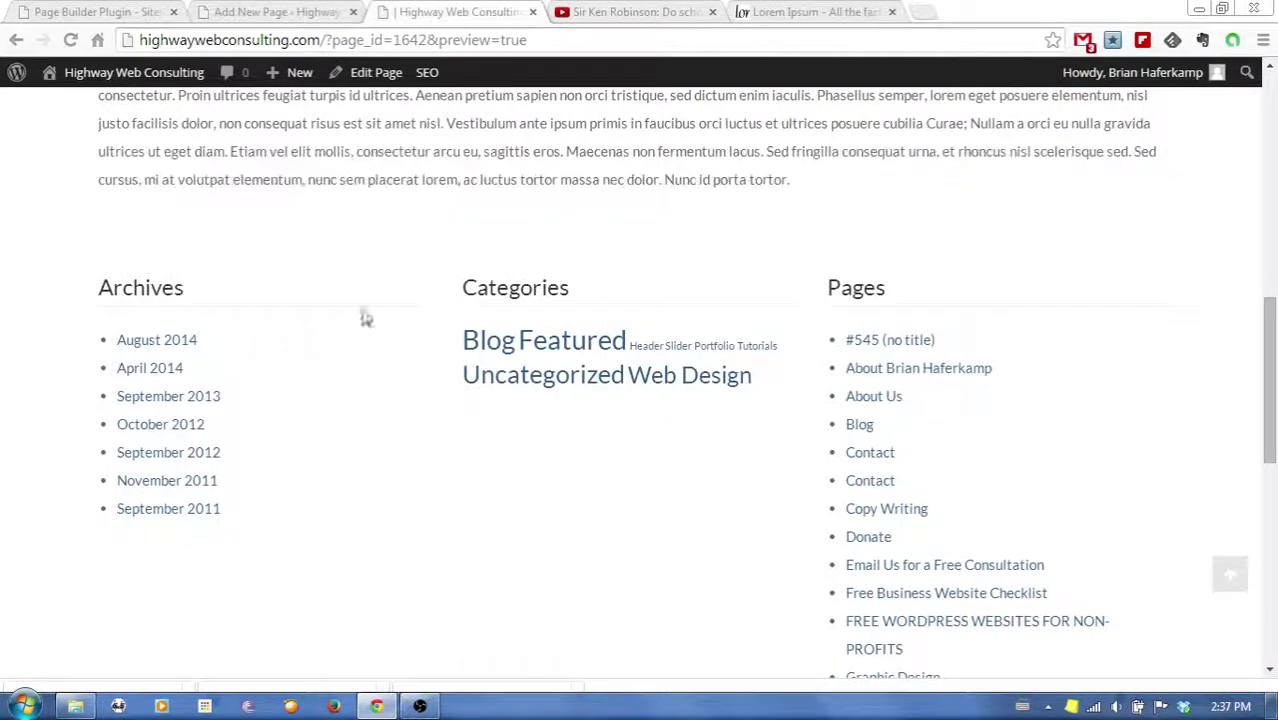
{"action": "scroll", "coordinate": [1175, 480], "scroll_direction": "up", "scroll_amount": 10}
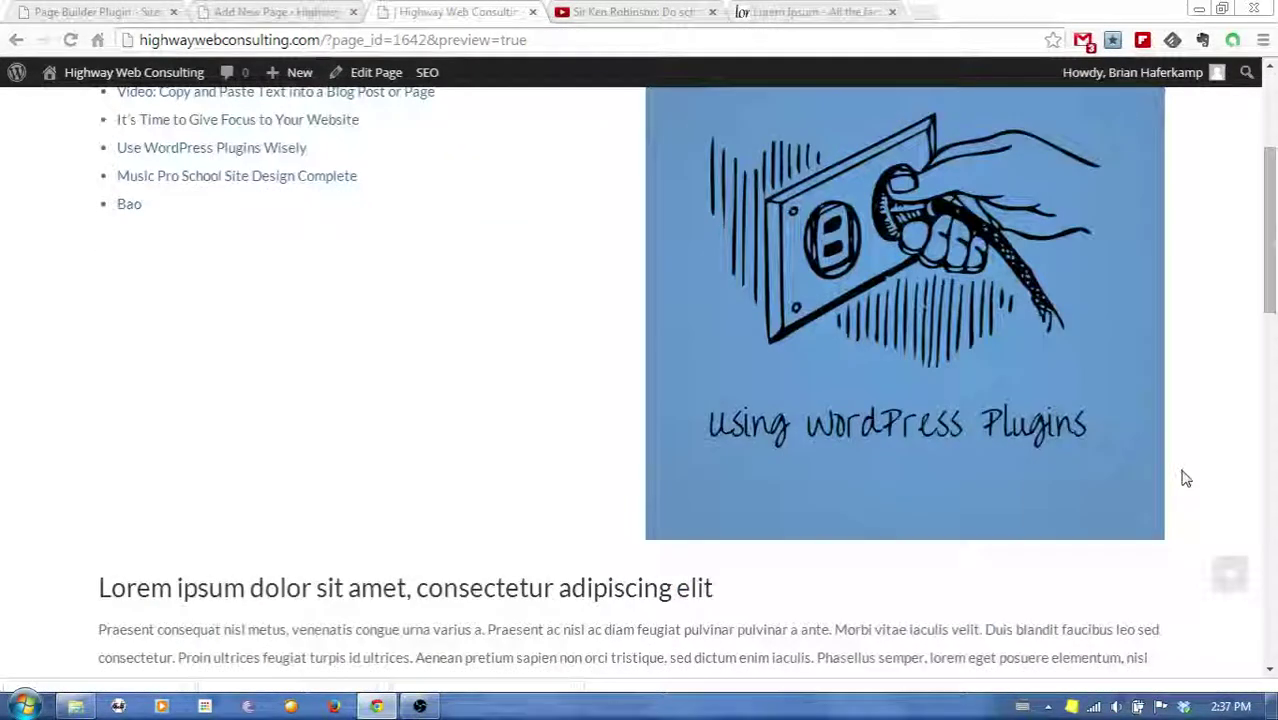
Delete the three-column row holding the Archives, Tag Cloud and Pages widgets from the page layout
{"action": "left_click", "coordinate": [305, 12]}
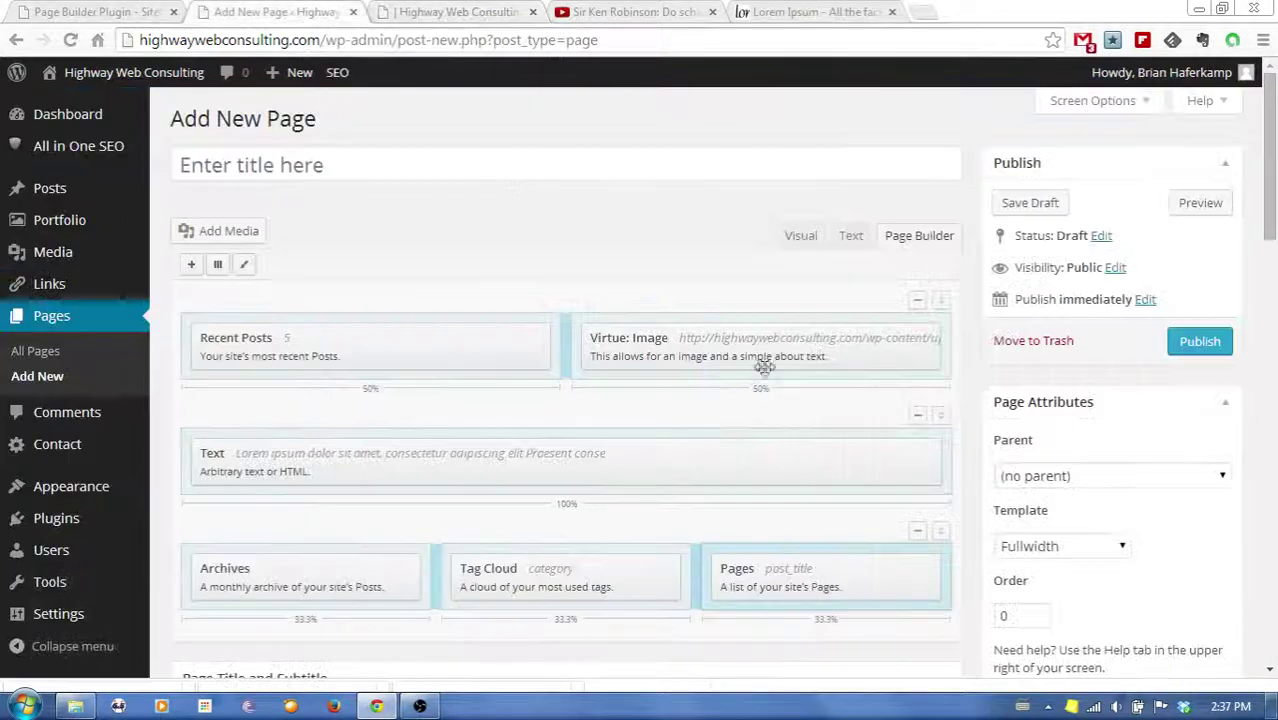
{"action": "mouse_move", "coordinate": [944, 300]}
{"action": "left_mouse_down"}
{"action": "mouse_move", "coordinate": [936, 422]}
{"action": "mouse_move", "coordinate": [946, 297]}
{"action": "left_mouse_up"}
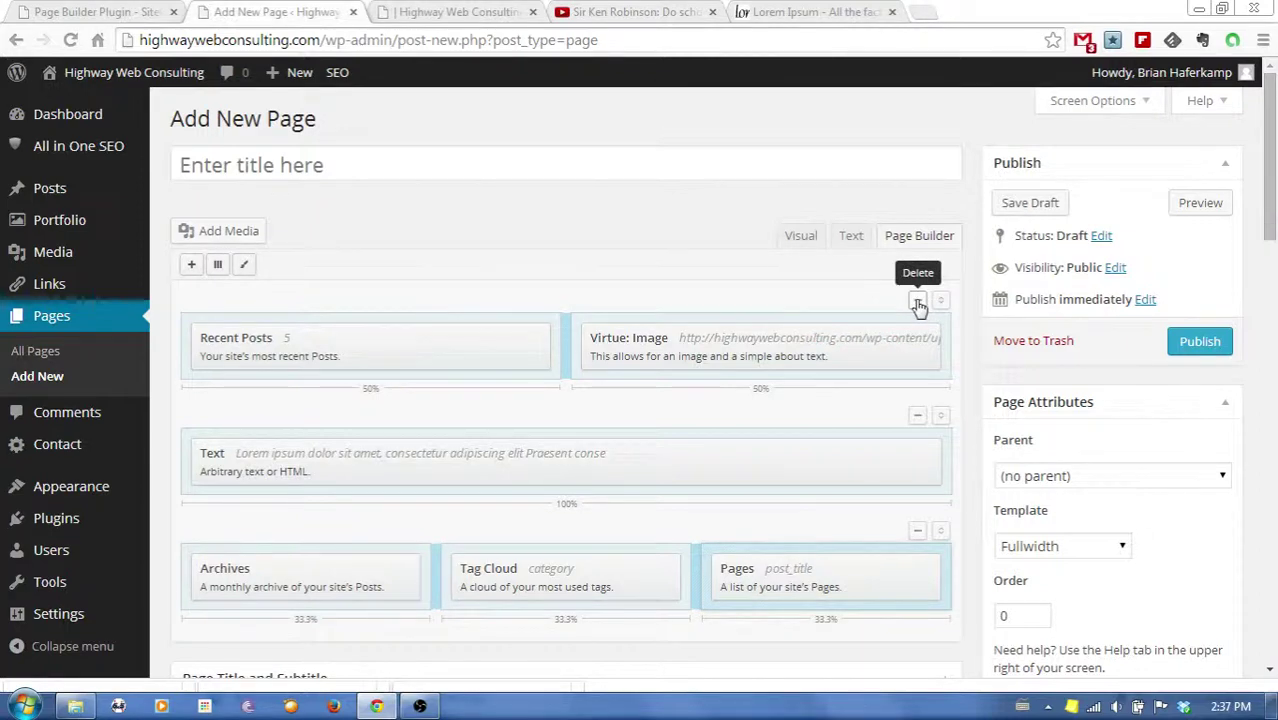
{"action": "left_click", "coordinate": [918, 531]}
Preview the page and check the remaining two-column and text rows down to the footer
{"action": "left_click", "coordinate": [1195, 207]}
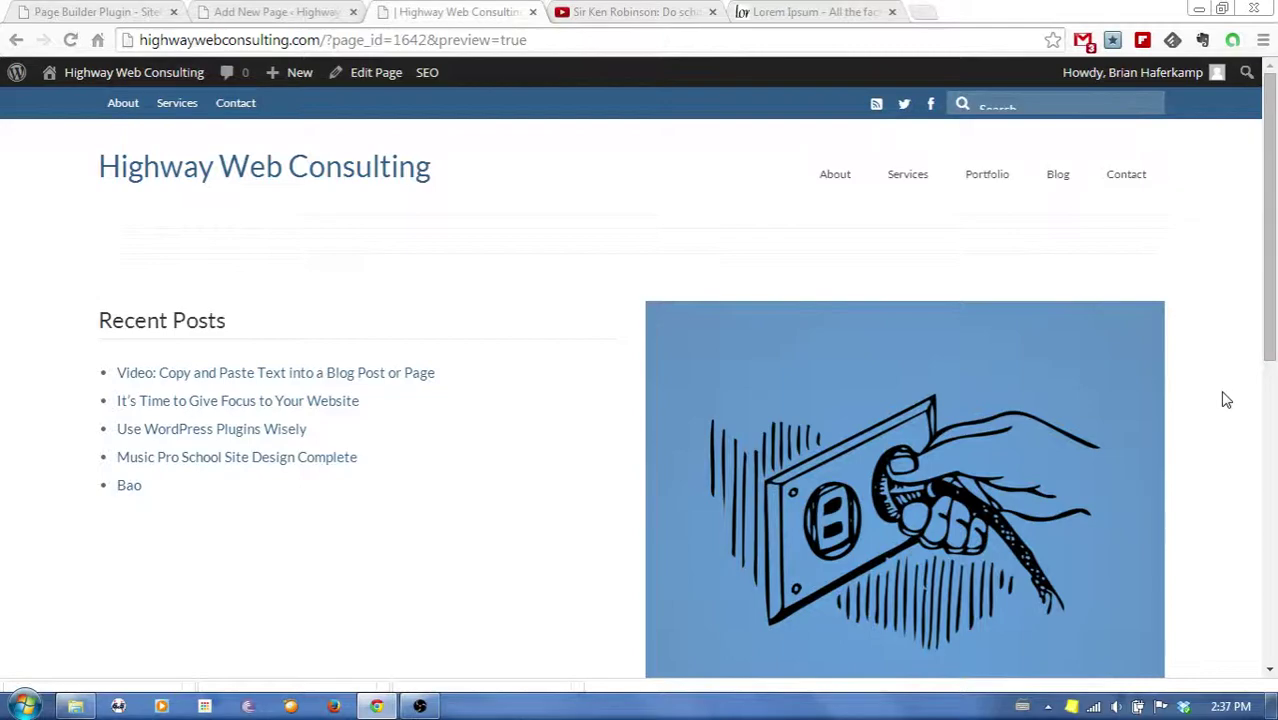
{"action": "scroll", "coordinate": [1218, 414], "scroll_direction": "down", "scroll_amount": 7}
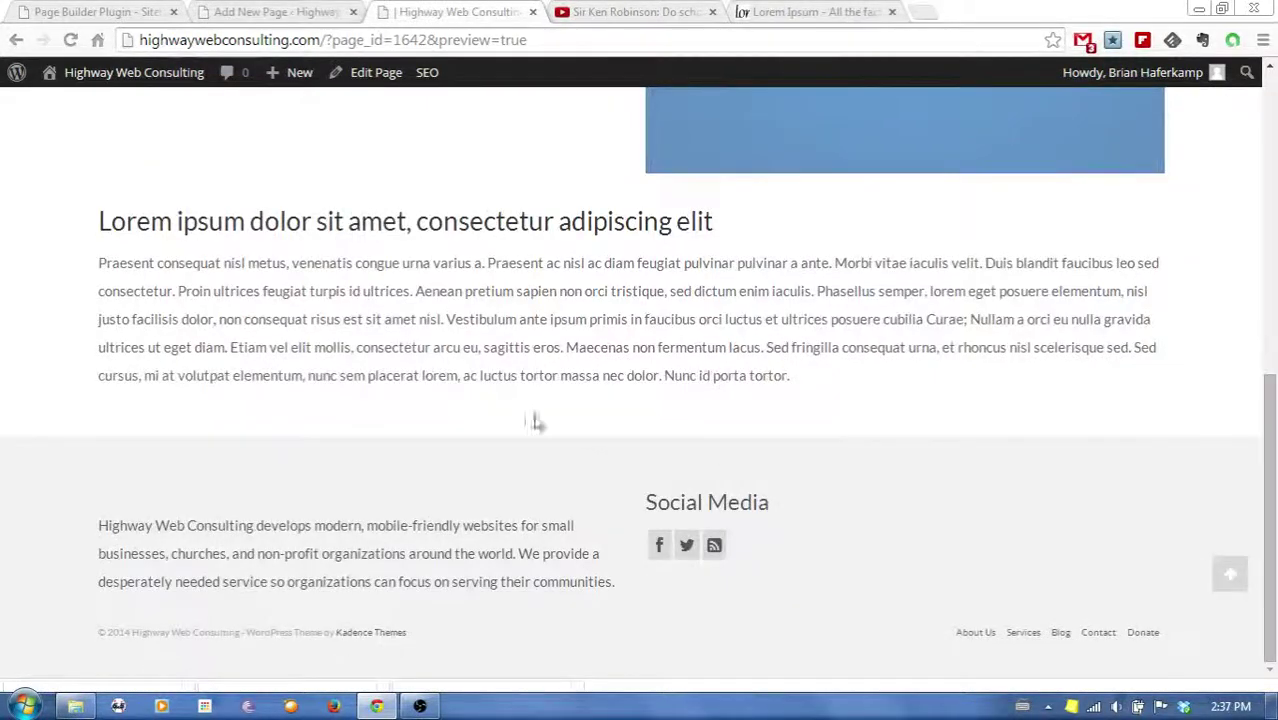
{"action": "scroll", "coordinate": [907, 342], "scroll_direction": "up", "scroll_amount": 3}
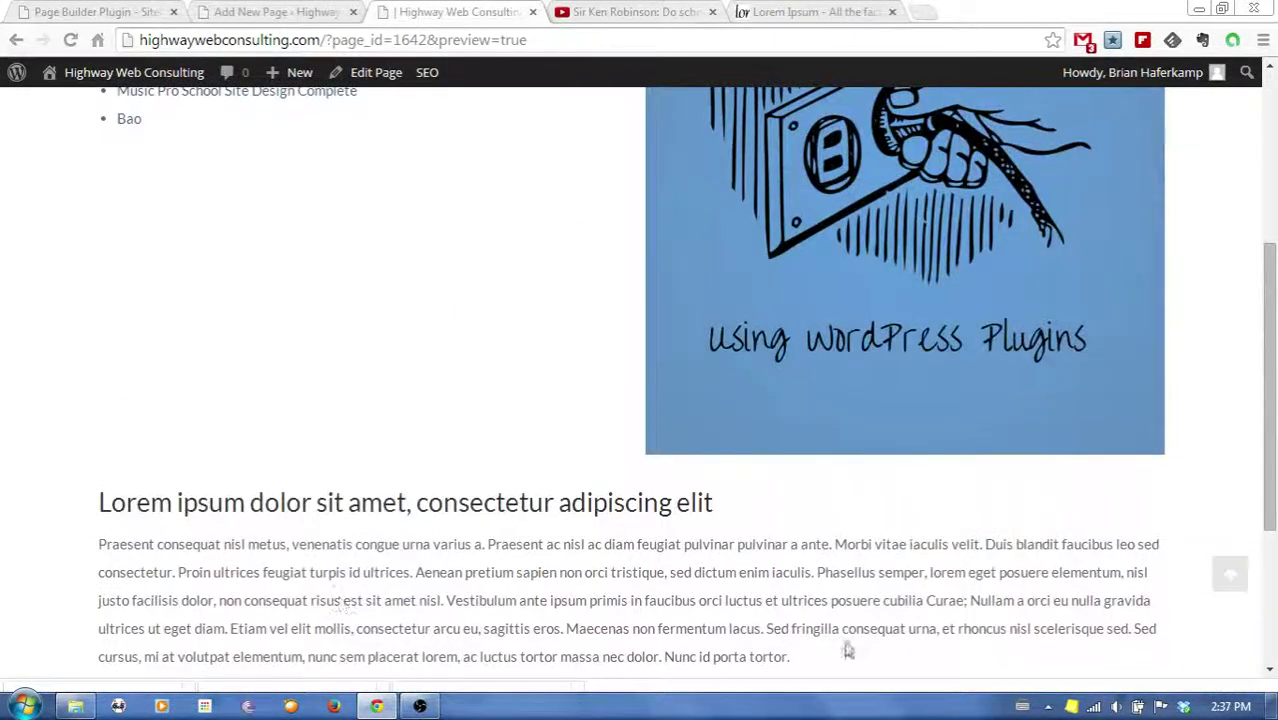
Move the two-column row with the Recent Posts and image widgets below the full-width text row
{"action": "scroll", "coordinate": [1188, 491], "scroll_direction": "up", "scroll_amount": 3}
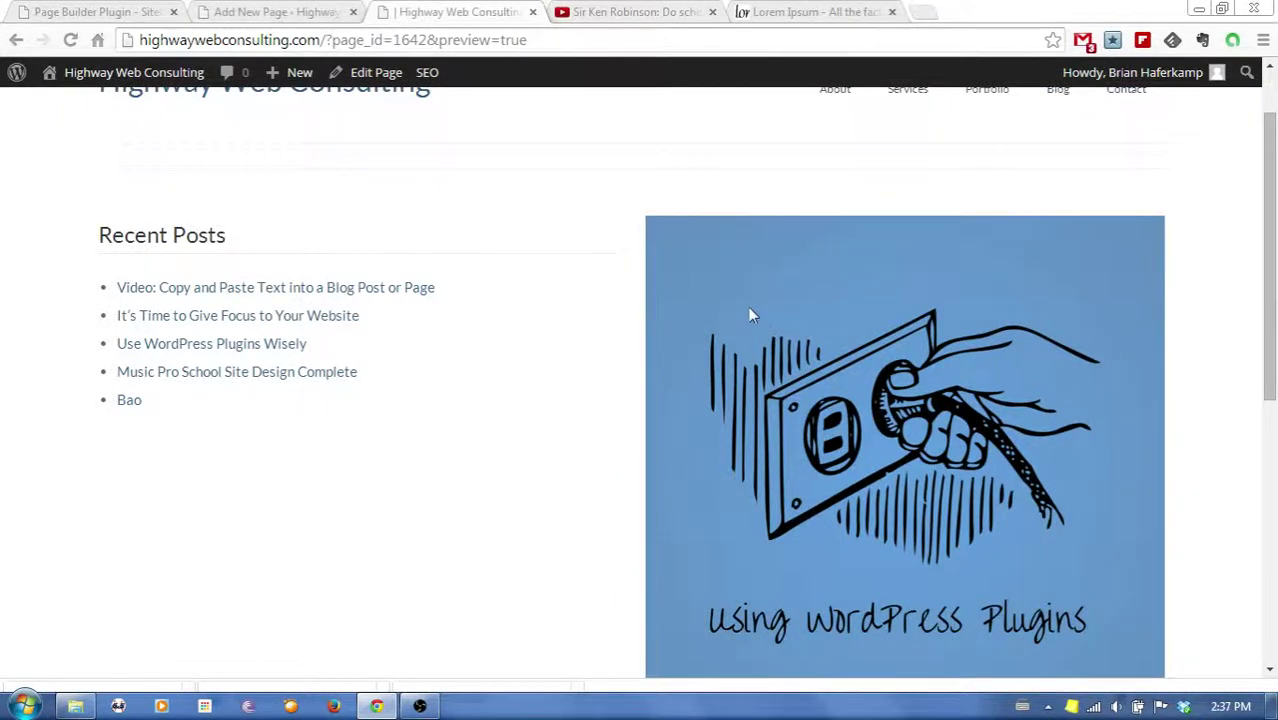
{"action": "left_click", "coordinate": [274, 12]}
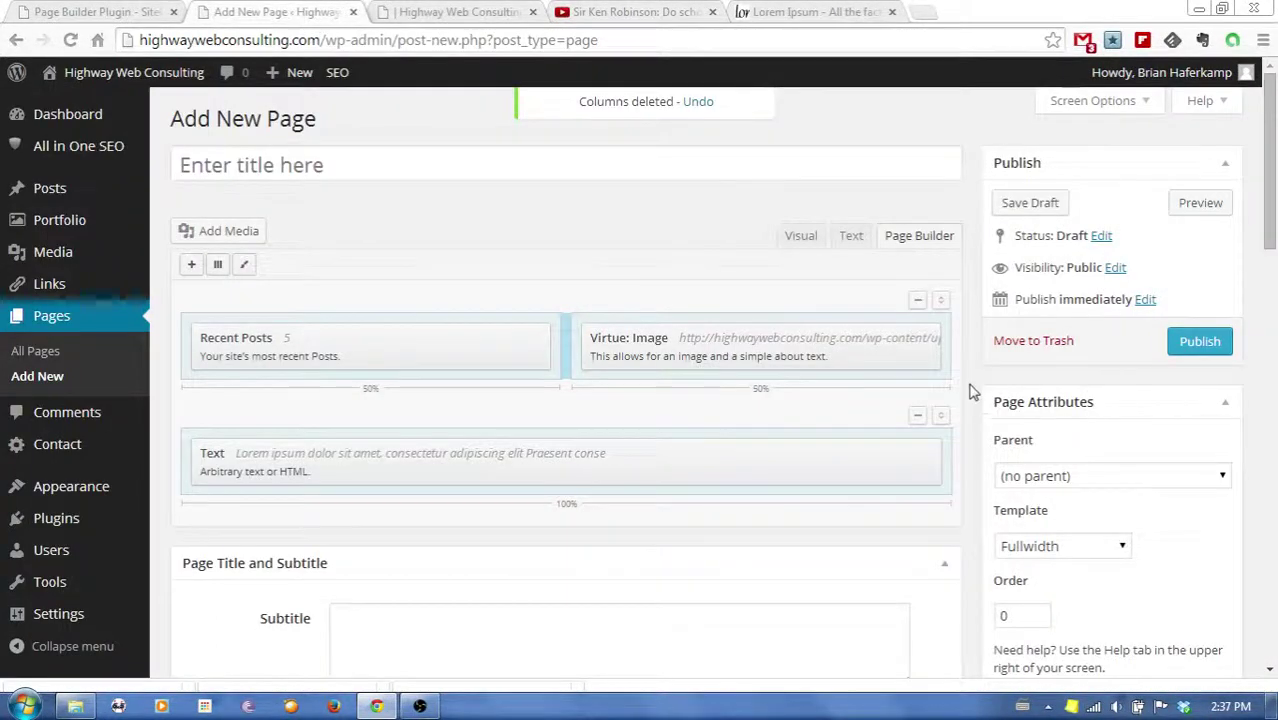
{"action": "left_click_drag", "start_coordinate": [940, 299], "coordinate": [928, 434]}
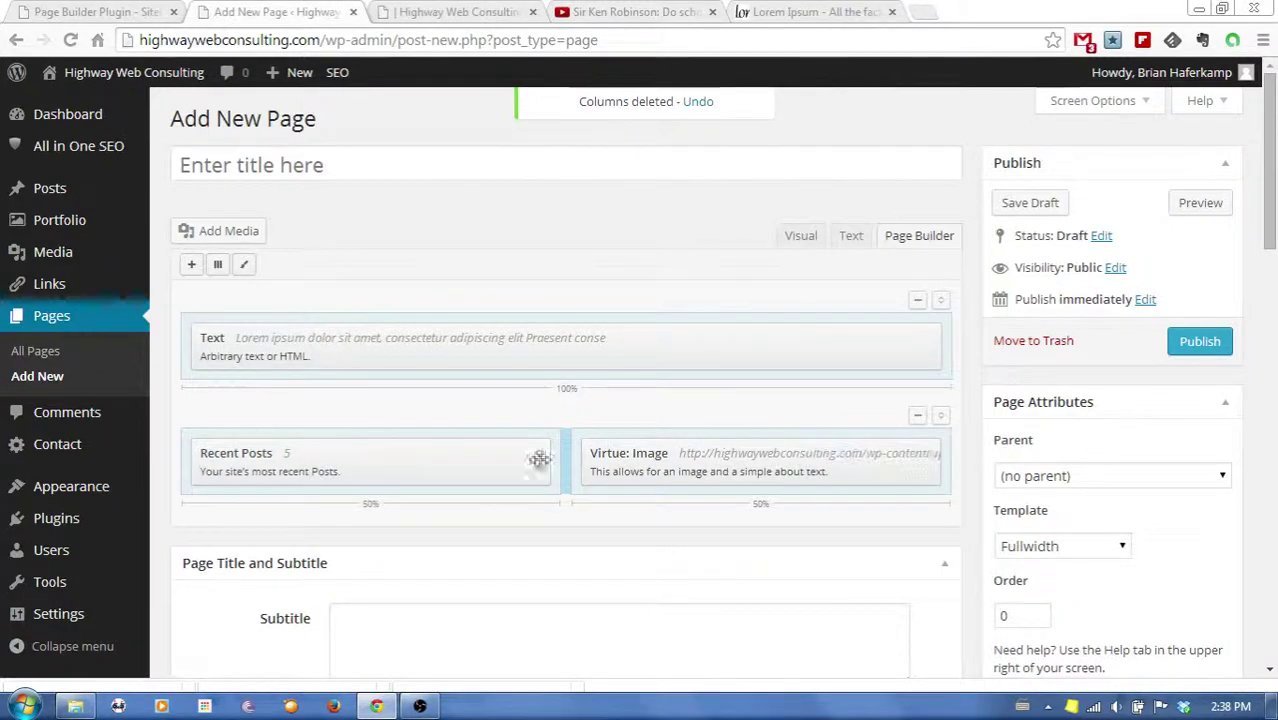
Review the settings of the Recent Posts widget and of the Text widget in the page layout
{"action": "left_click", "coordinate": [429, 455]}
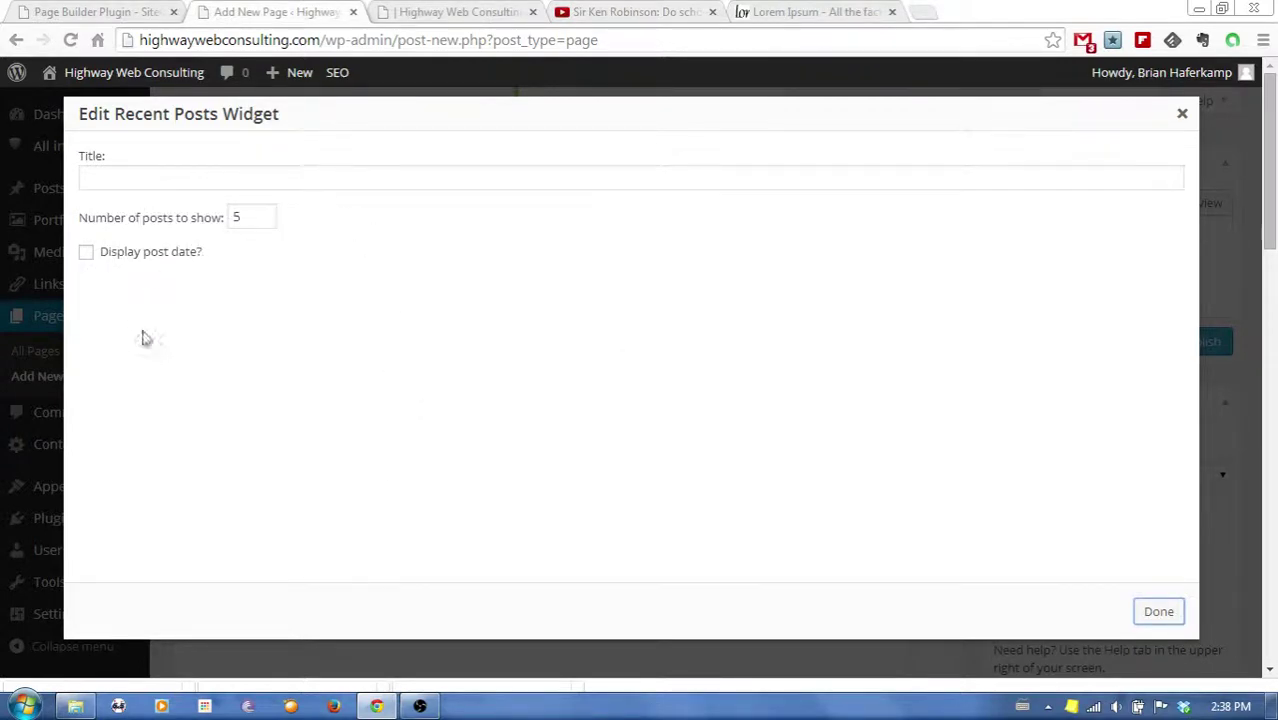
{"action": "left_click", "coordinate": [1159, 613]}
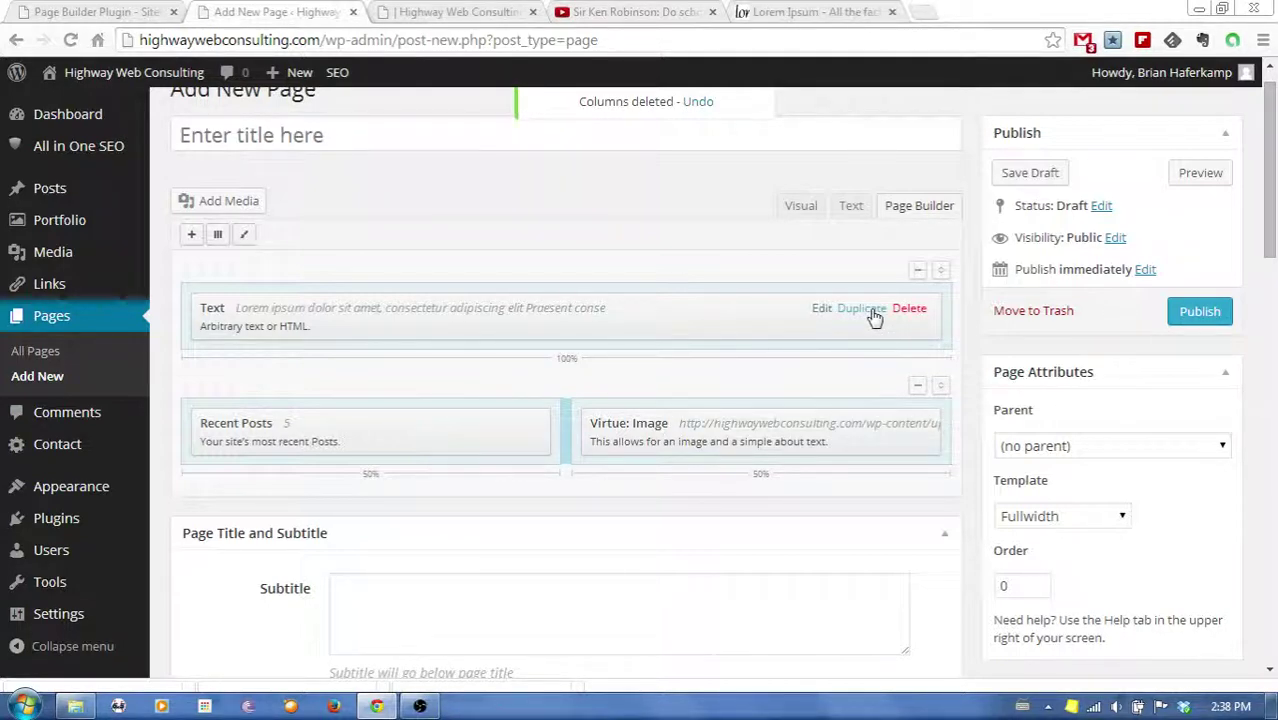
{"action": "left_click", "coordinate": [819, 311]}
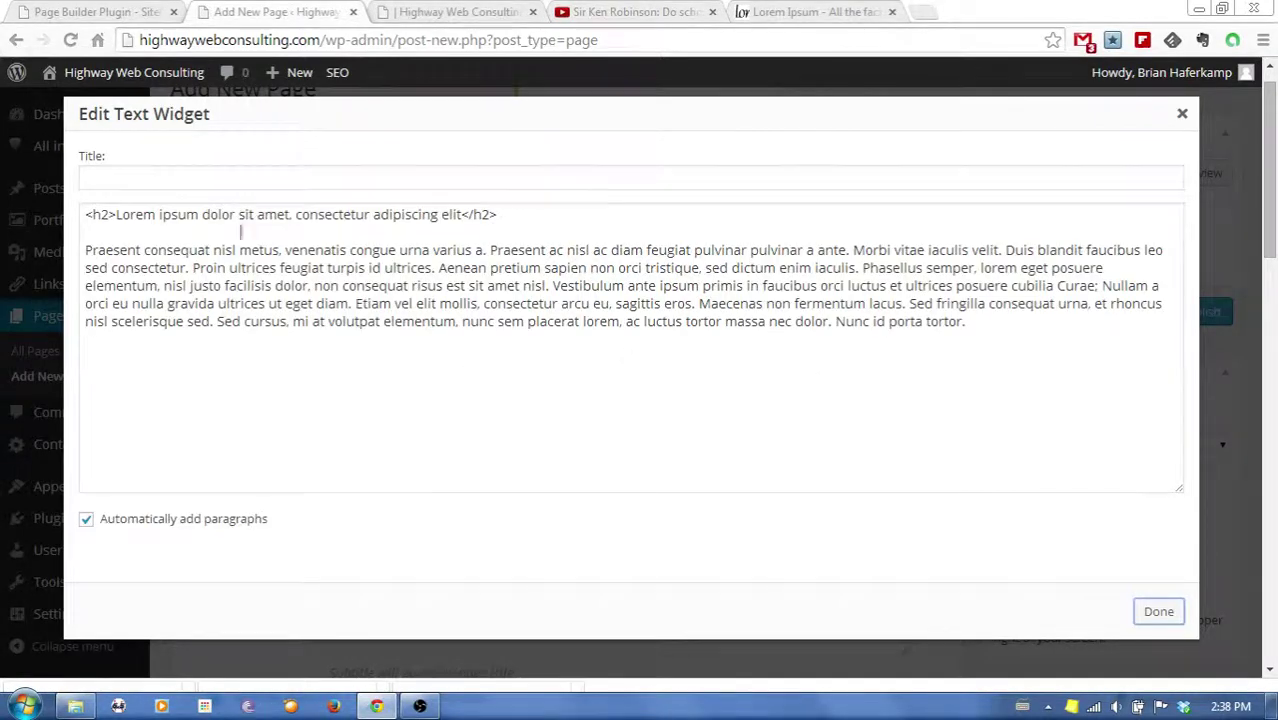
{"action": "left_click", "coordinate": [1182, 115]}
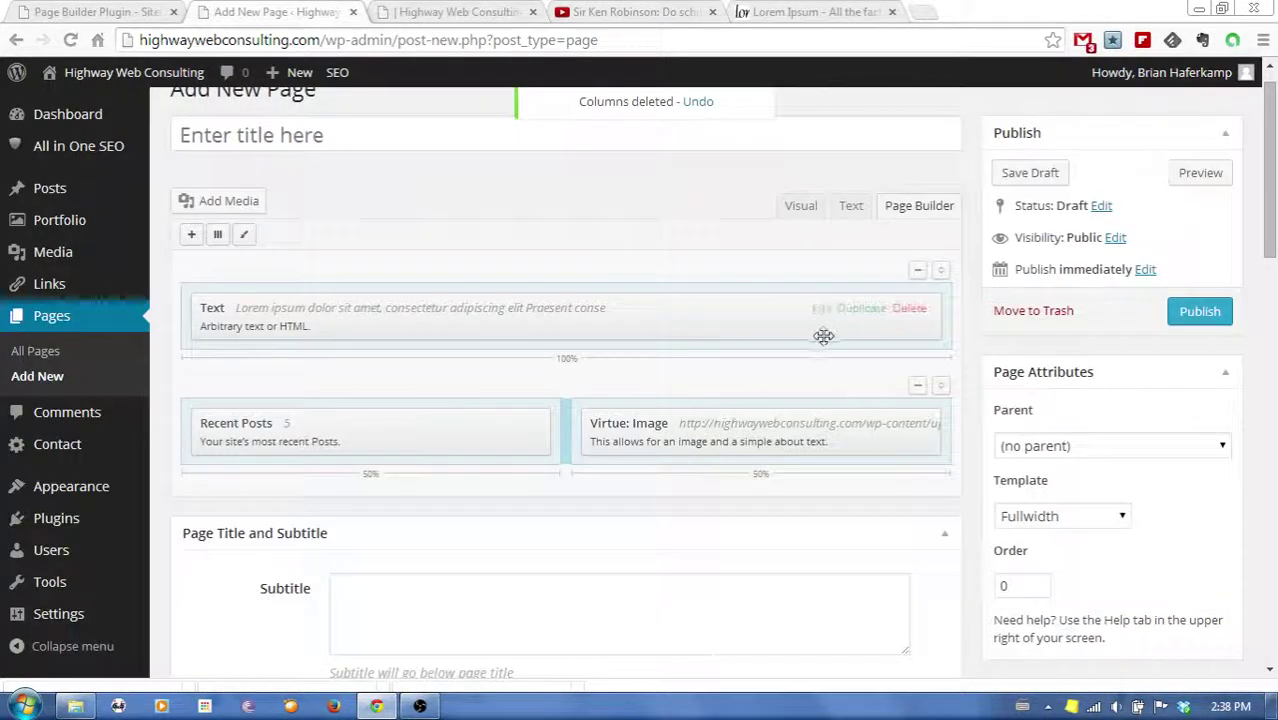
Duplicate the Text widget within the full-width row and preview the page with both text blocks
{"action": "left_click", "coordinate": [866, 314]}
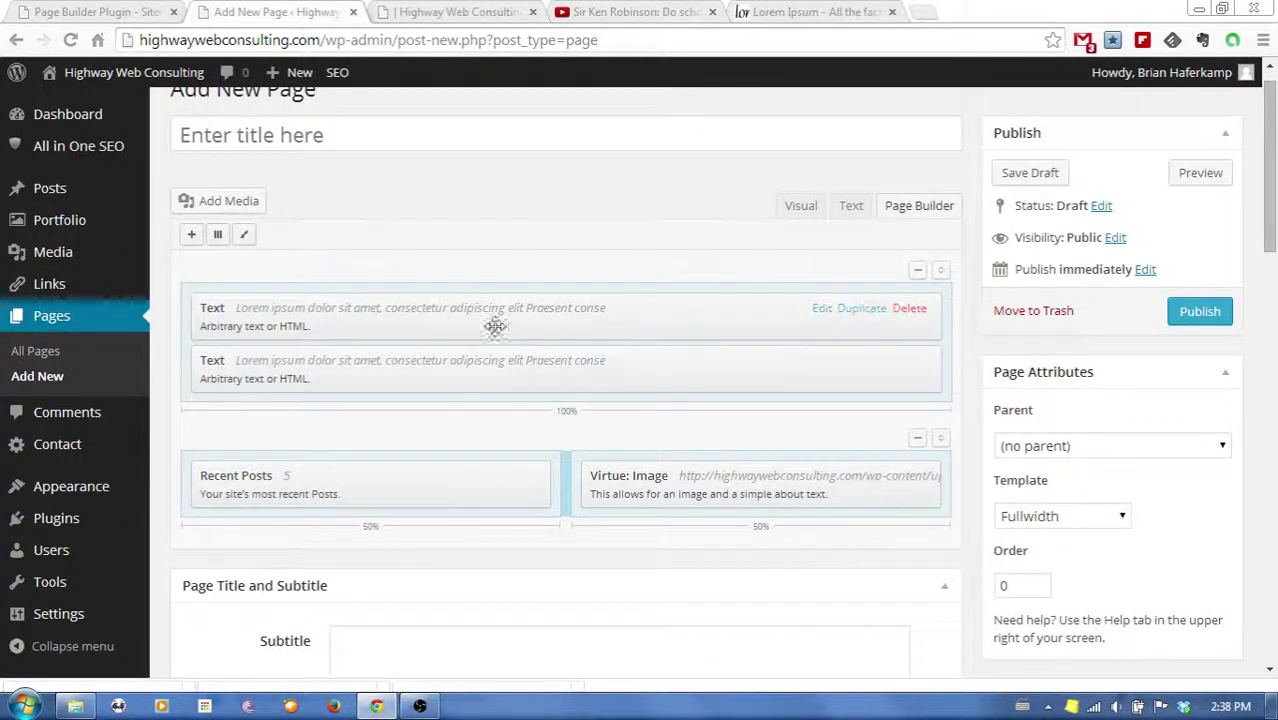
{"action": "mouse_move", "coordinate": [548, 372]}
{"action": "left_mouse_down"}
{"action": "mouse_move", "coordinate": [550, 417]}
{"action": "mouse_move", "coordinate": [549, 378]}
{"action": "left_mouse_up"}
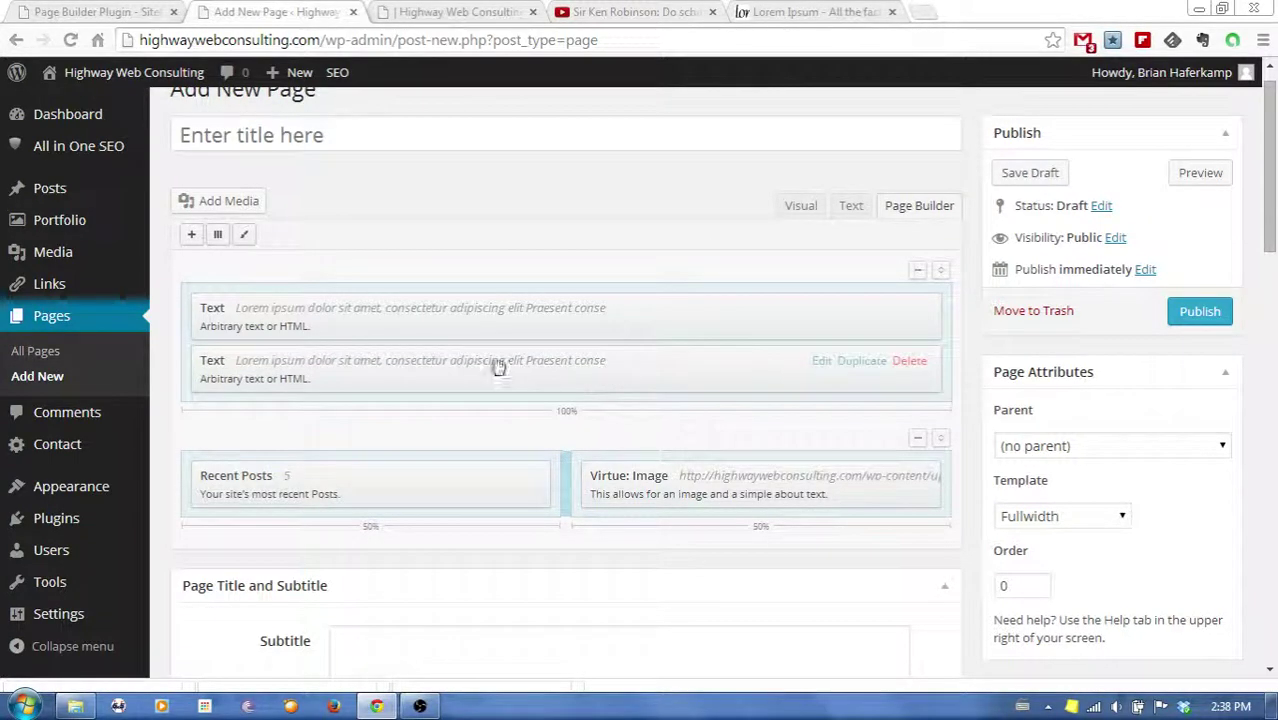
{"action": "left_click", "coordinate": [1200, 173]}
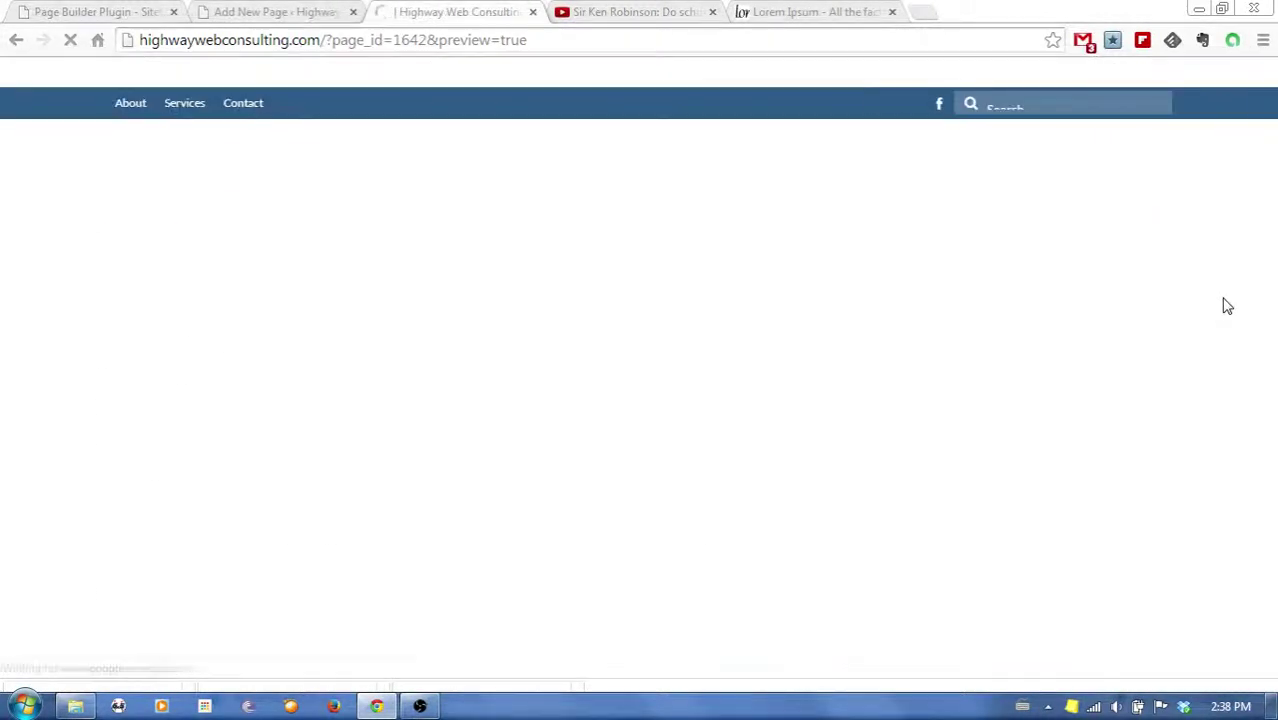
{"action": "scroll", "coordinate": [1227, 306], "scroll_direction": "down", "scroll_amount": 1}
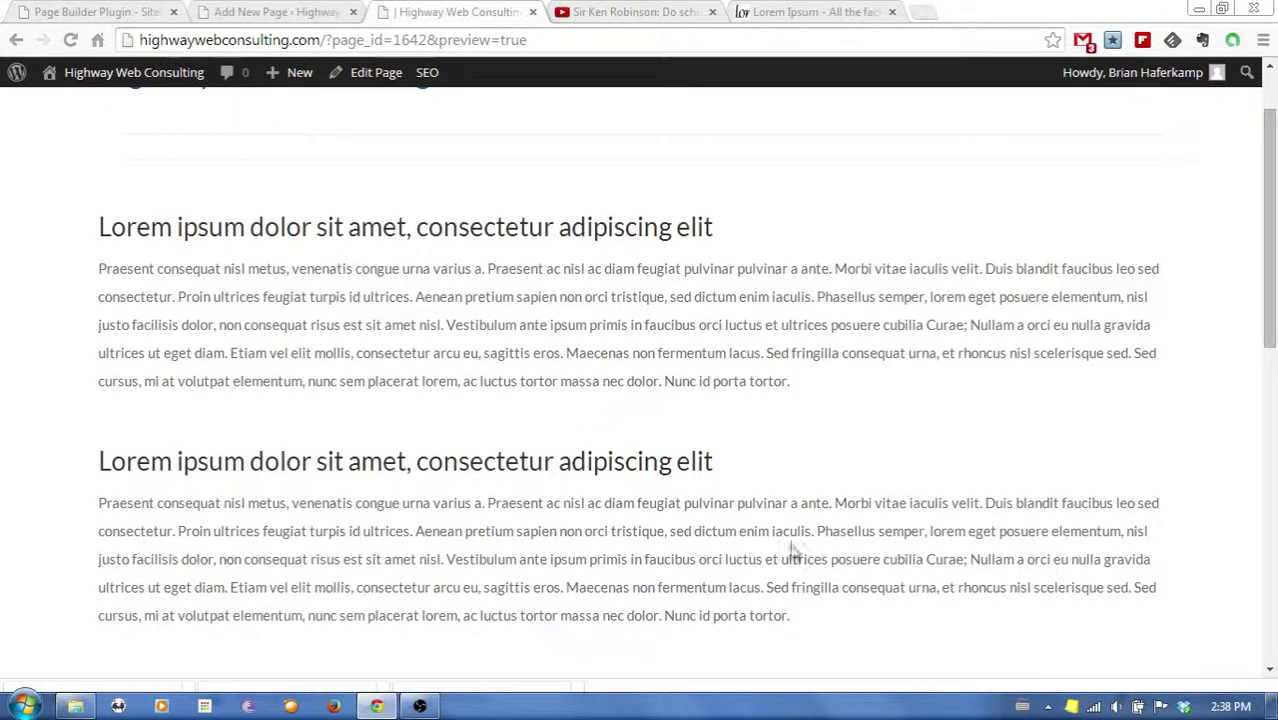
{"action": "scroll", "coordinate": [1035, 465], "scroll_direction": "down", "scroll_amount": 3}
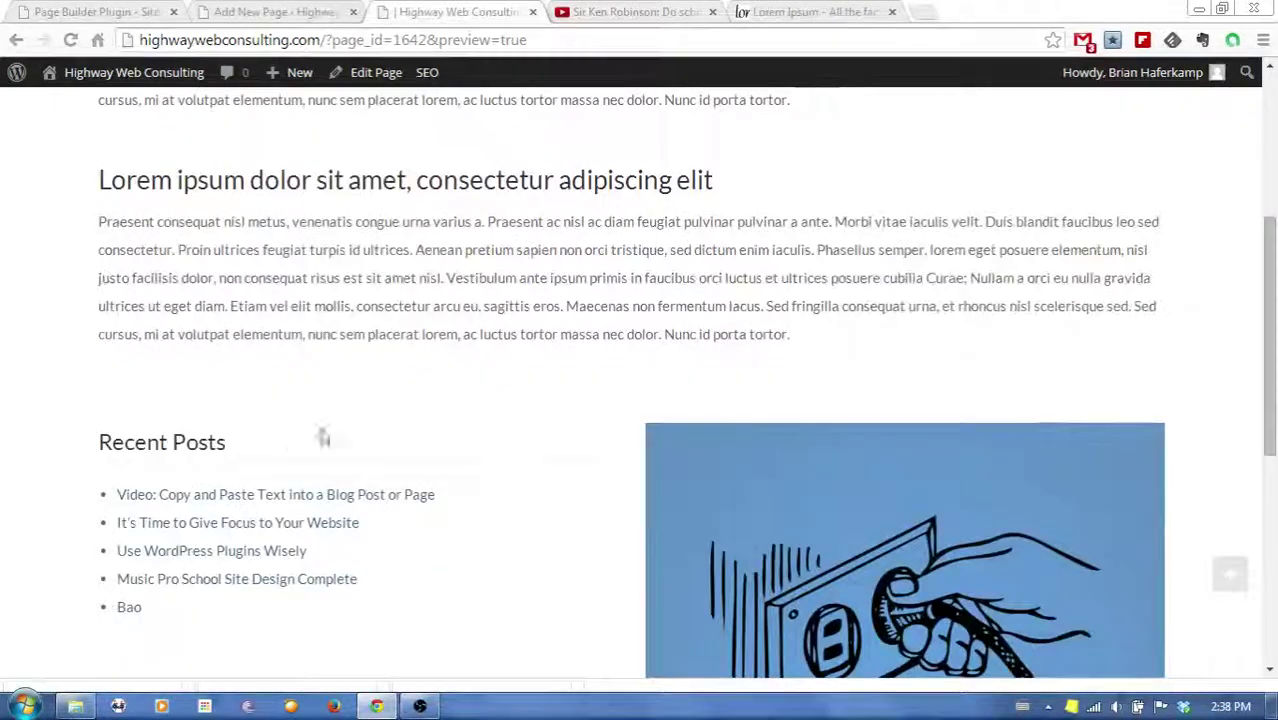
Replace the Recent Posts widget in the two-column row with the second Text widget from the full-width row
{"action": "left_click", "coordinate": [324, 18]}
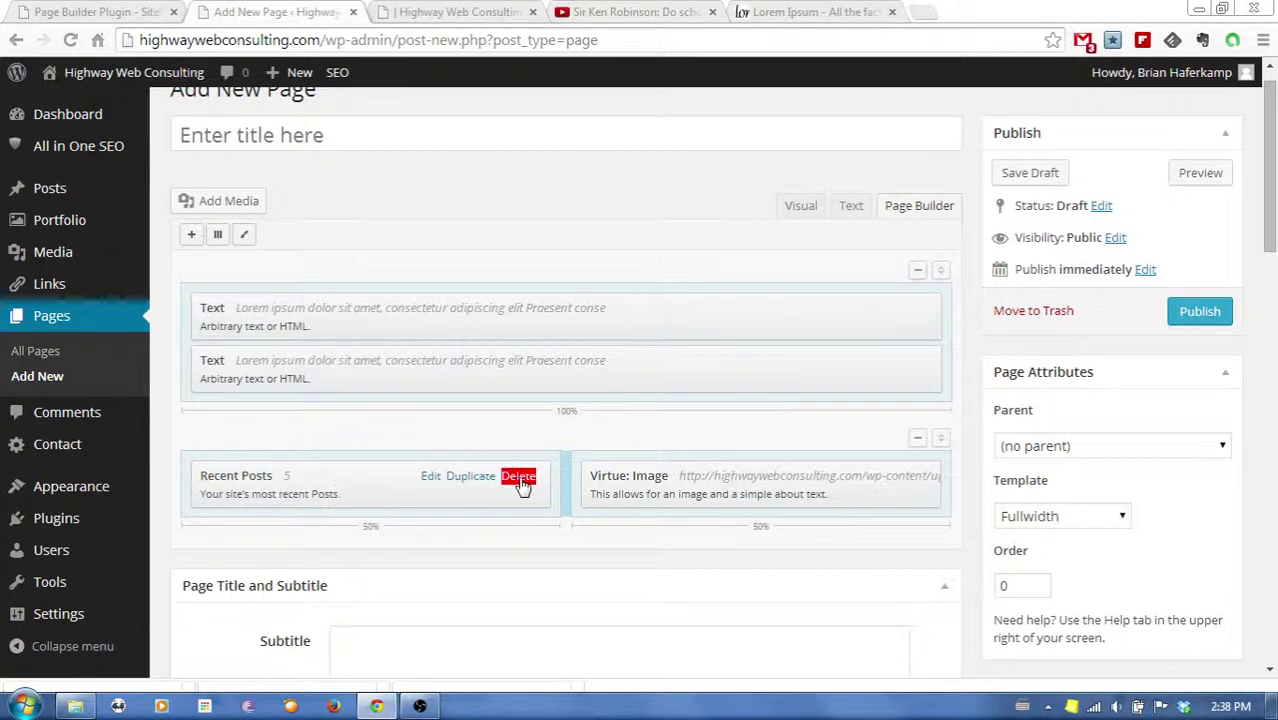
{"action": "left_click", "coordinate": [518, 477]}
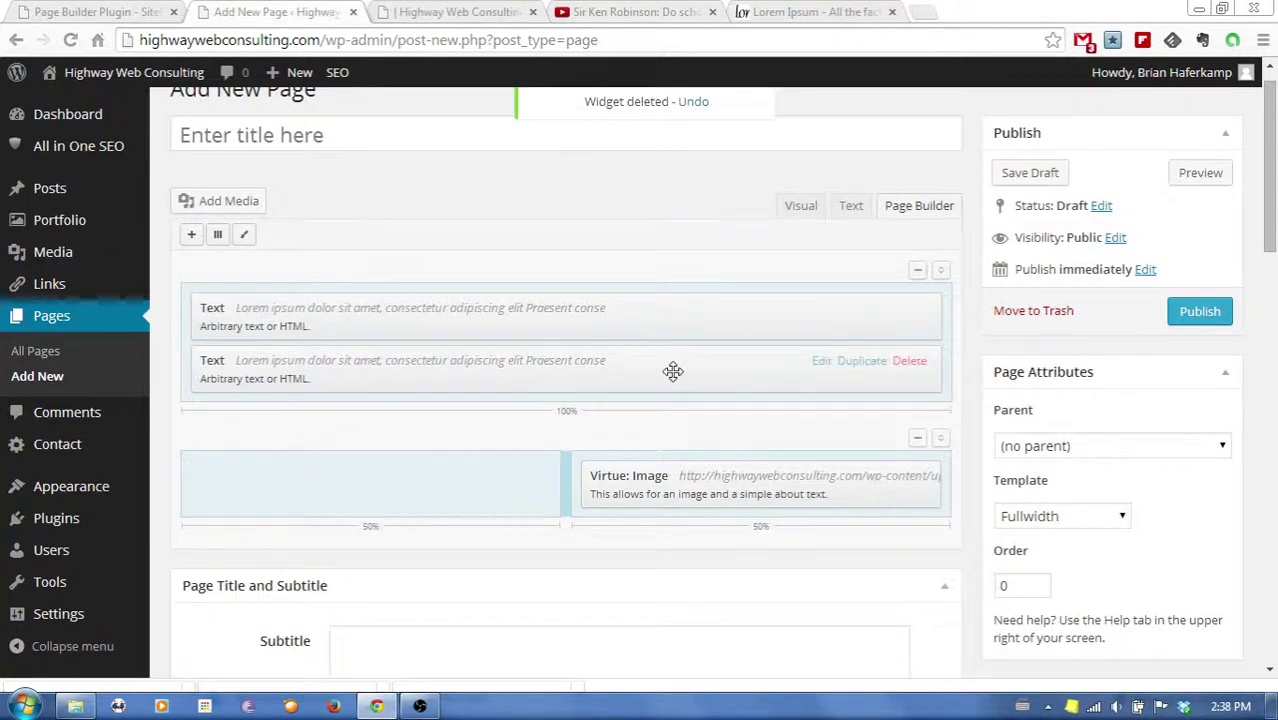
{"action": "left_click_drag", "start_coordinate": [673, 371], "coordinate": [530, 492]}
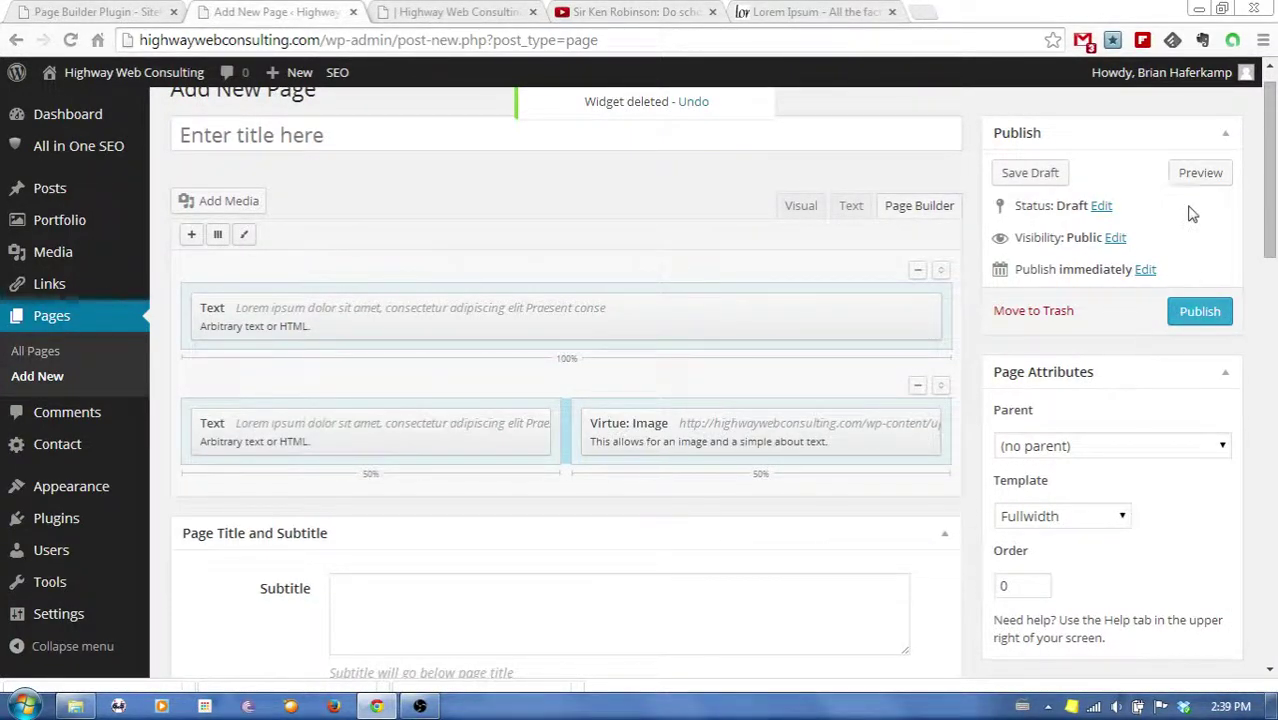
Preview the page and check the text block placed beside the image in the two-column row
{"action": "left_click", "coordinate": [1200, 172]}
{"action": "left_click", "coordinate": [398, 22]}
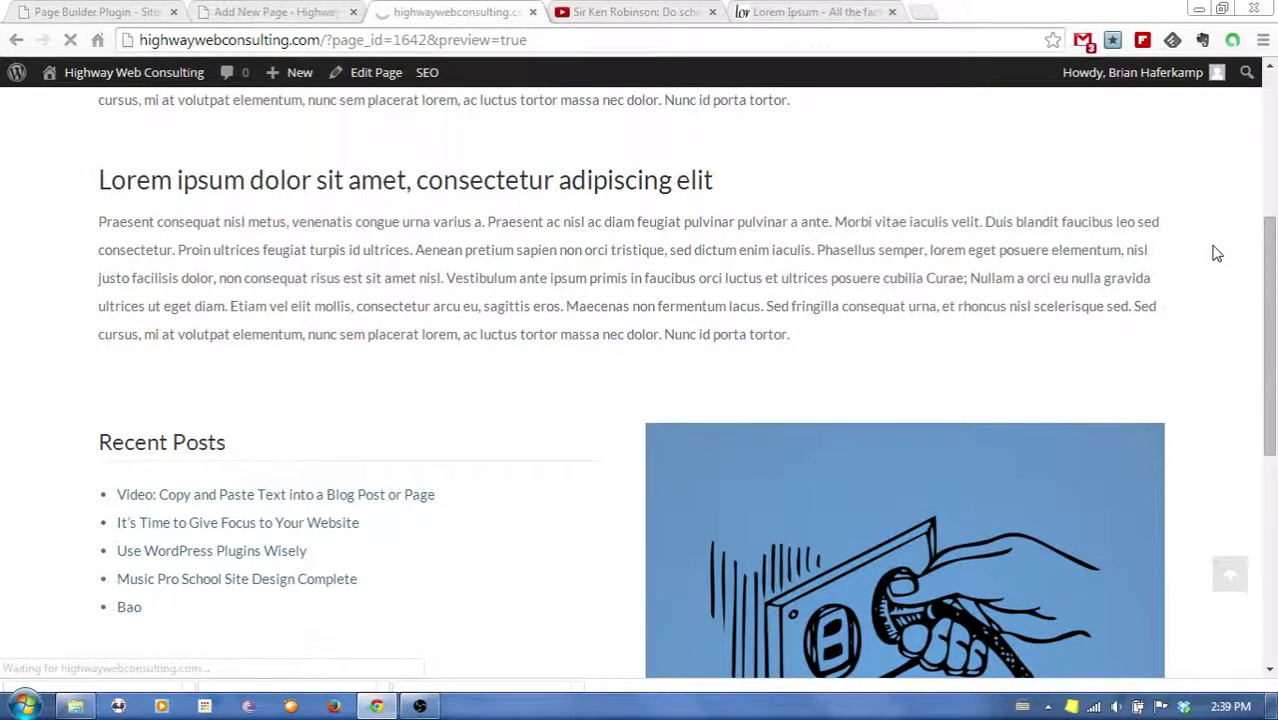
{"action": "scroll", "coordinate": [1214, 270], "scroll_direction": "down", "scroll_amount": 3}
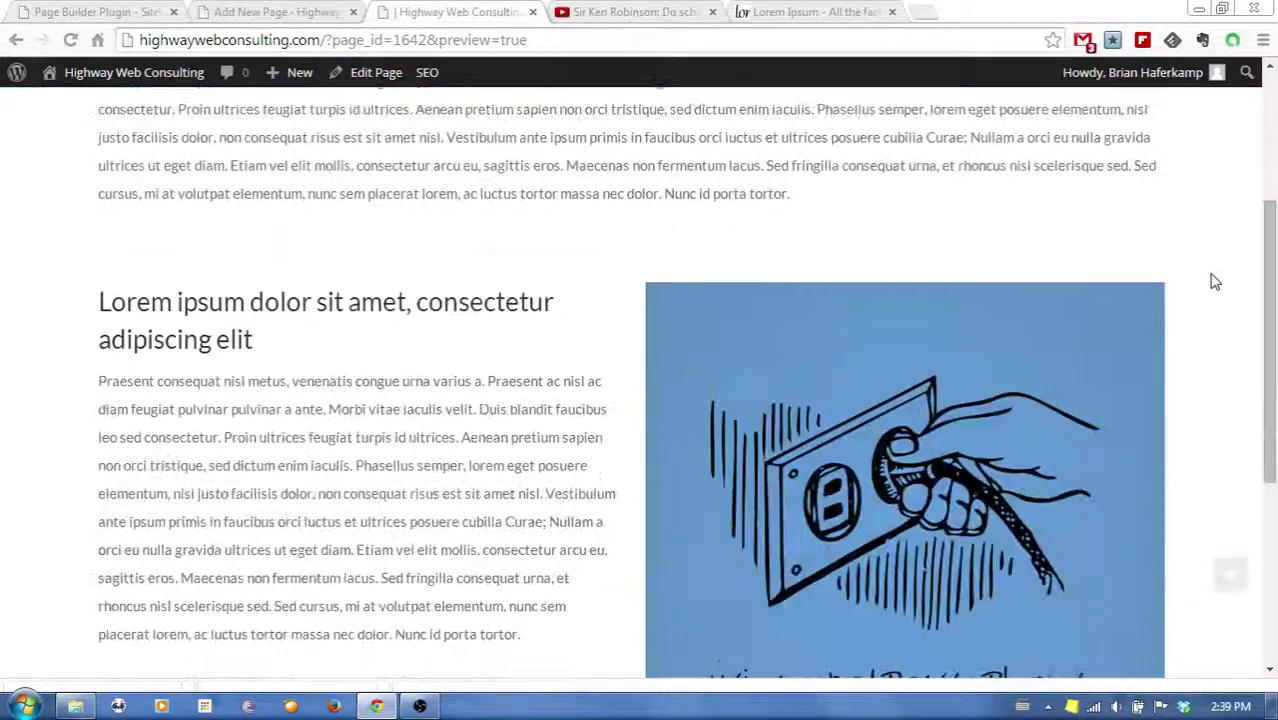
{"action": "scroll", "coordinate": [1214, 281], "scroll_direction": "down", "scroll_amount": 2}
{"action": "scroll", "coordinate": [1214, 281], "scroll_direction": "up", "scroll_amount": 4}
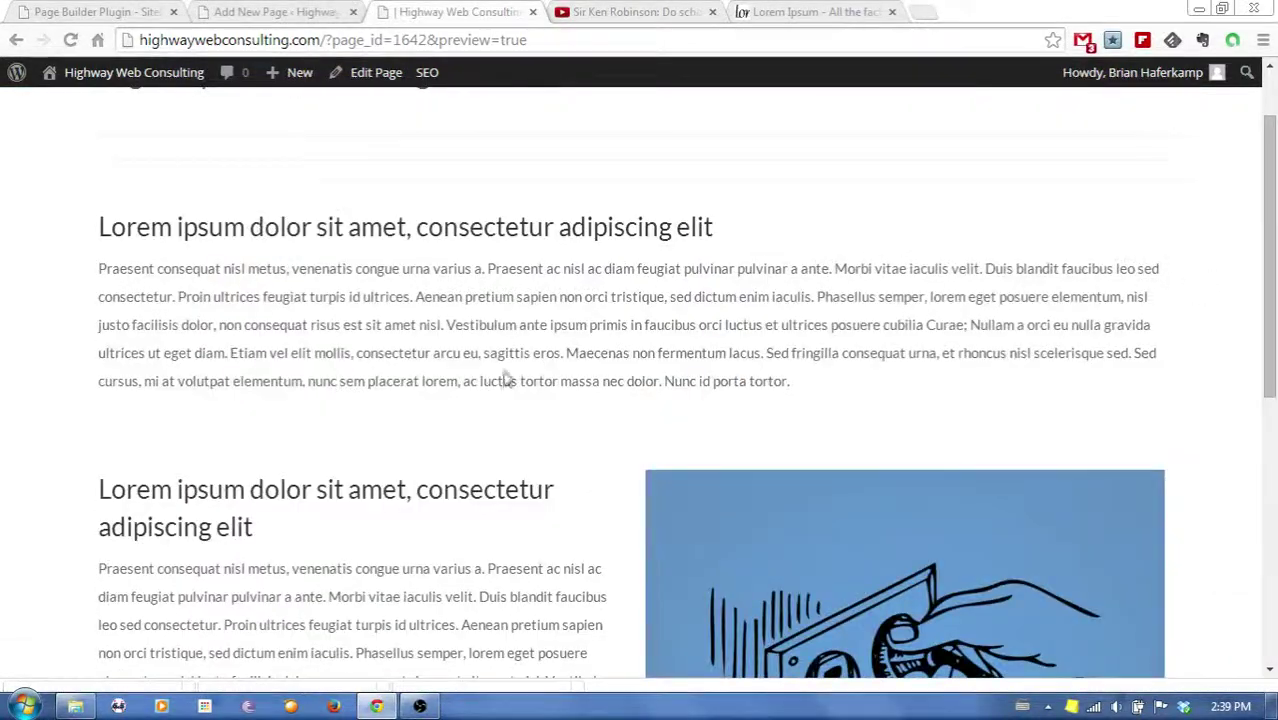
{"action": "scroll", "coordinate": [1190, 360], "scroll_direction": "down", "scroll_amount": 4}
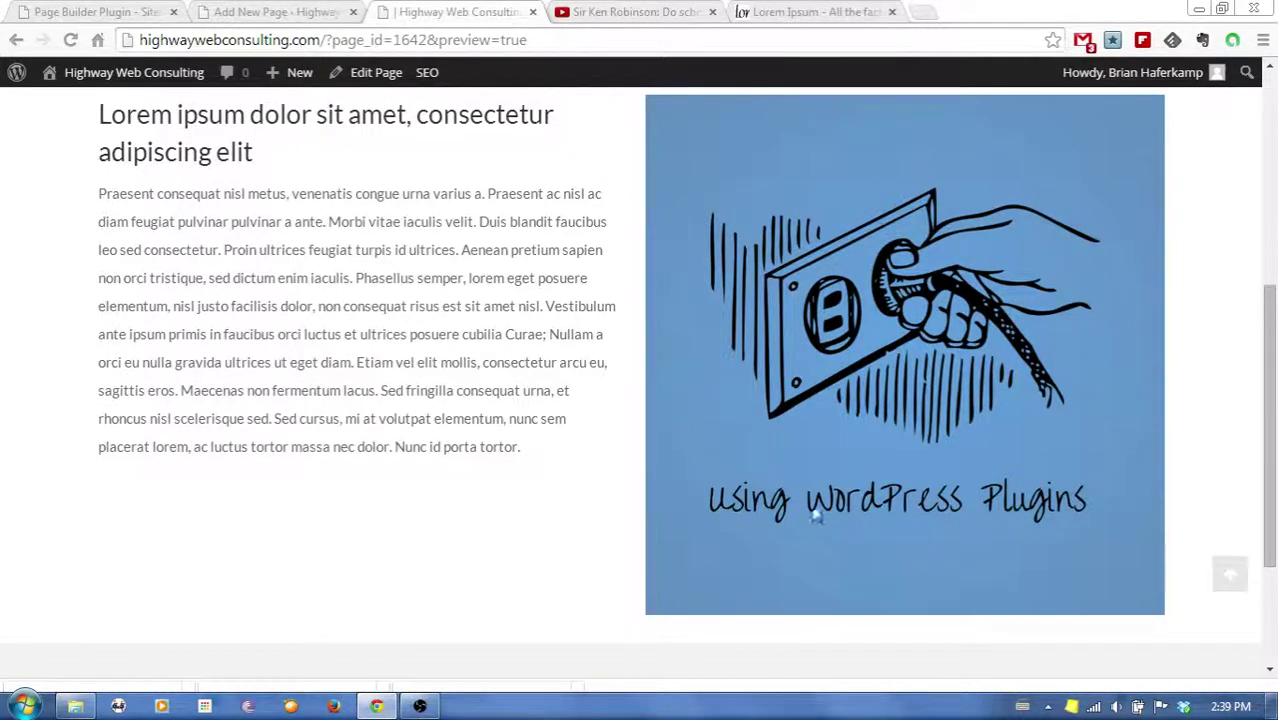
Duplicate both the Text widget and the Virtue: Image widget in the two-column row until each column holds three
{"action": "left_click", "coordinate": [305, 12]}
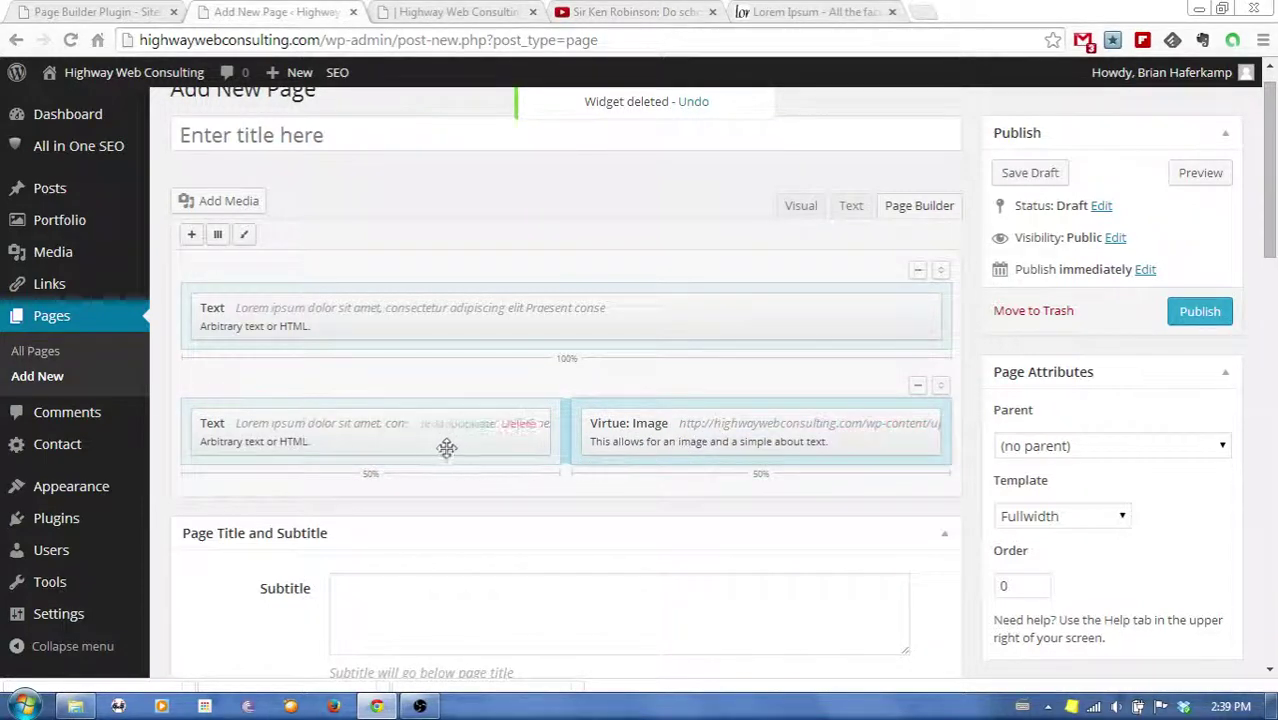
{"action": "left_click", "coordinate": [468, 423]}
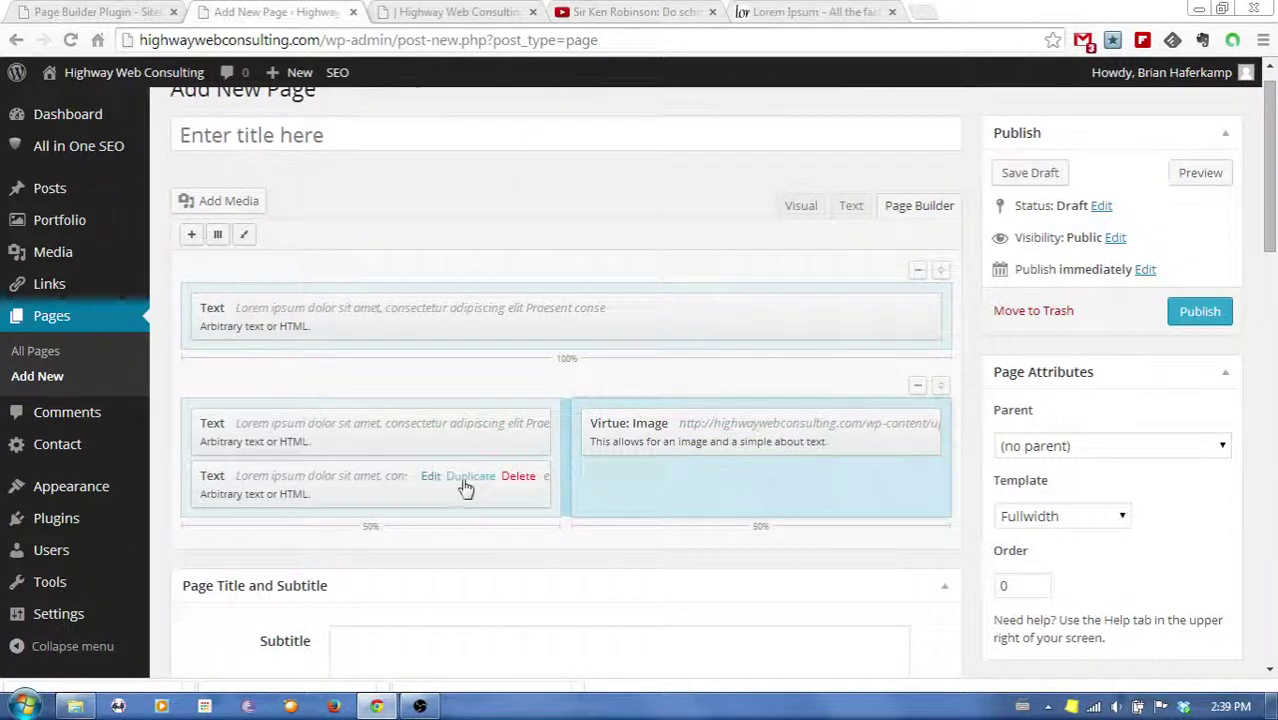
{"action": "left_click", "coordinate": [466, 477]}
{"action": "left_click", "coordinate": [858, 424]}
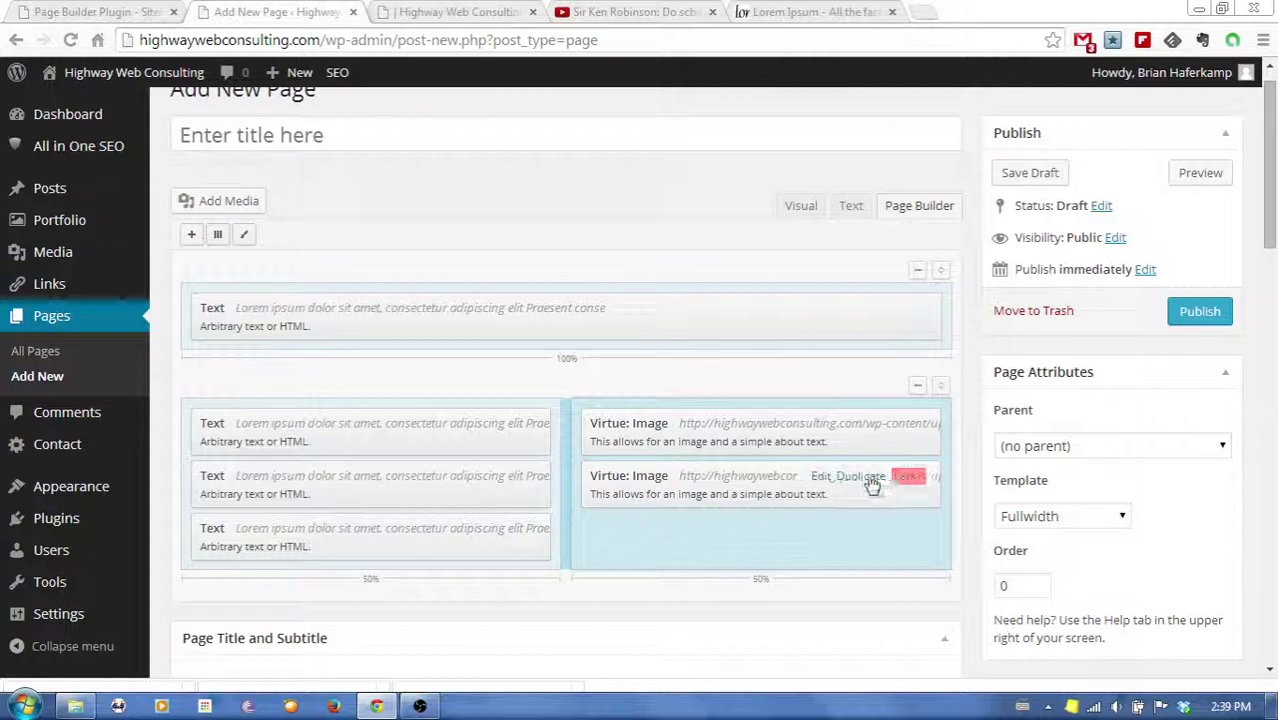
{"action": "left_click", "coordinate": [866, 480]}
Preview the page and check the stacked text and image copies in the two columns
{"action": "left_click", "coordinate": [1199, 172]}
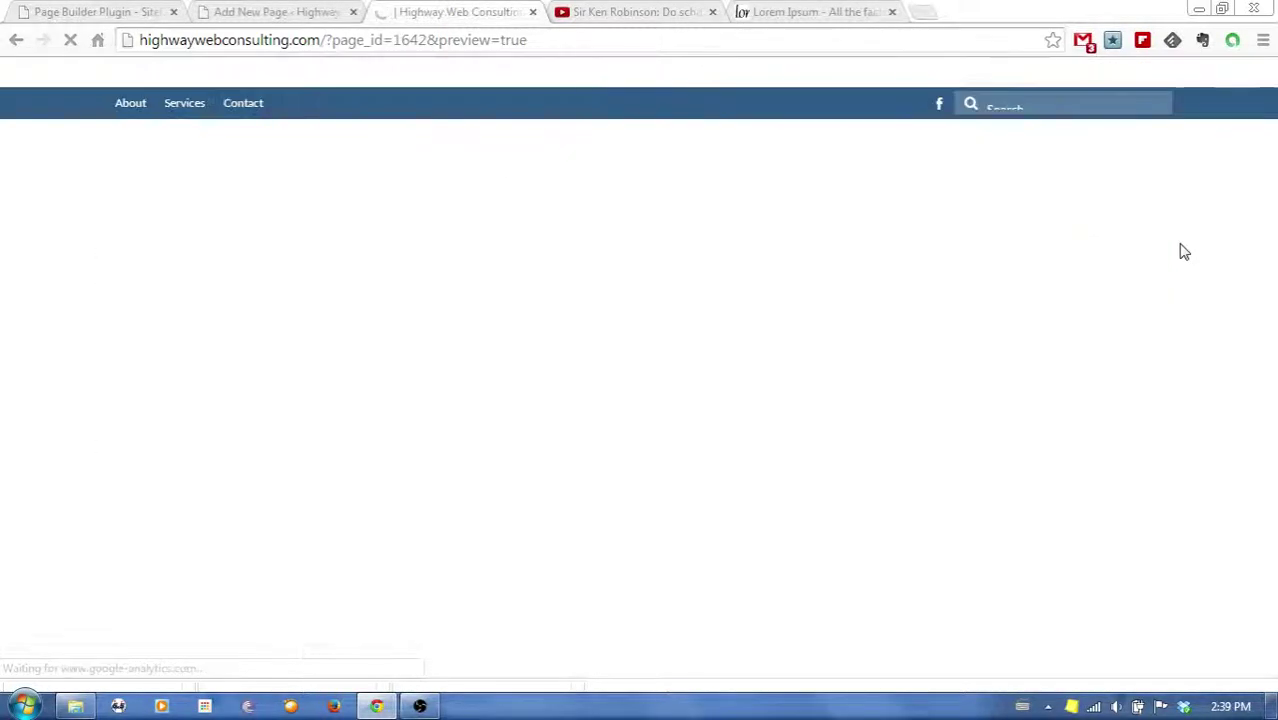
{"action": "scroll", "coordinate": [1210, 294], "scroll_direction": "down", "scroll_amount": 15}
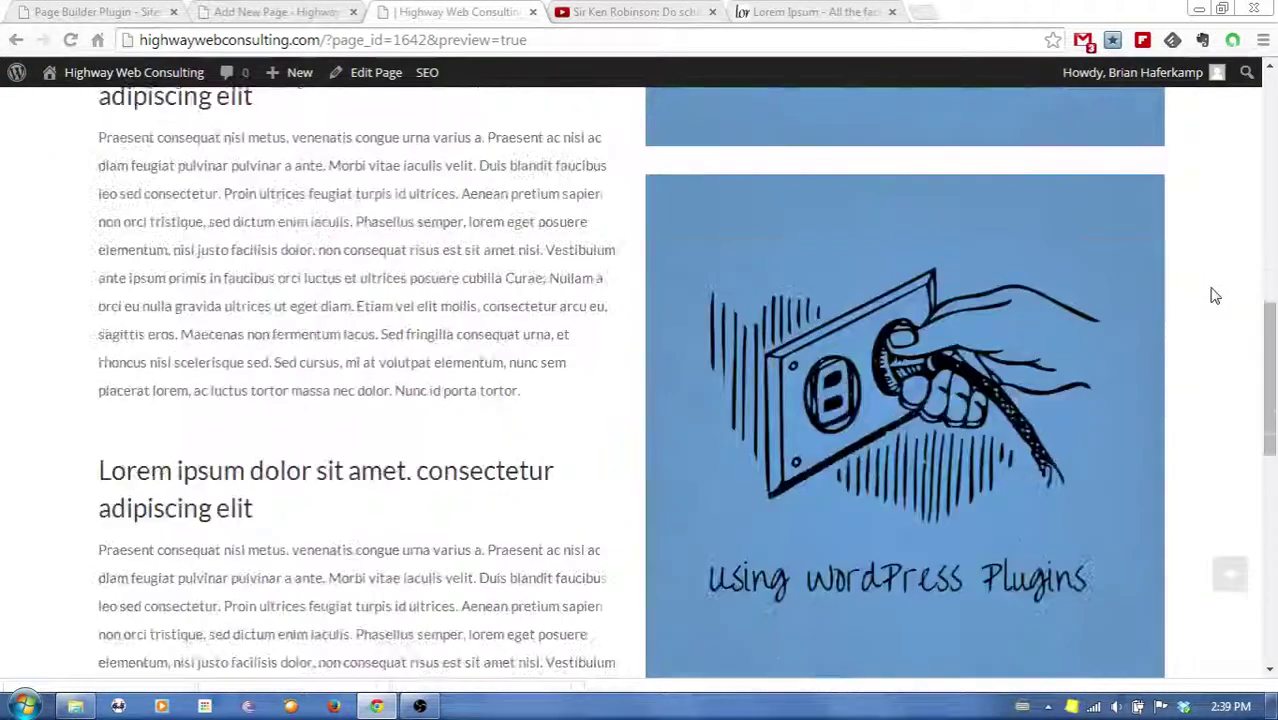
{"action": "scroll", "coordinate": [1213, 292], "scroll_direction": "down", "scroll_amount": 2}
{"action": "scroll", "coordinate": [1213, 292], "scroll_direction": "up", "scroll_amount": 10}
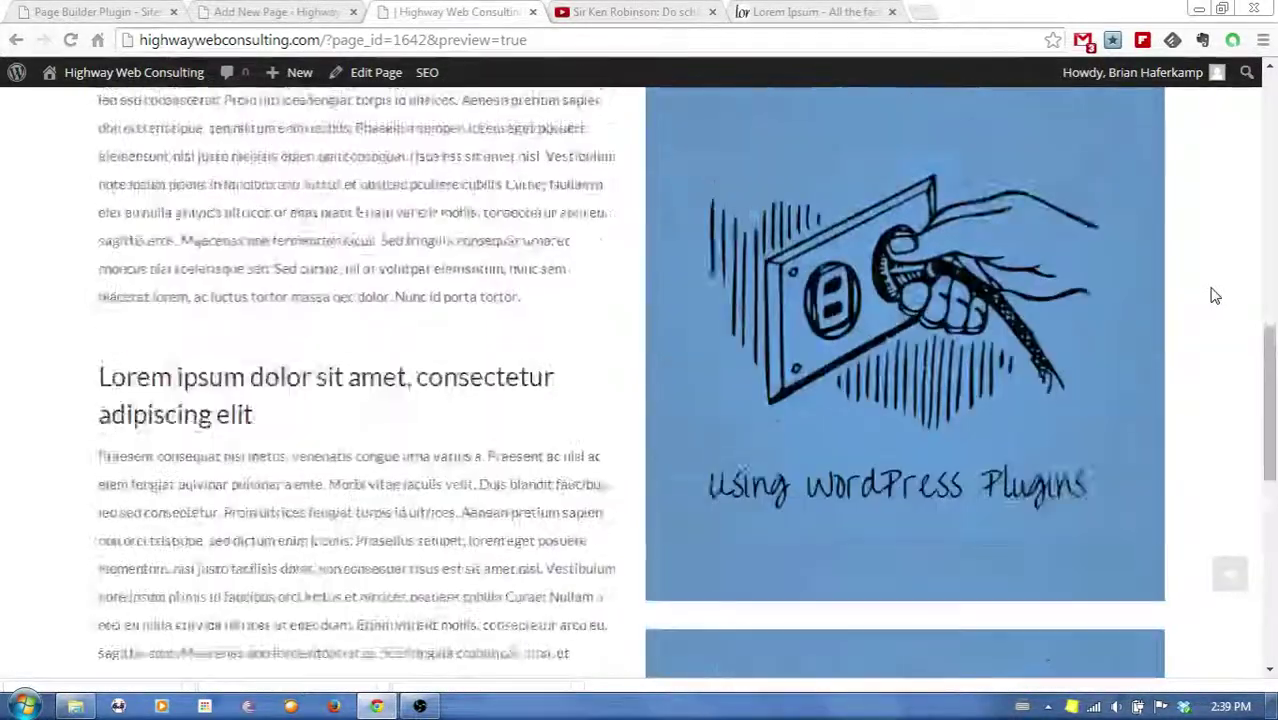
Delete the two extra image widgets and the two extra text widgets from the two-column row
{"action": "left_click", "coordinate": [314, 18]}
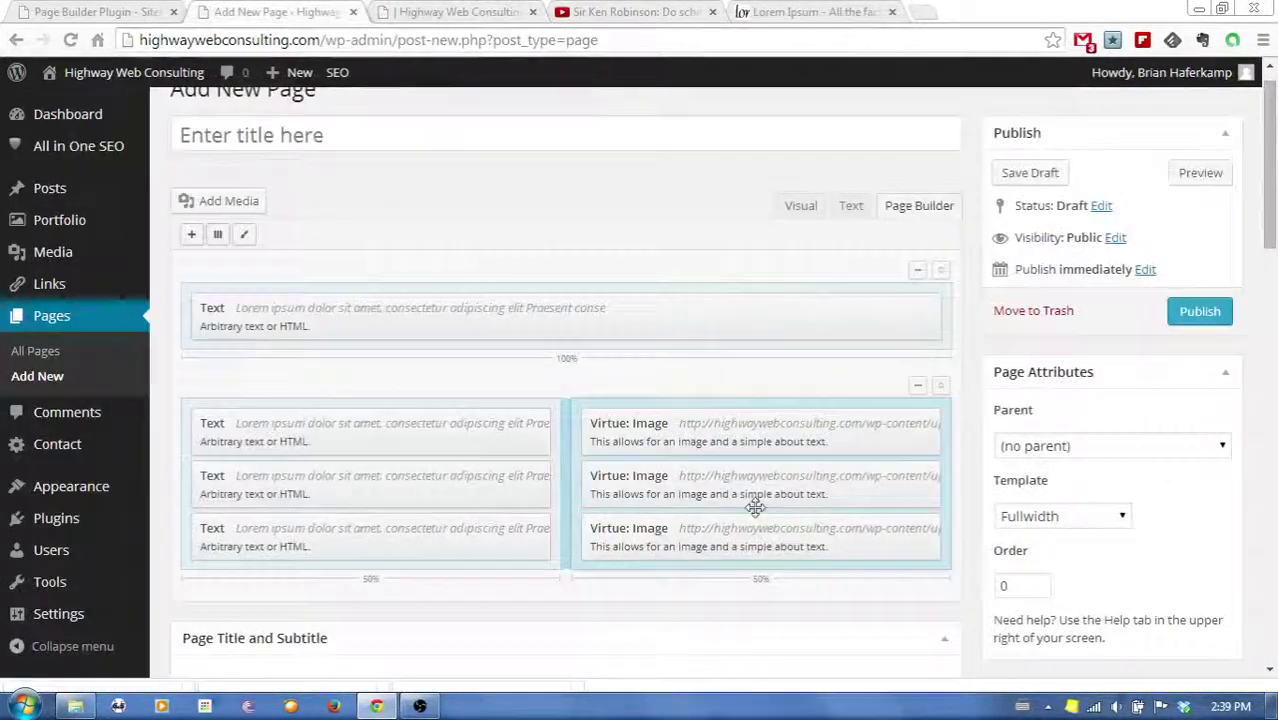
{"action": "left_click", "coordinate": [910, 479]}
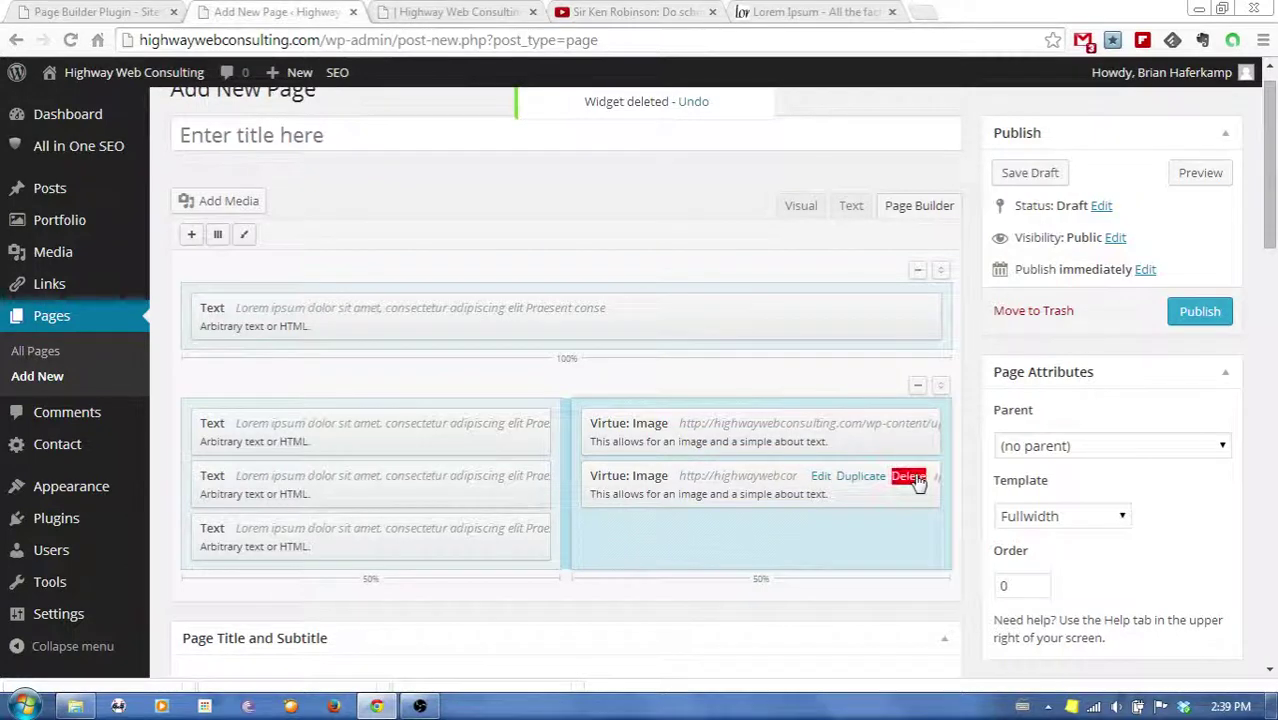
{"action": "left_click", "coordinate": [913, 479]}
{"action": "left_click", "coordinate": [518, 478]}
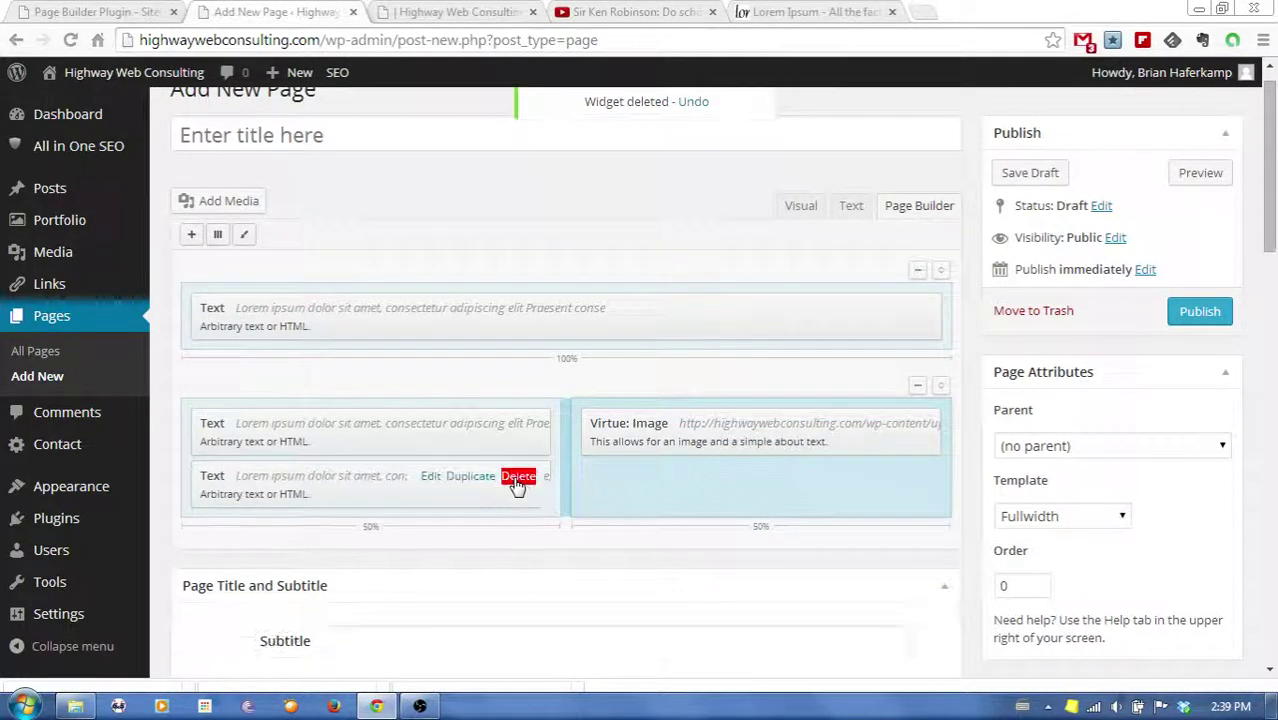
{"action": "left_click", "coordinate": [517, 478]}
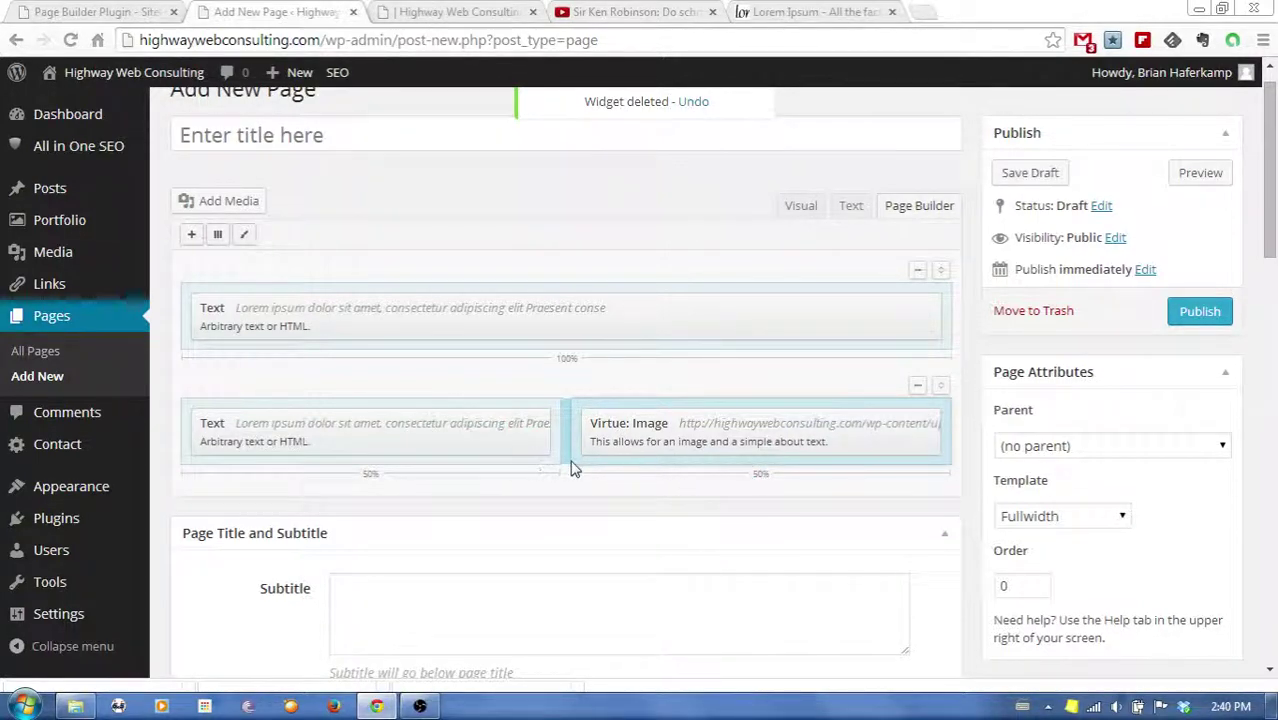
Resize the two-column row to 67% for the text and 33% for the image, and preview the page
{"action": "left_click_drag", "start_coordinate": [563, 432], "coordinate": [692, 438]}
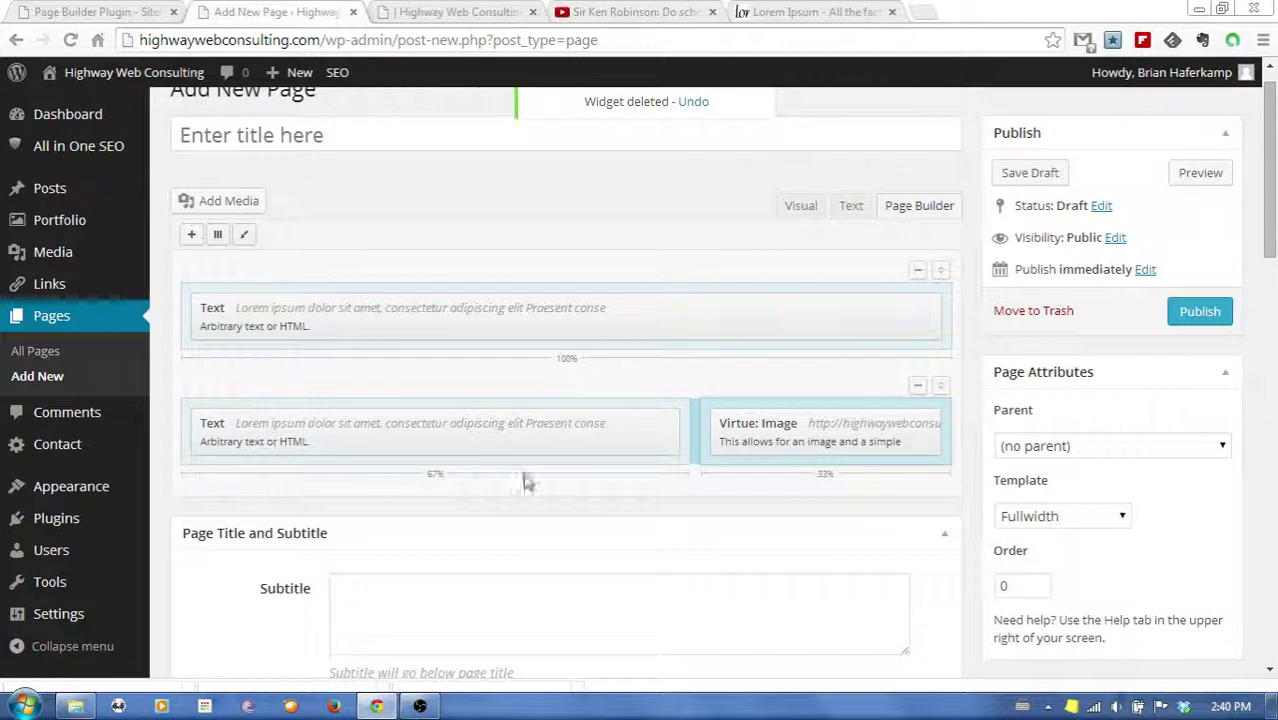
{"action": "left_click", "coordinate": [427, 10]}
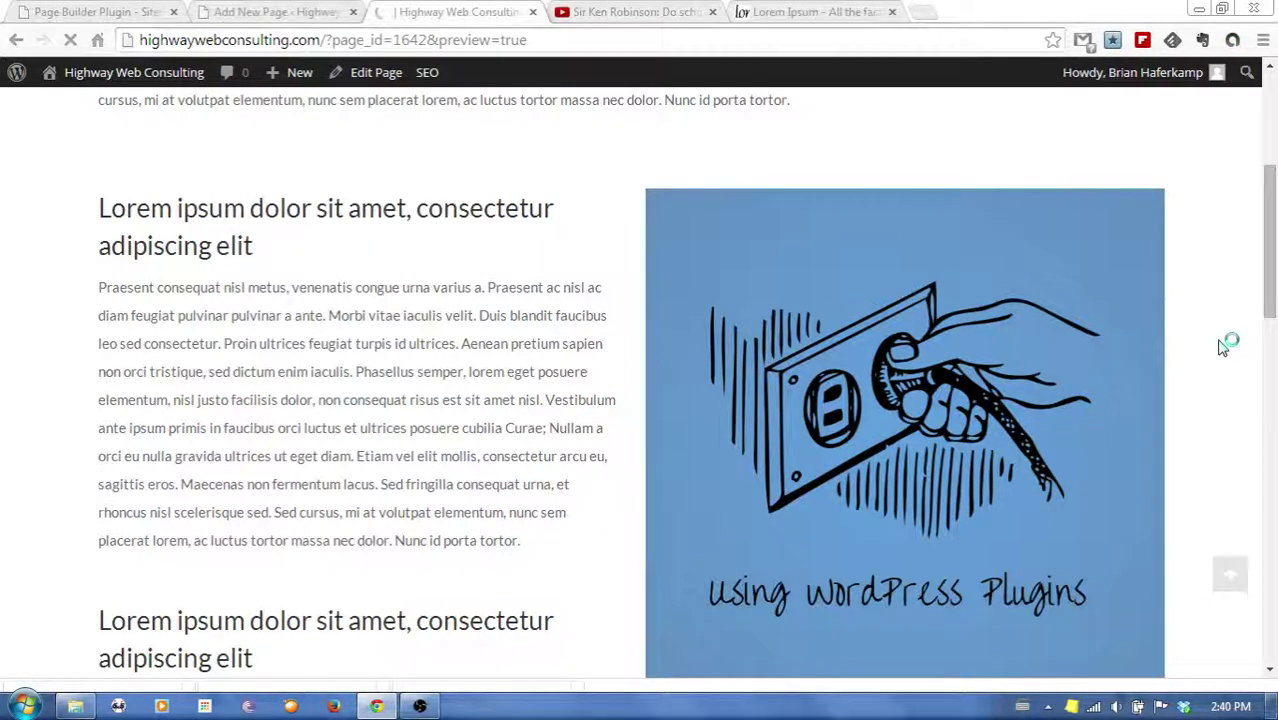
{"action": "scroll", "coordinate": [1220, 318], "scroll_direction": "down", "scroll_amount": 4}
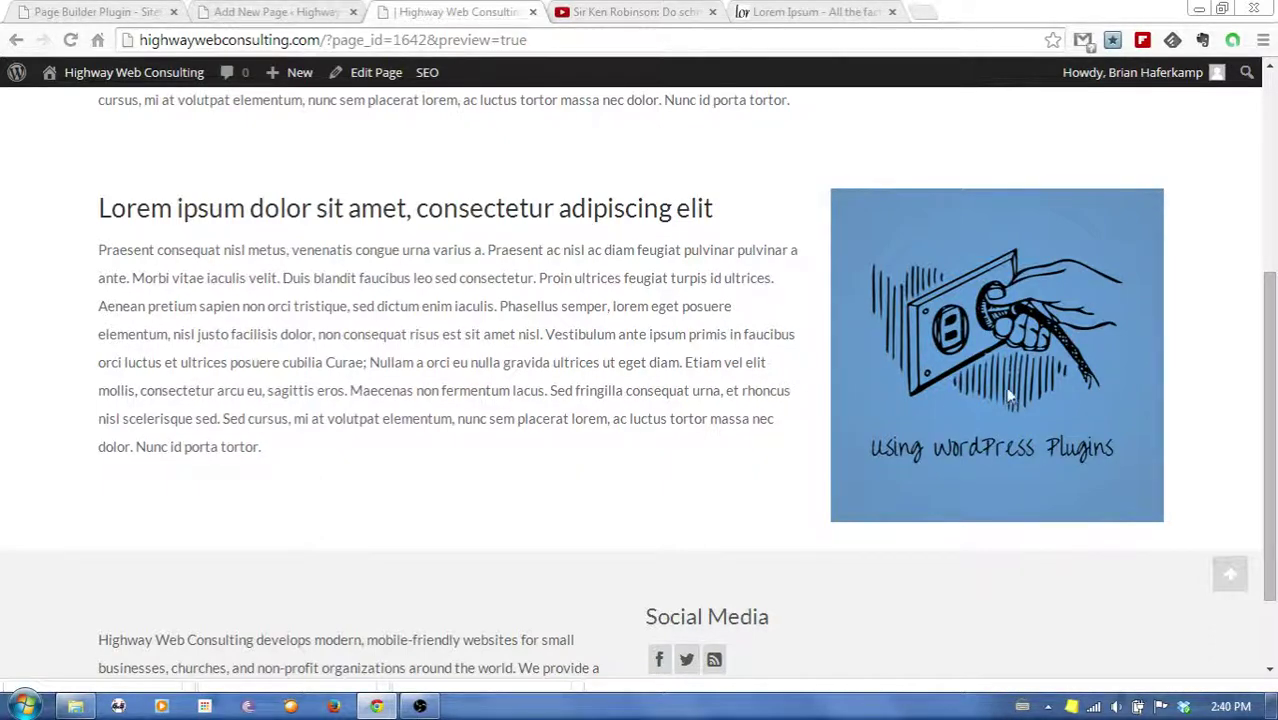
{"action": "scroll", "coordinate": [1200, 397], "scroll_direction": "up", "scroll_amount": 2}
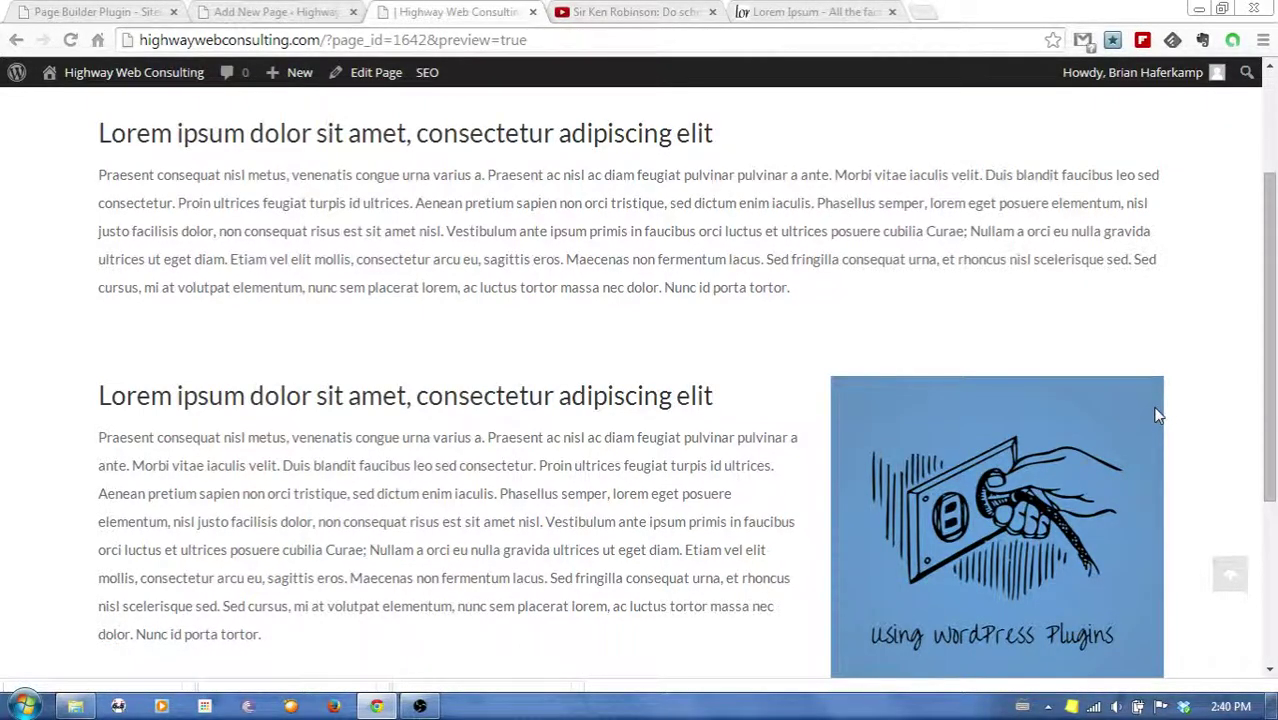
{"action": "scroll", "coordinate": [1194, 395], "scroll_direction": "up", "scroll_amount": 2}
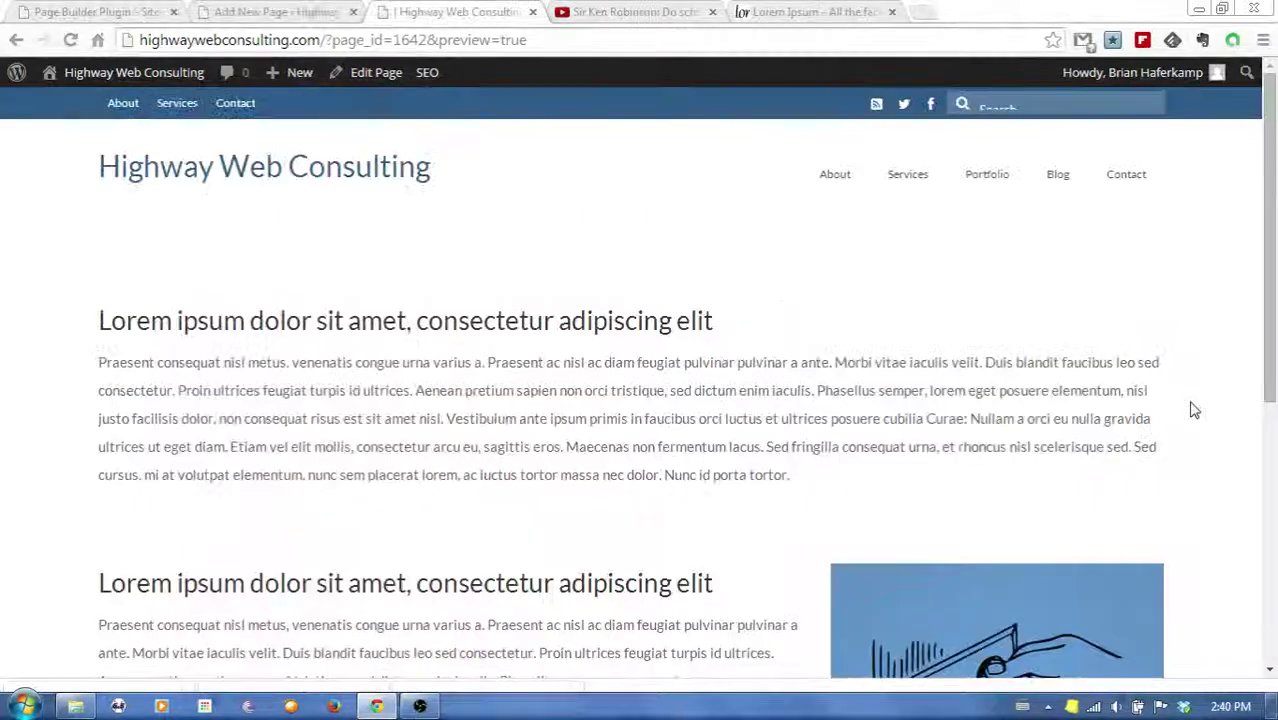
{"action": "scroll", "coordinate": [1192, 395], "scroll_direction": "down", "scroll_amount": 5}
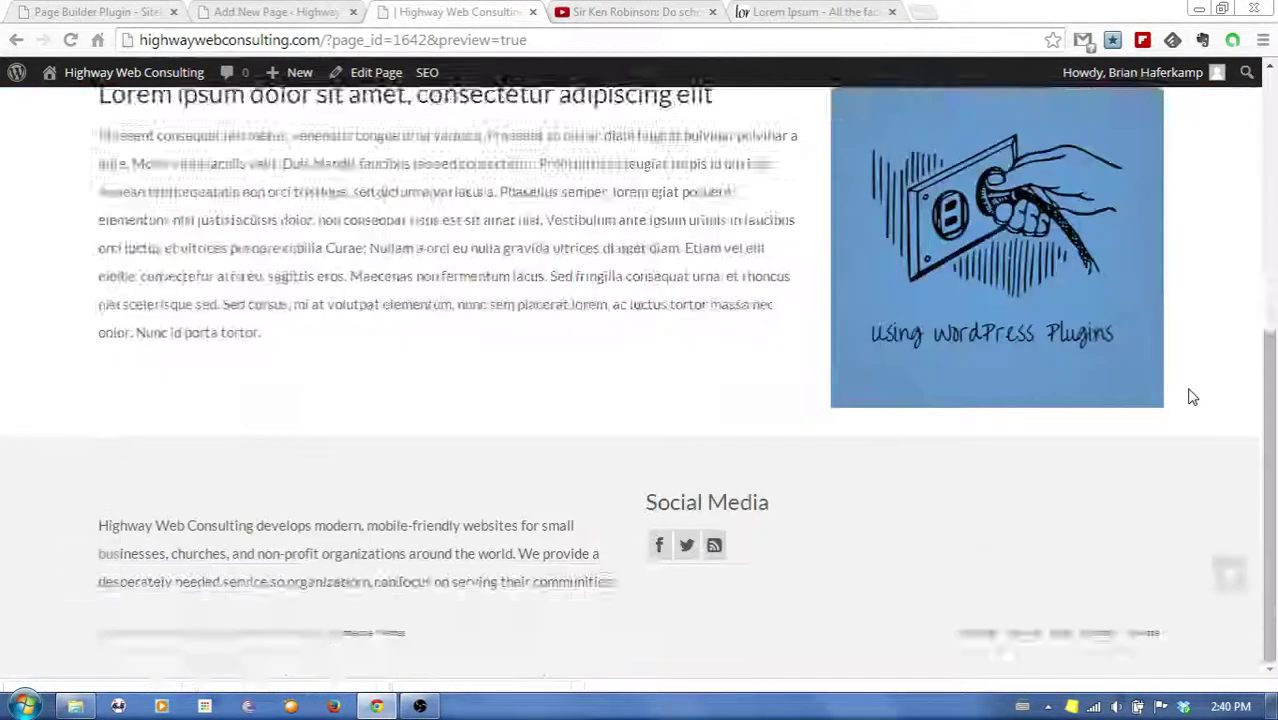
Take the browser window out of full screen size and narrow it in stages to examine how the previewed text and image row adapts
{"action": "scroll", "coordinate": [1190, 394], "scroll_direction": "up", "scroll_amount": 5}
{"action": "left_click", "coordinate": [1224, 10]}
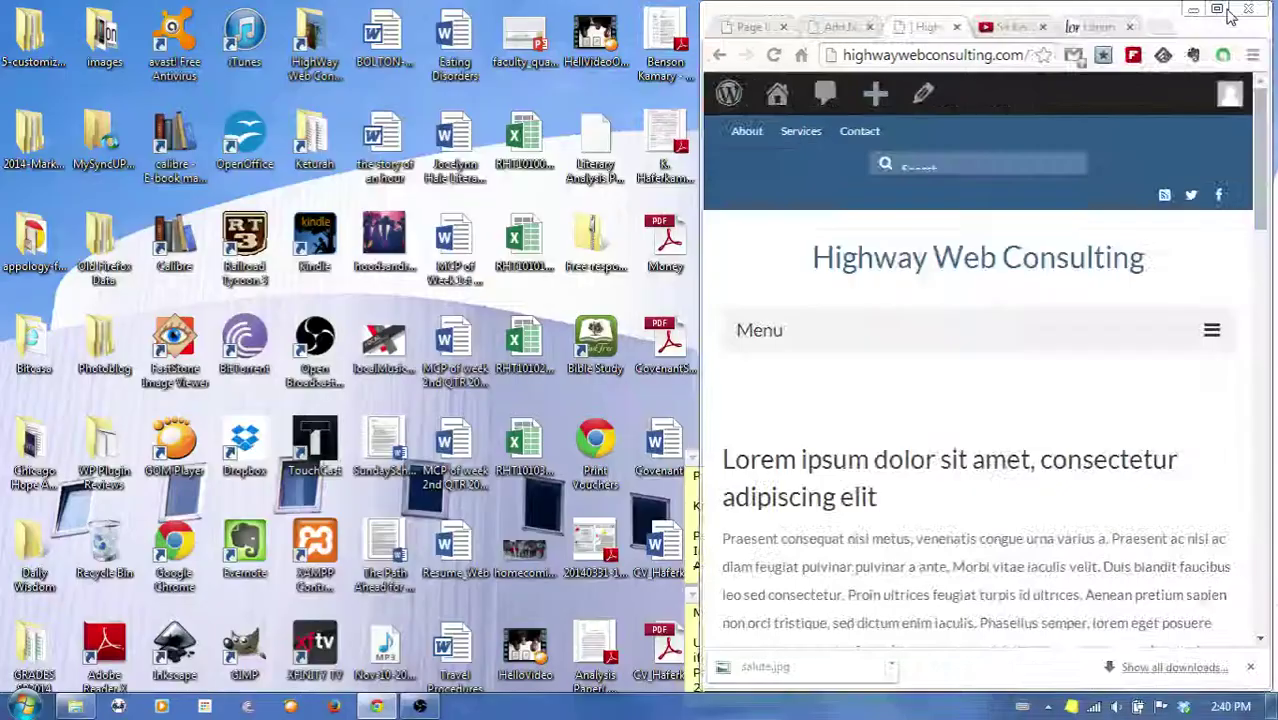
{"action": "left_click_drag", "start_coordinate": [701, 389], "coordinate": [29, 393]}
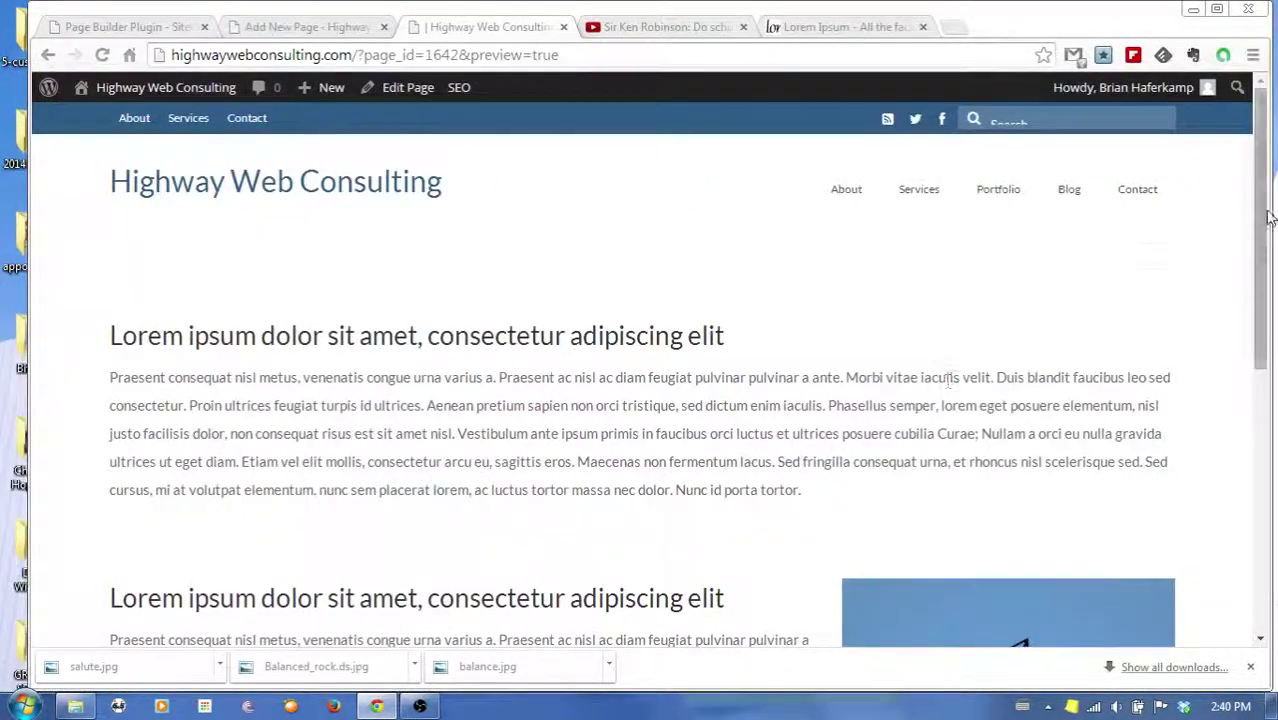
{"action": "scroll", "coordinate": [1235, 313], "scroll_direction": "down", "scroll_amount": 5}
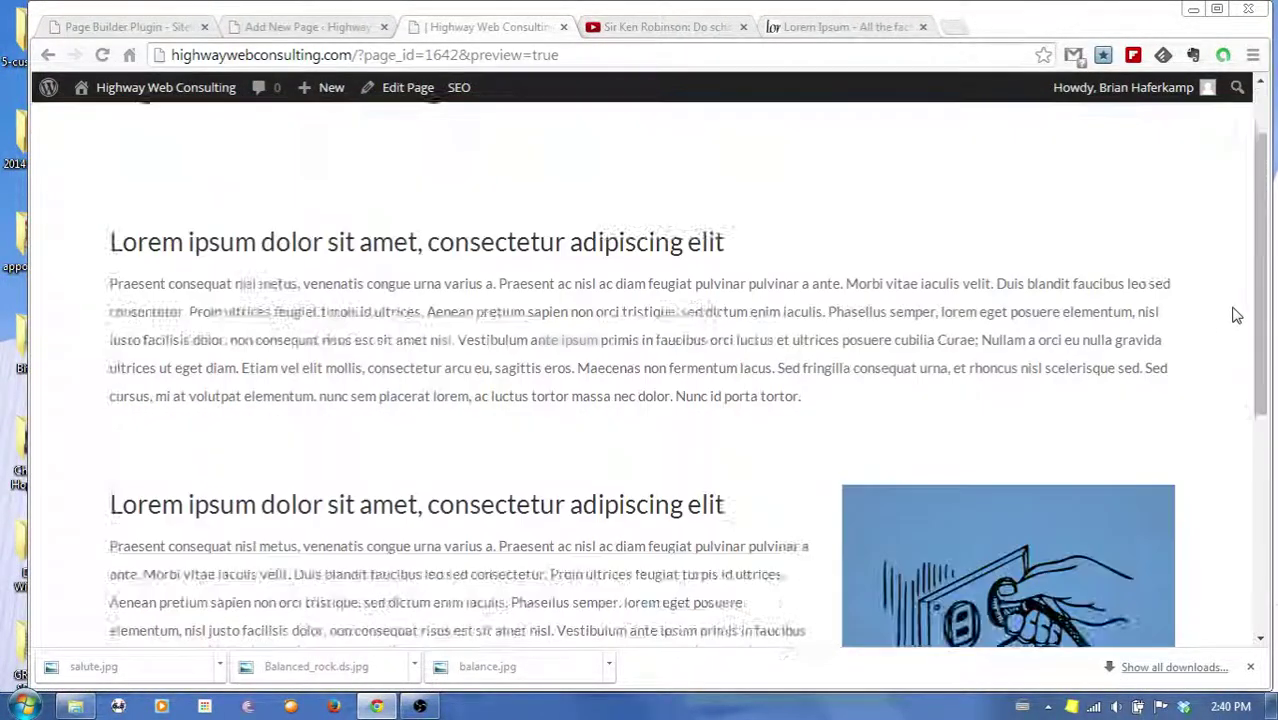
{"action": "scroll", "coordinate": [1236, 315], "scroll_direction": "up", "scroll_amount": 3}
{"action": "scroll", "coordinate": [1236, 315], "scroll_direction": "up", "scroll_amount": 1}
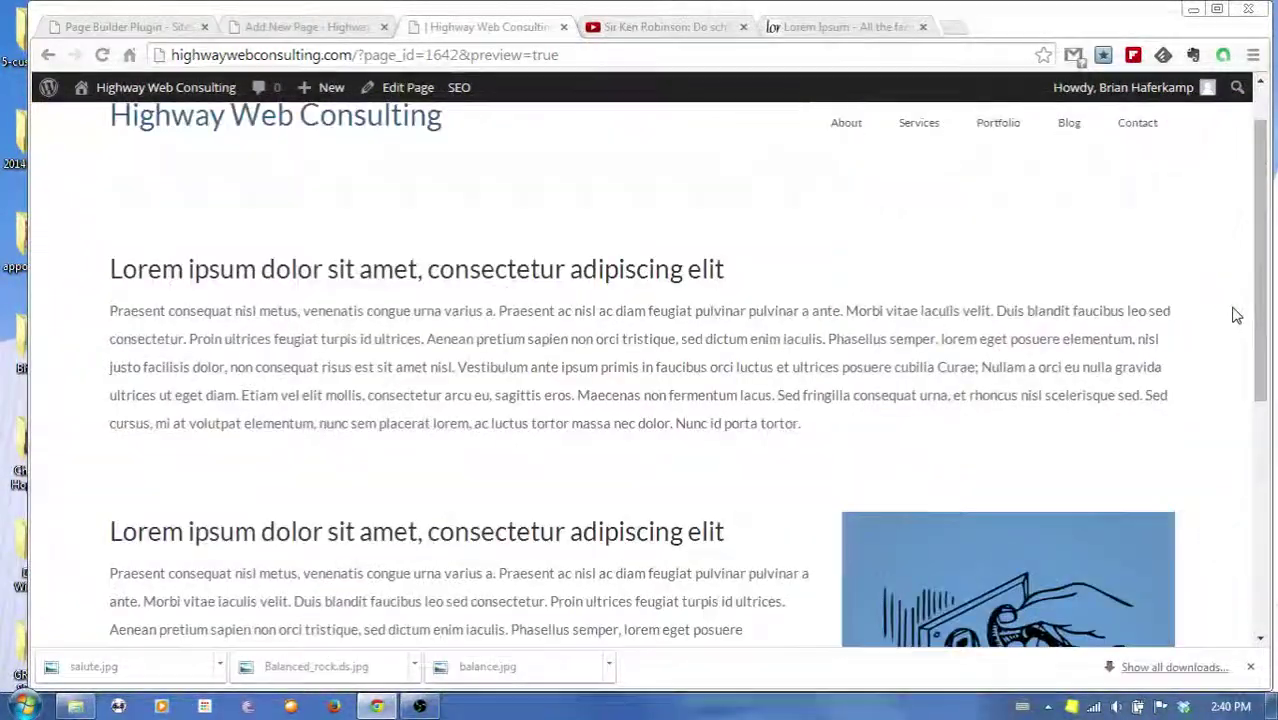
{"action": "left_click_drag", "start_coordinate": [37, 358], "coordinate": [338, 340]}
{"action": "scroll", "coordinate": [628, 248], "scroll_direction": "down", "scroll_amount": 3}
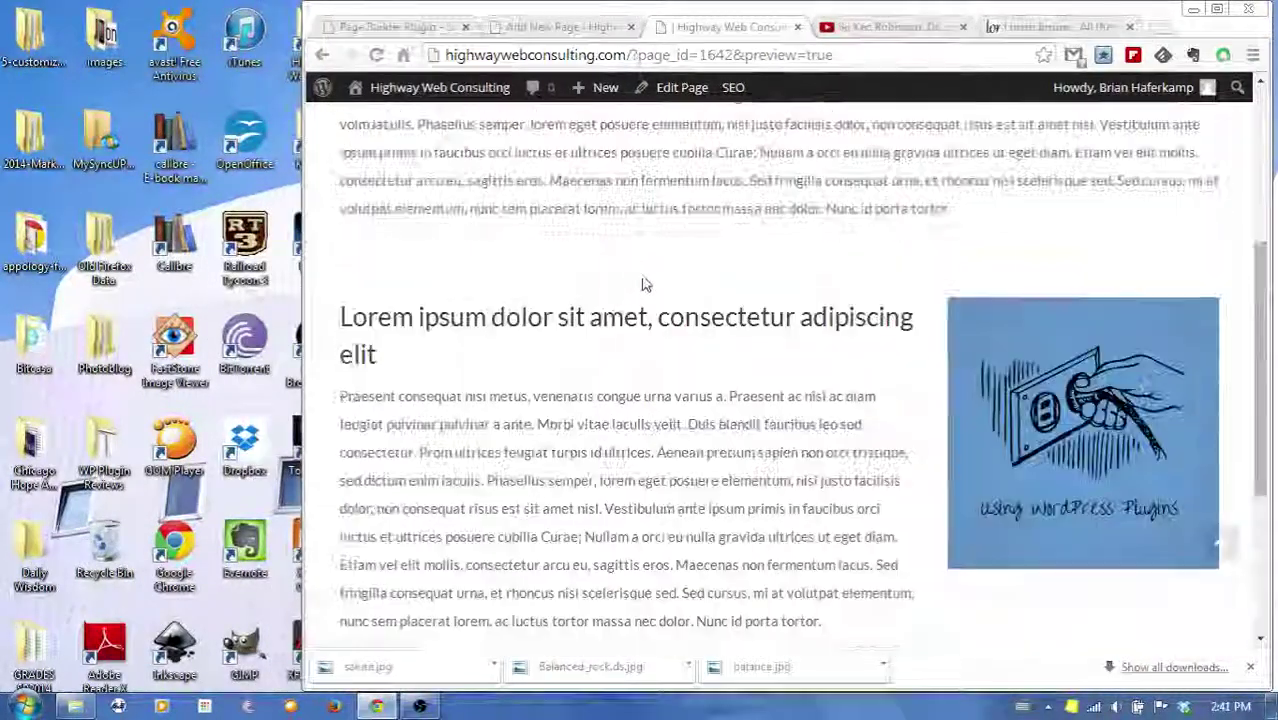
{"action": "scroll", "coordinate": [685, 386], "scroll_direction": "up", "scroll_amount": 2}
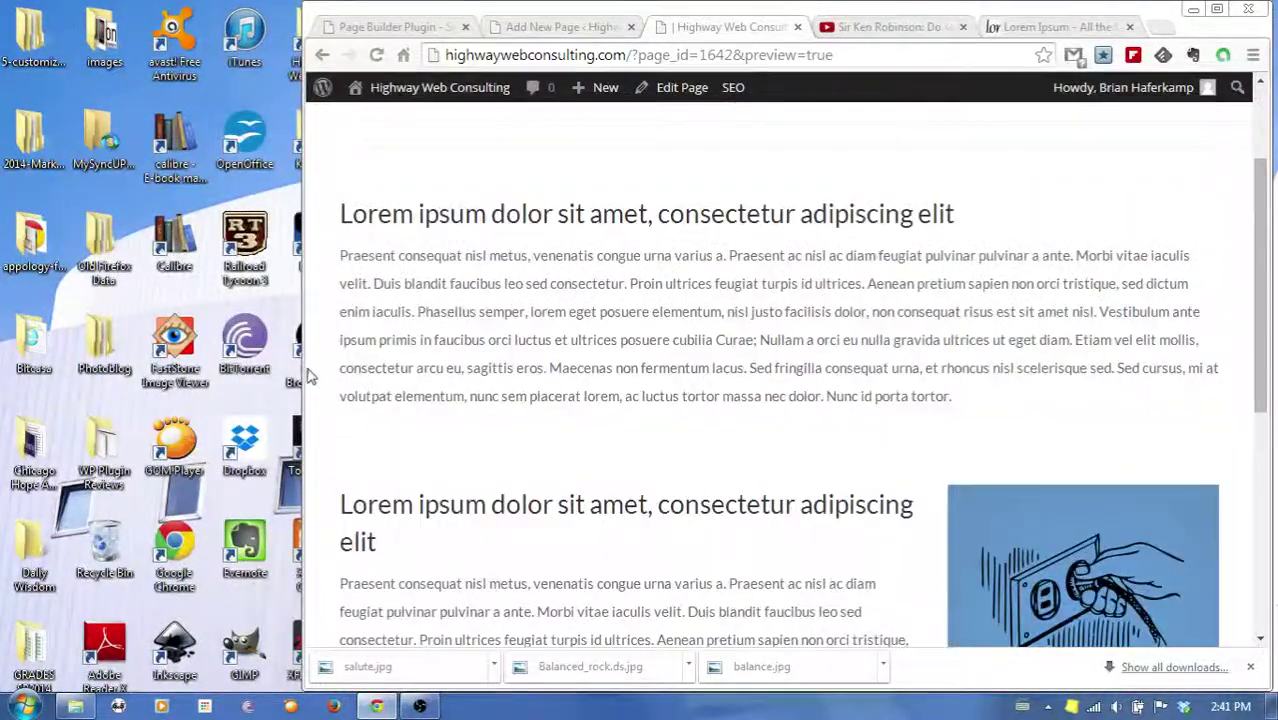
{"action": "left_click_drag", "start_coordinate": [303, 373], "coordinate": [497, 372]}
{"action": "scroll", "coordinate": [828, 323], "scroll_direction": "down", "scroll_amount": 4}
{"action": "scroll", "coordinate": [1068, 265], "scroll_direction": "up", "scroll_amount": 1}
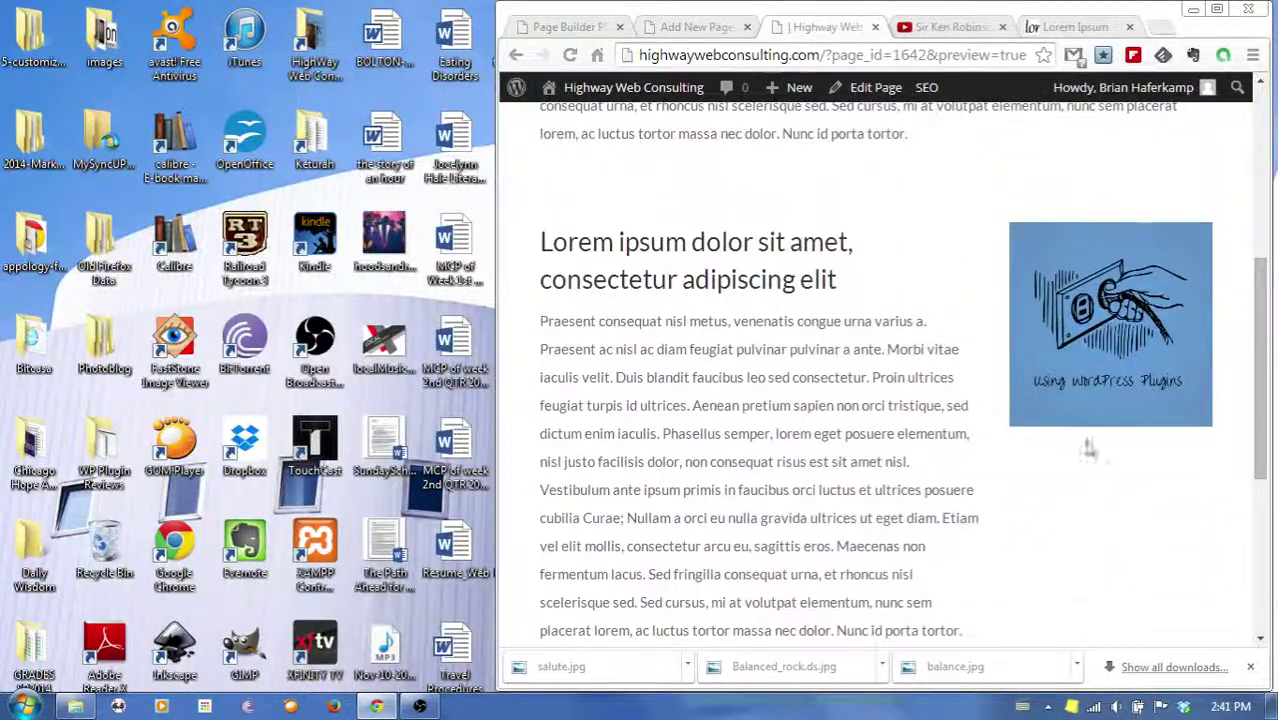
Narrow the preview window to phone width and examine the collapsed site menu and the stacking of text and image
{"action": "left_click_drag", "start_coordinate": [495, 390], "coordinate": [791, 388]}
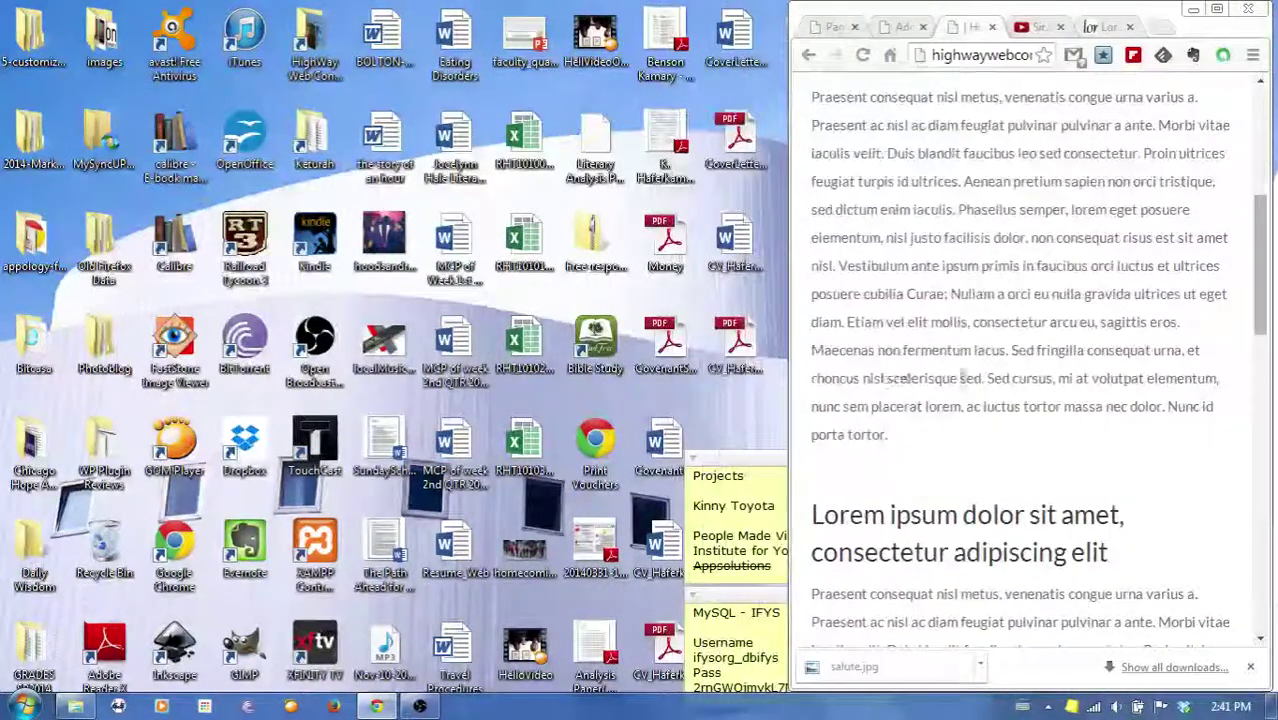
{"action": "scroll", "coordinate": [1070, 378], "scroll_direction": "up", "scroll_amount": 5}
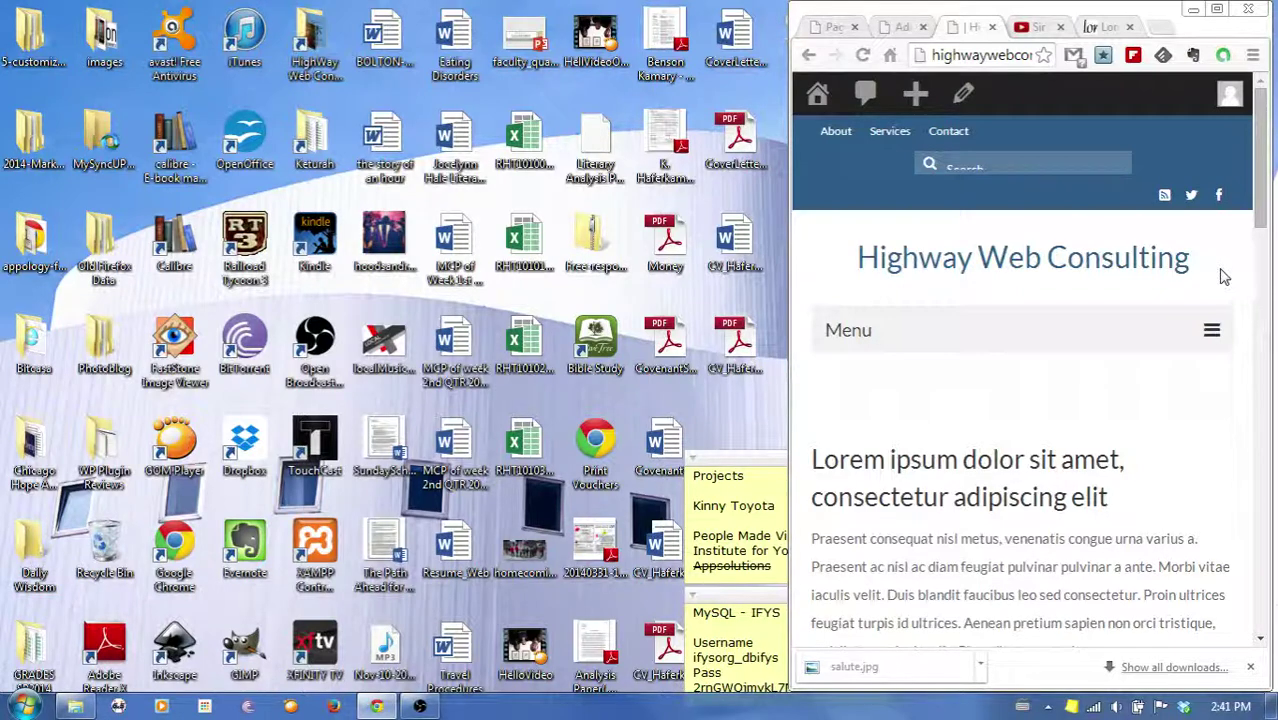
{"action": "left_click", "coordinate": [1212, 333]}
{"action": "left_click", "coordinate": [1212, 333]}
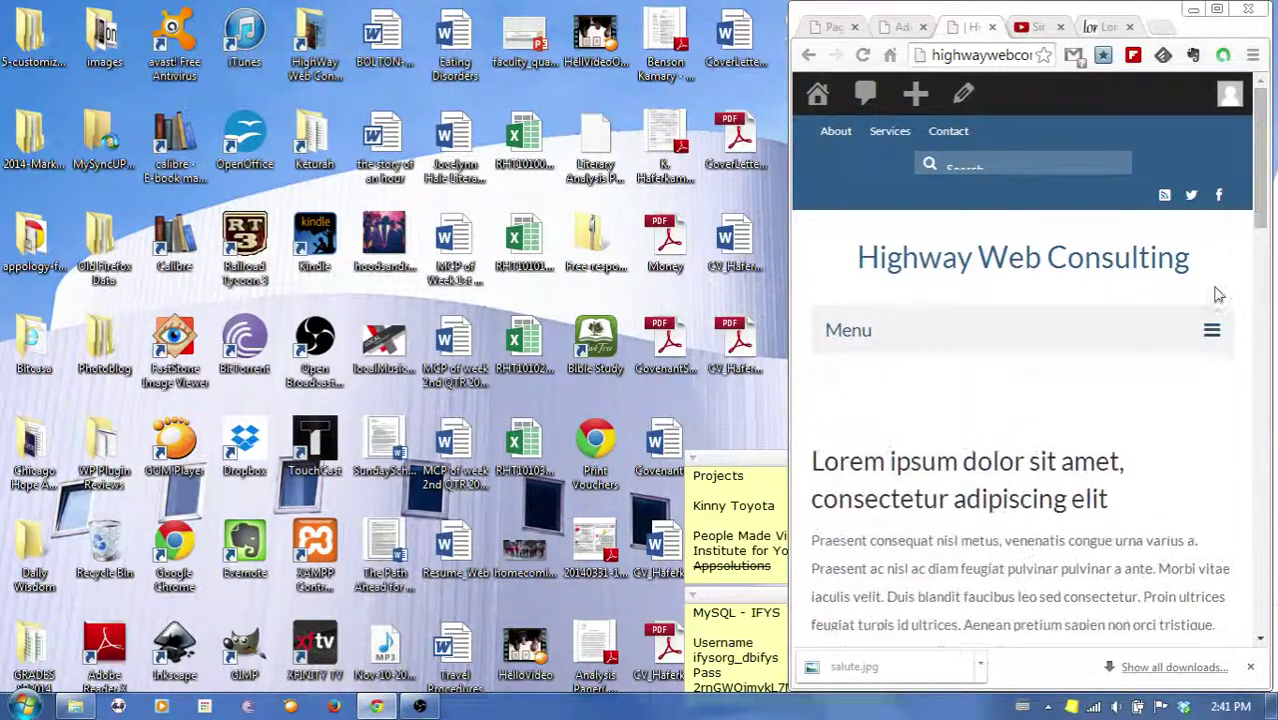
{"action": "scroll", "coordinate": [1232, 341], "scroll_direction": "down", "scroll_amount": 2}
{"action": "scroll", "coordinate": [890, 514], "scroll_direction": "down", "scroll_amount": 3}
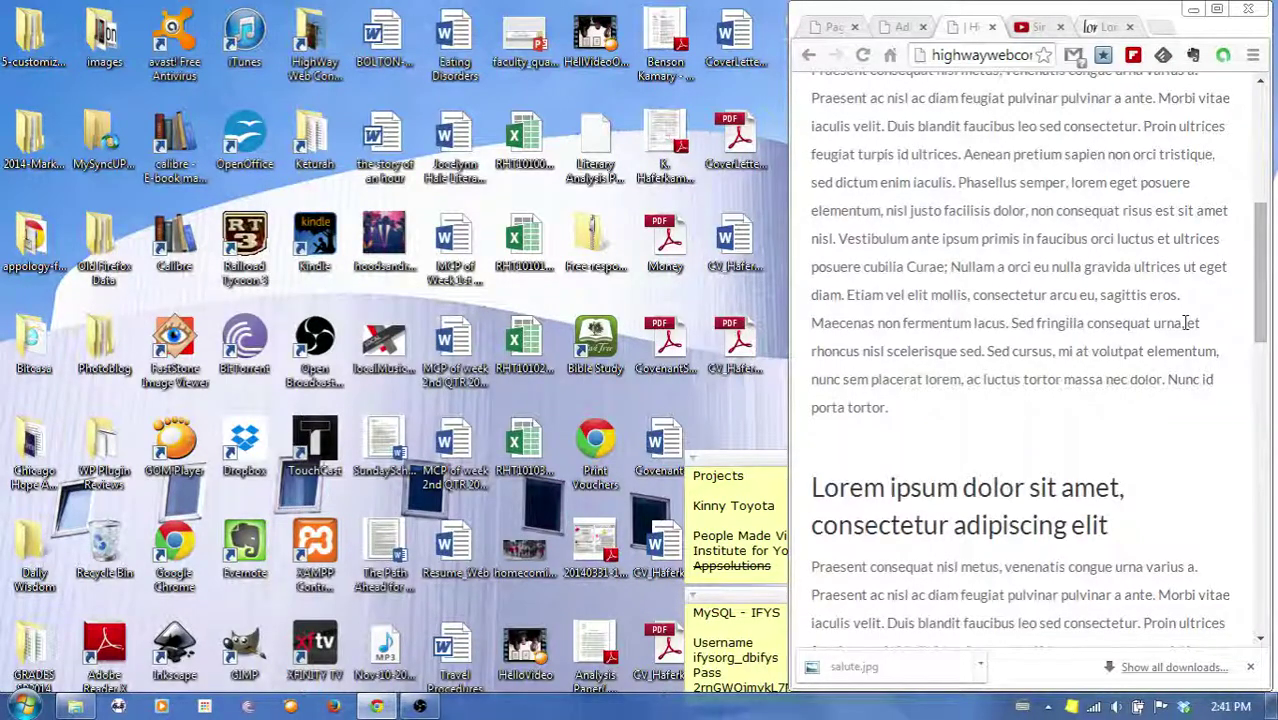
{"action": "scroll", "coordinate": [1097, 370], "scroll_direction": "down", "scroll_amount": 4}
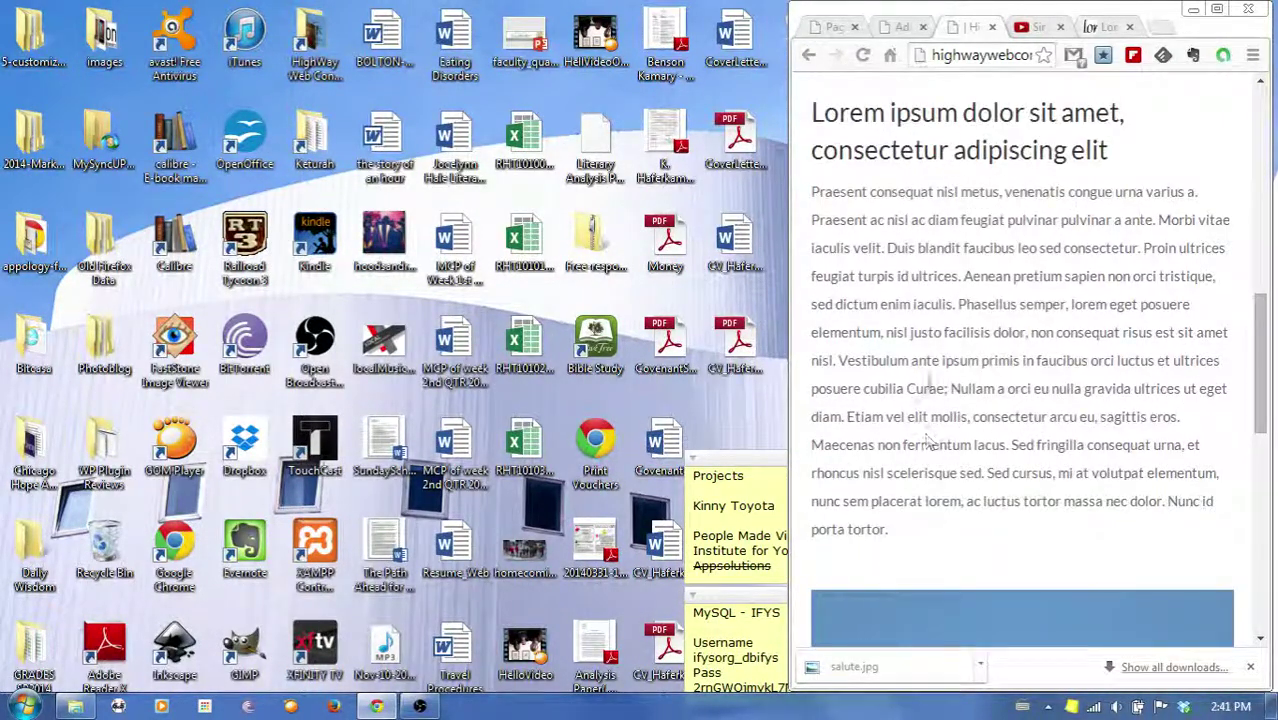
{"action": "scroll", "coordinate": [1182, 447], "scroll_direction": "down", "scroll_amount": 7}
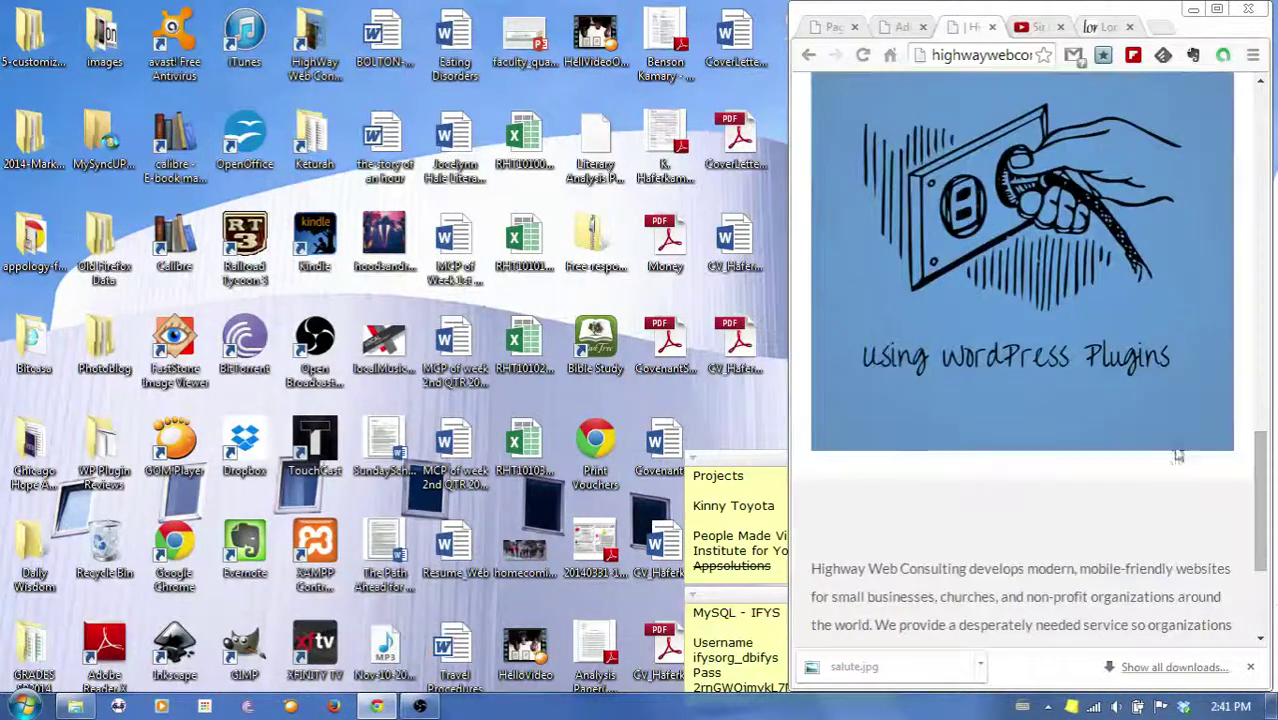
{"action": "scroll", "coordinate": [1168, 473], "scroll_direction": "up", "scroll_amount": 7}
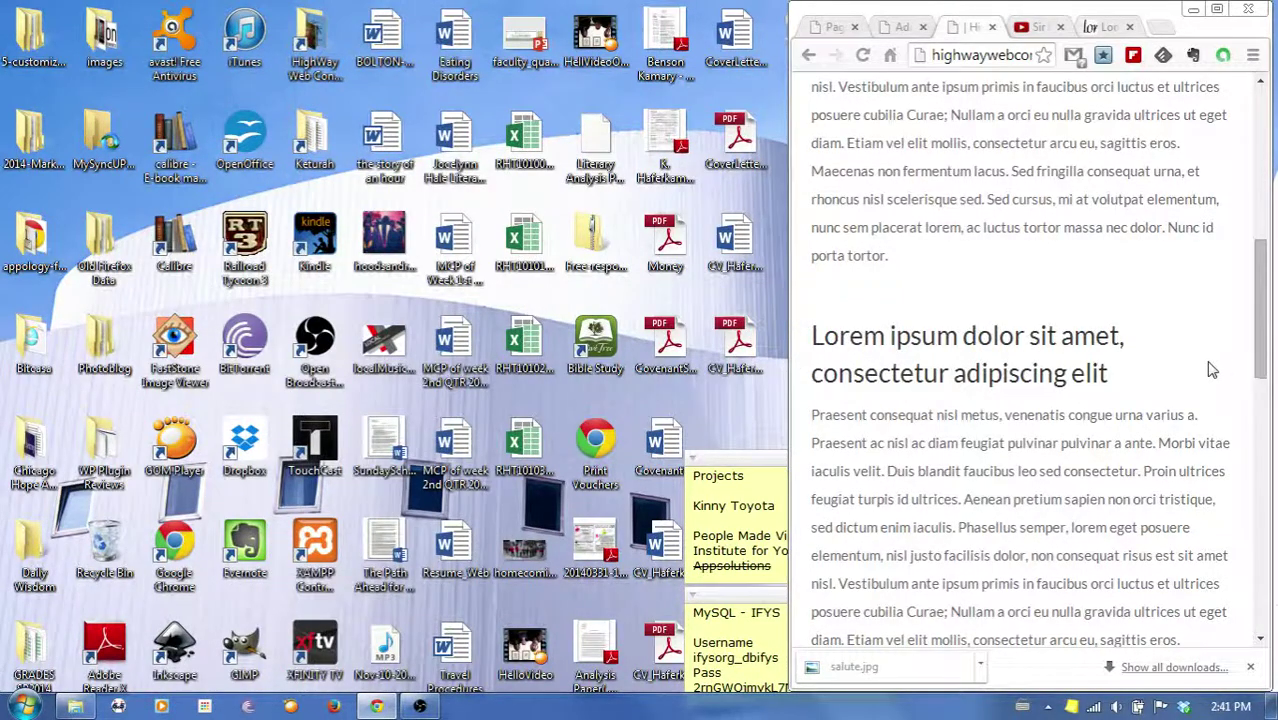
{"action": "scroll", "coordinate": [1210, 370], "scroll_direction": "down", "scroll_amount": 7}
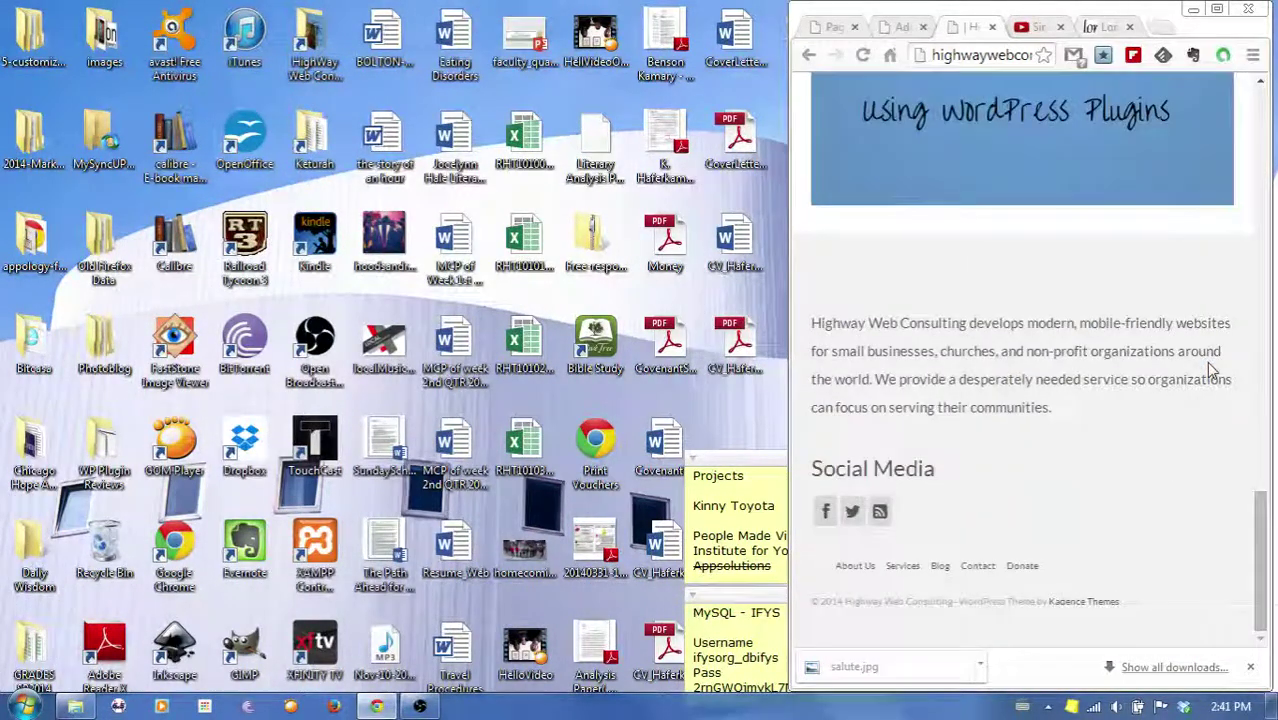
{"action": "scroll", "coordinate": [851, 347], "scroll_direction": "up", "scroll_amount": 3}
{"action": "scroll", "coordinate": [788, 362], "scroll_direction": "up", "scroll_amount": 3}
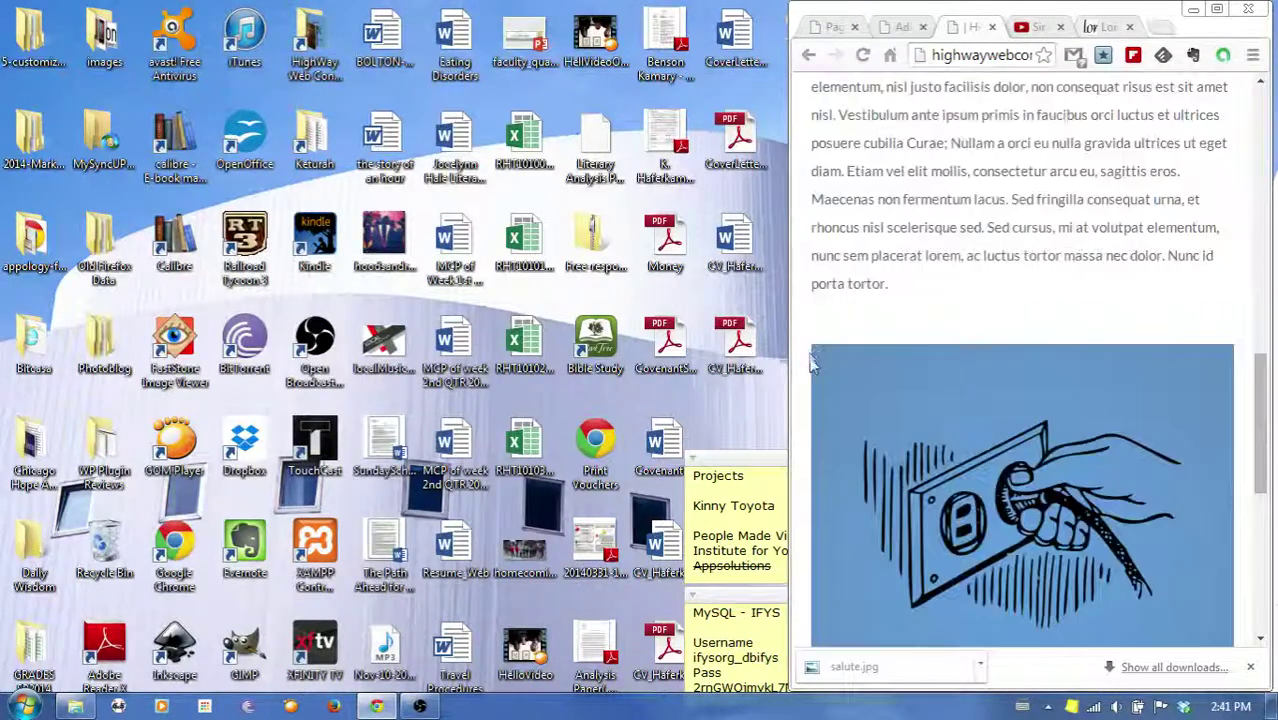
Widen the preview window in stages to check the layout at each width, and maximize it again
{"action": "left_click_drag", "start_coordinate": [789, 381], "coordinate": [606, 378]}
{"action": "scroll", "coordinate": [992, 384], "scroll_direction": "down", "scroll_amount": 10}
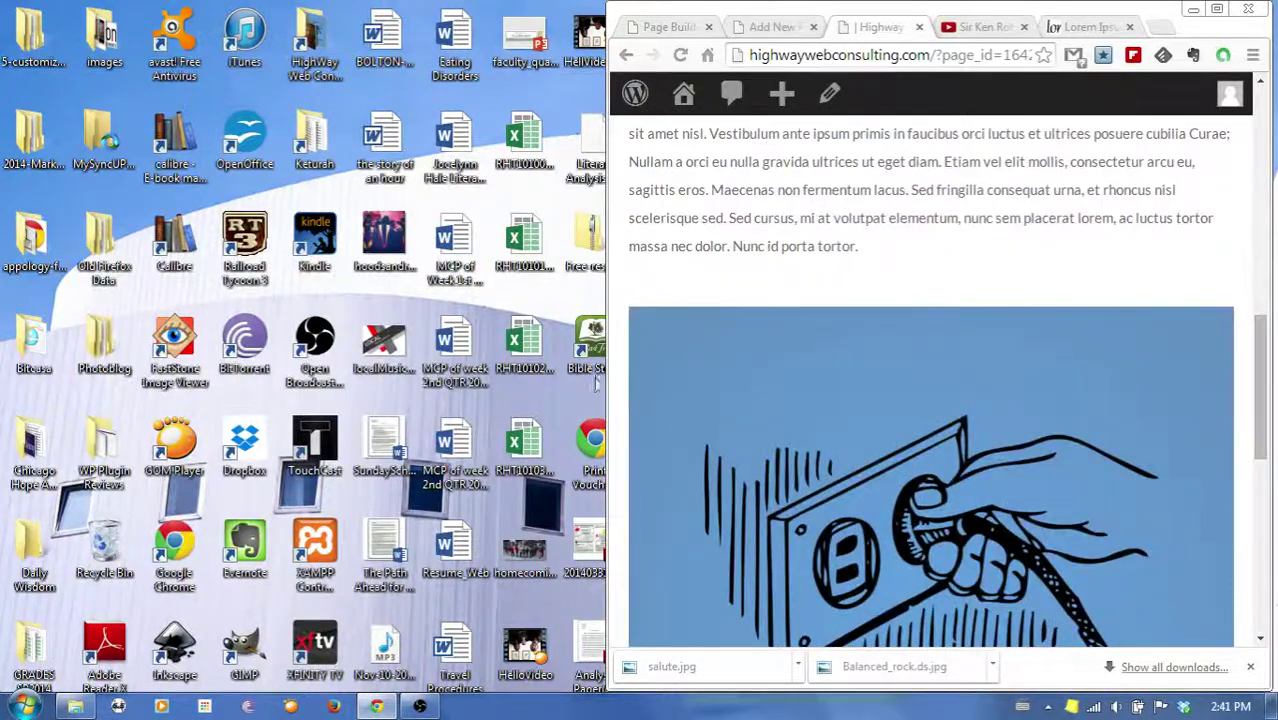
{"action": "left_click_drag", "start_coordinate": [607, 380], "coordinate": [470, 380]}
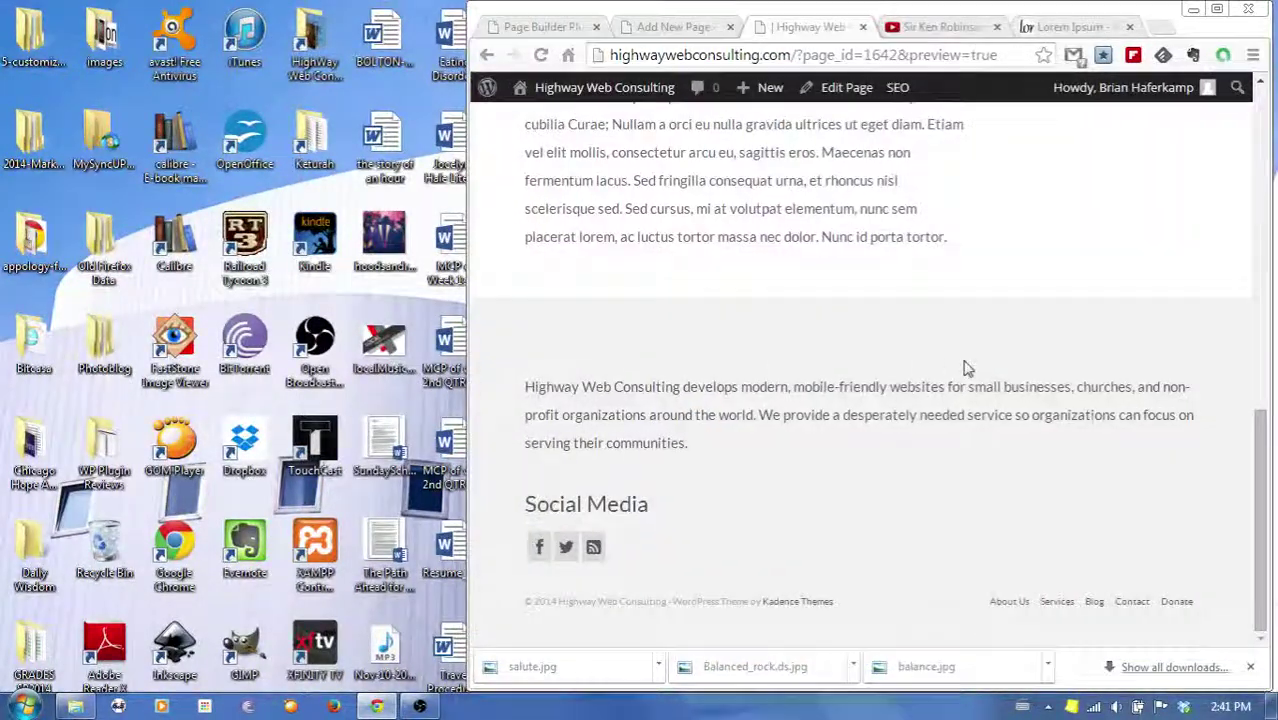
{"action": "scroll", "coordinate": [966, 380], "scroll_direction": "up", "scroll_amount": 15}
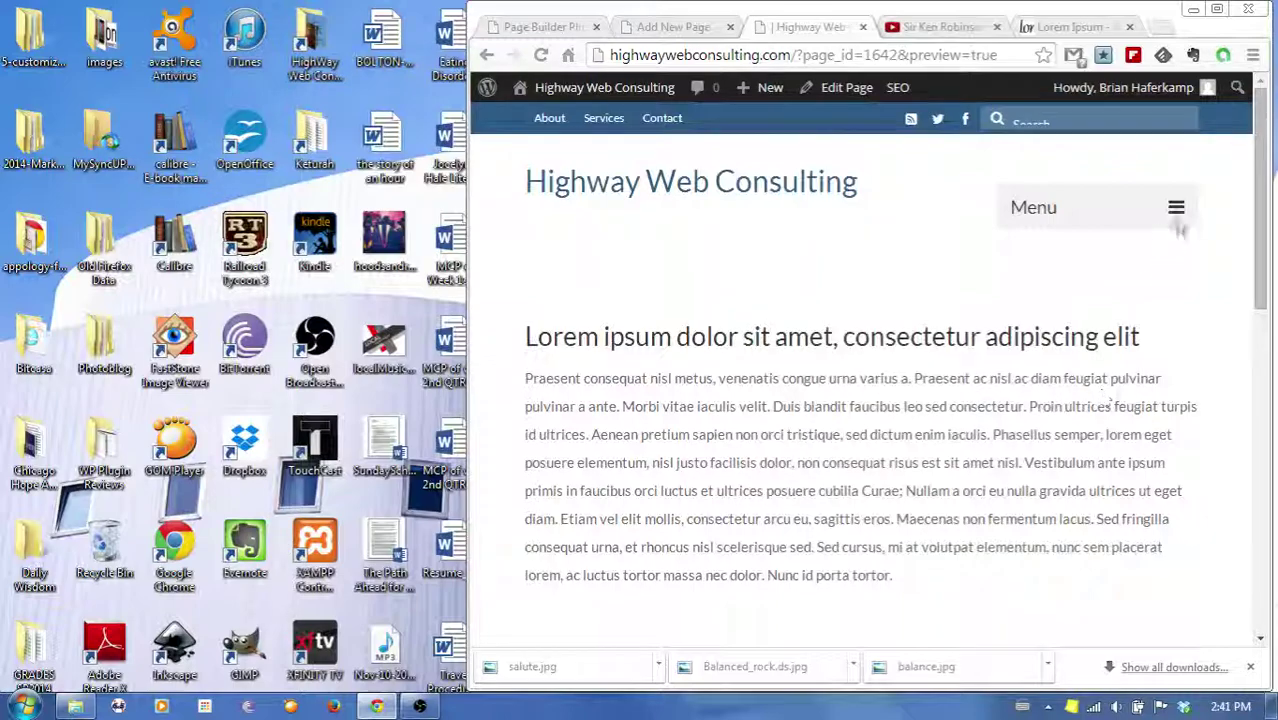
{"action": "left_click_drag", "start_coordinate": [469, 416], "coordinate": [284, 416]}
{"action": "scroll", "coordinate": [1030, 434], "scroll_direction": "down", "scroll_amount": 5}
{"action": "scroll", "coordinate": [1114, 380], "scroll_direction": "down", "scroll_amount": 5}
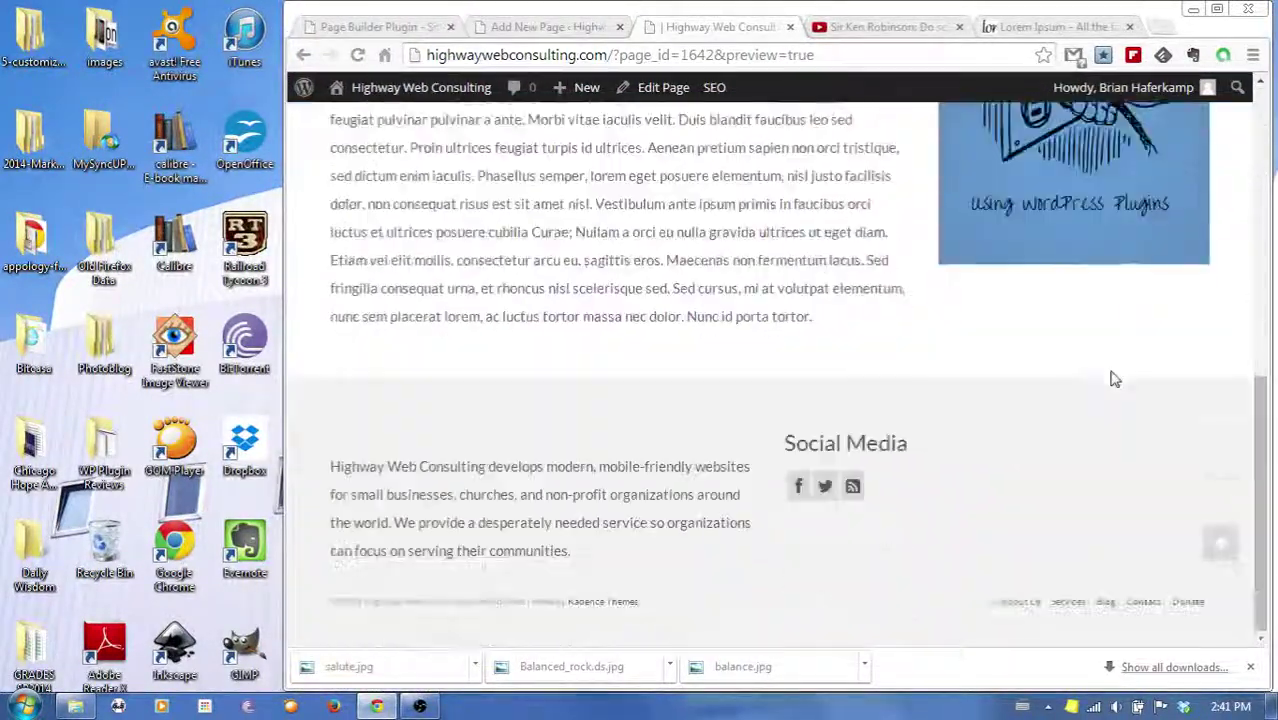
{"action": "scroll", "coordinate": [1116, 380], "scroll_direction": "up", "scroll_amount": 15}
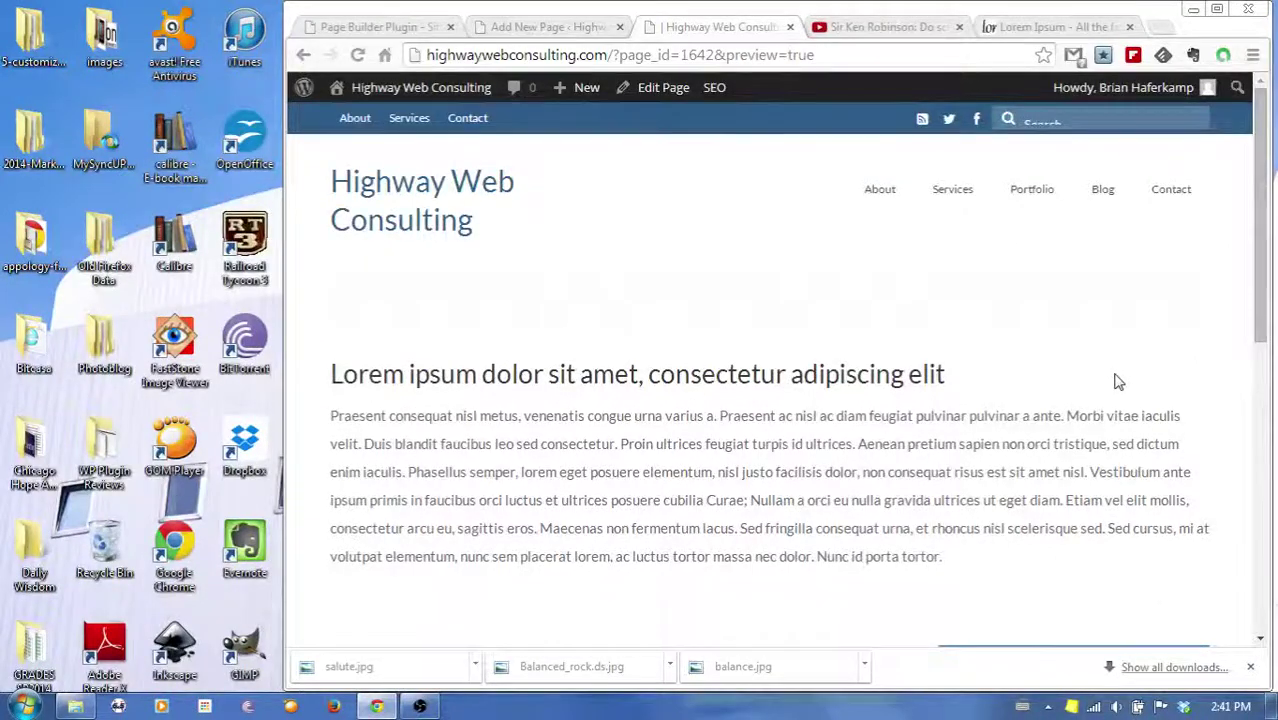
{"action": "left_click", "coordinate": [1217, 9]}
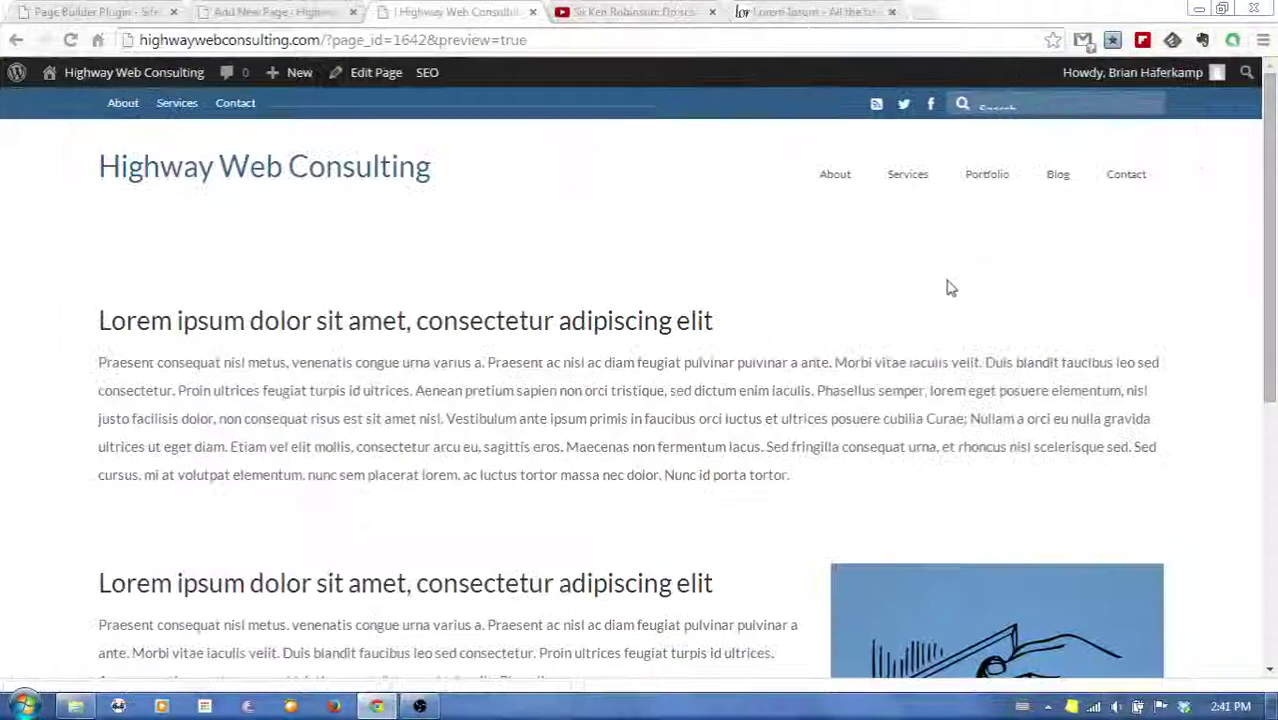
Return to the Add New Page editor and view its Visual and Text modes before going back to the Page Builder layout
{"action": "left_click", "coordinate": [290, 12]}
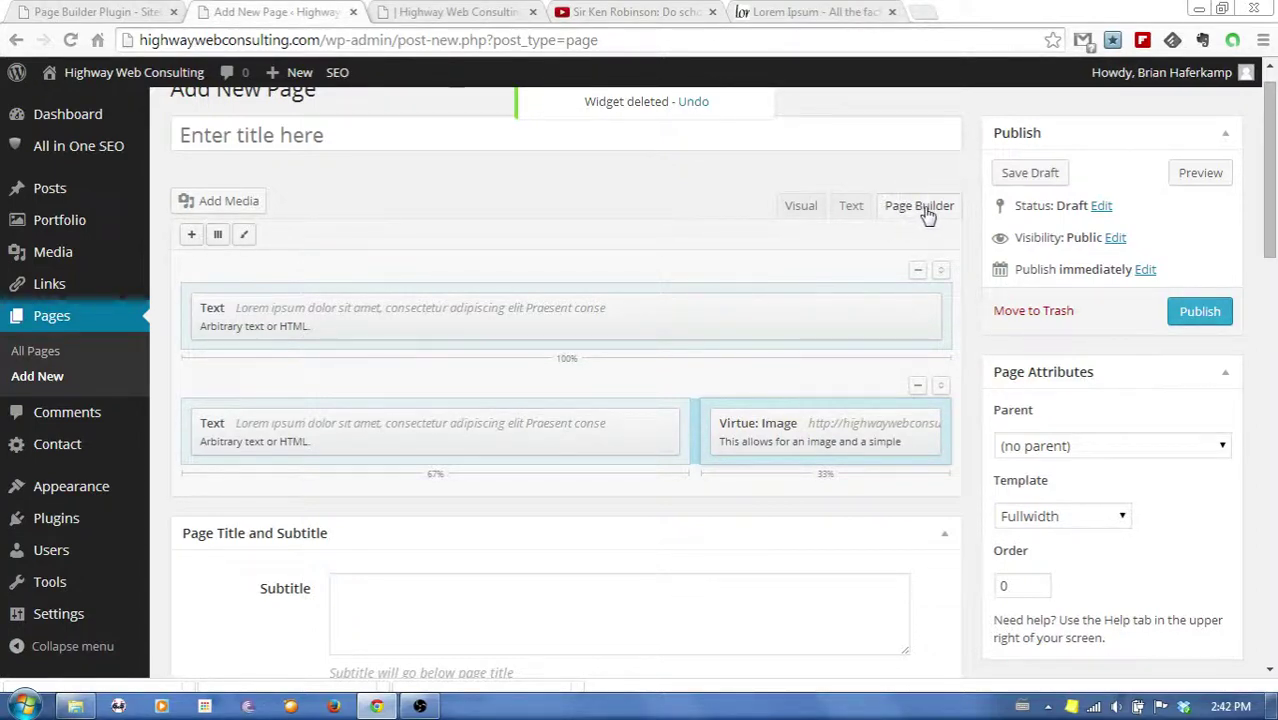
{"action": "left_click", "coordinate": [800, 205]}
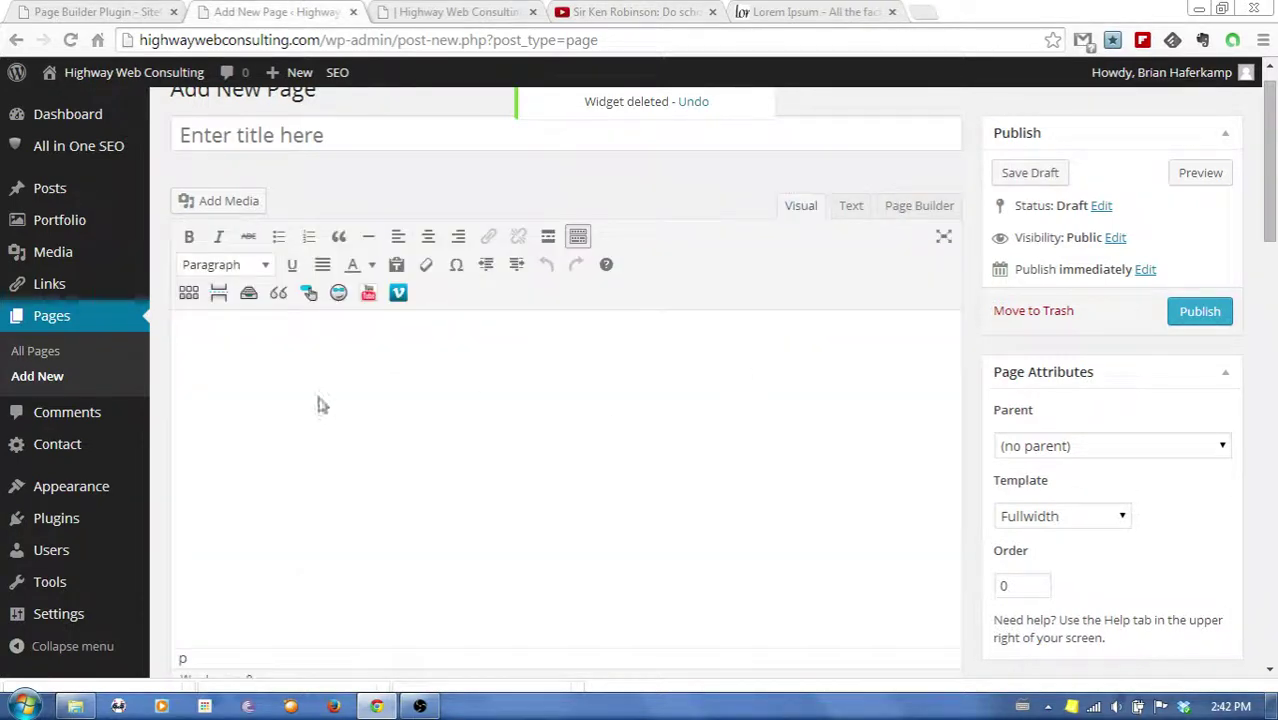
{"action": "left_click", "coordinate": [849, 208]}
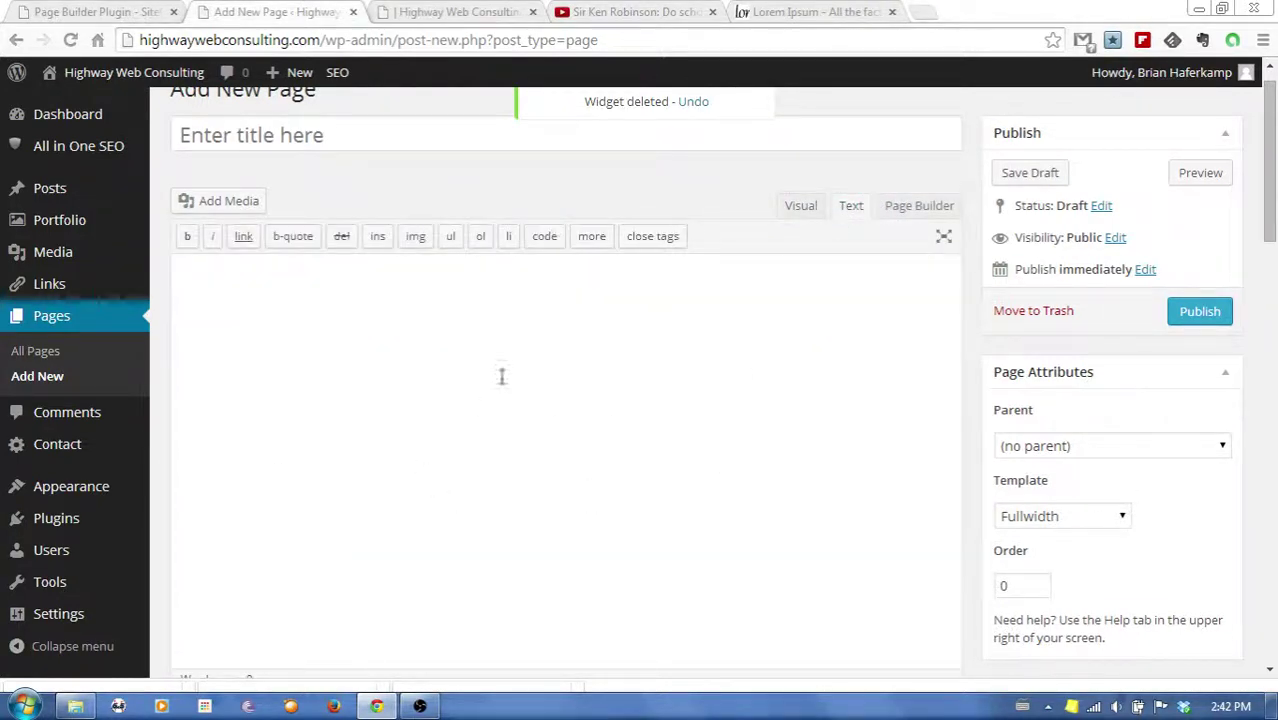
{"action": "left_click", "coordinate": [804, 208]}
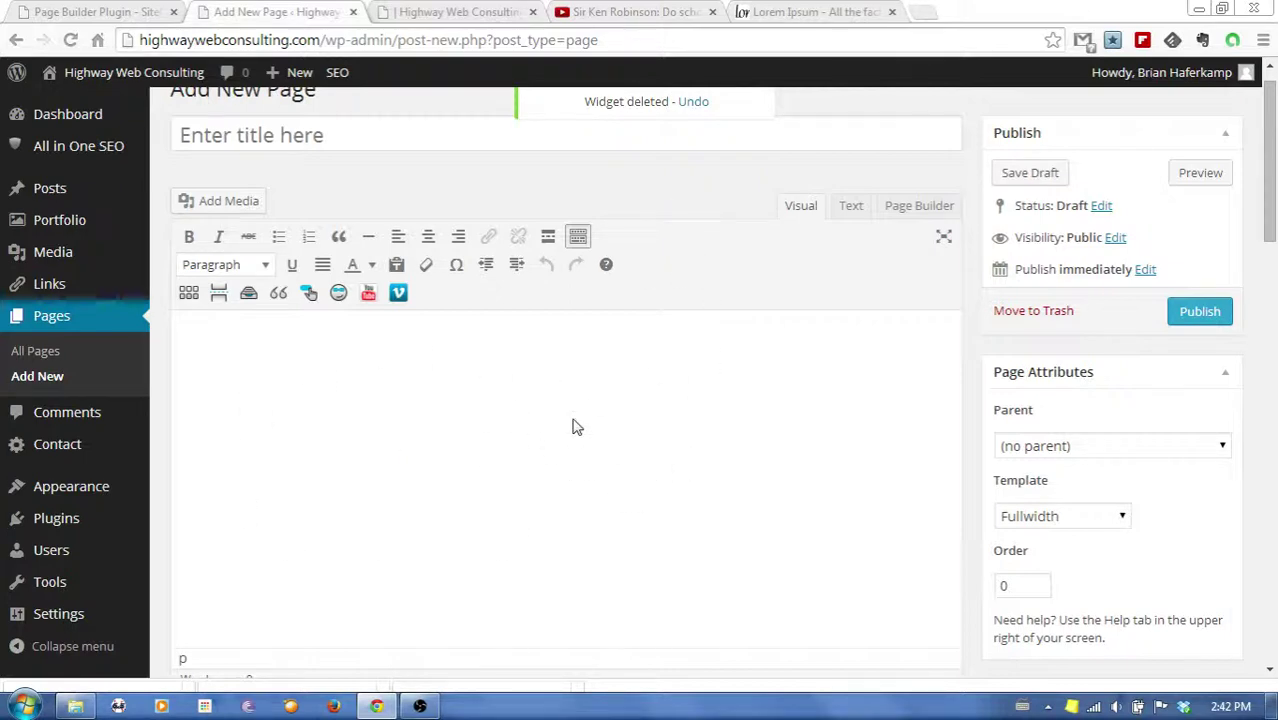
{"action": "left_click", "coordinate": [912, 208]}
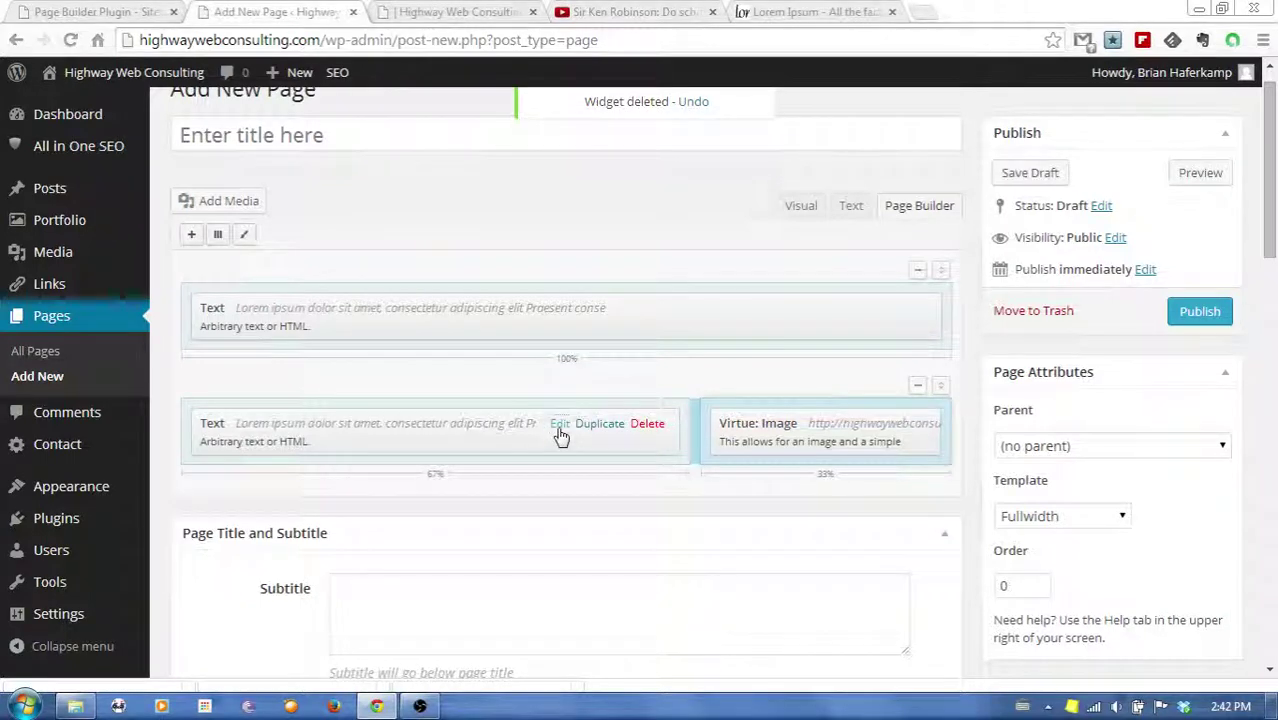
Delete the passage from "sed dictum enim iaculis" to "Vestibulum an" in the two-column row's Text widget, and preview the page
{"action": "left_click", "coordinate": [560, 427]}
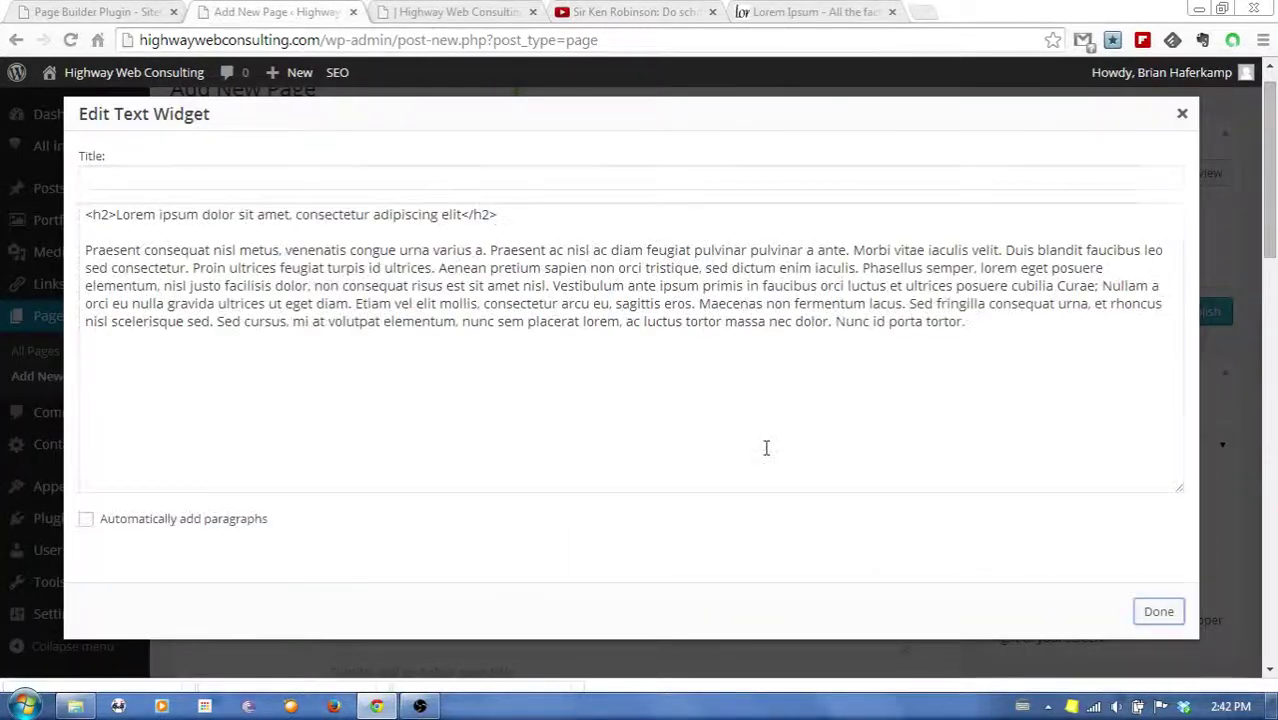
{"action": "left_click_drag", "start_coordinate": [695, 270], "coordinate": [655, 287]}
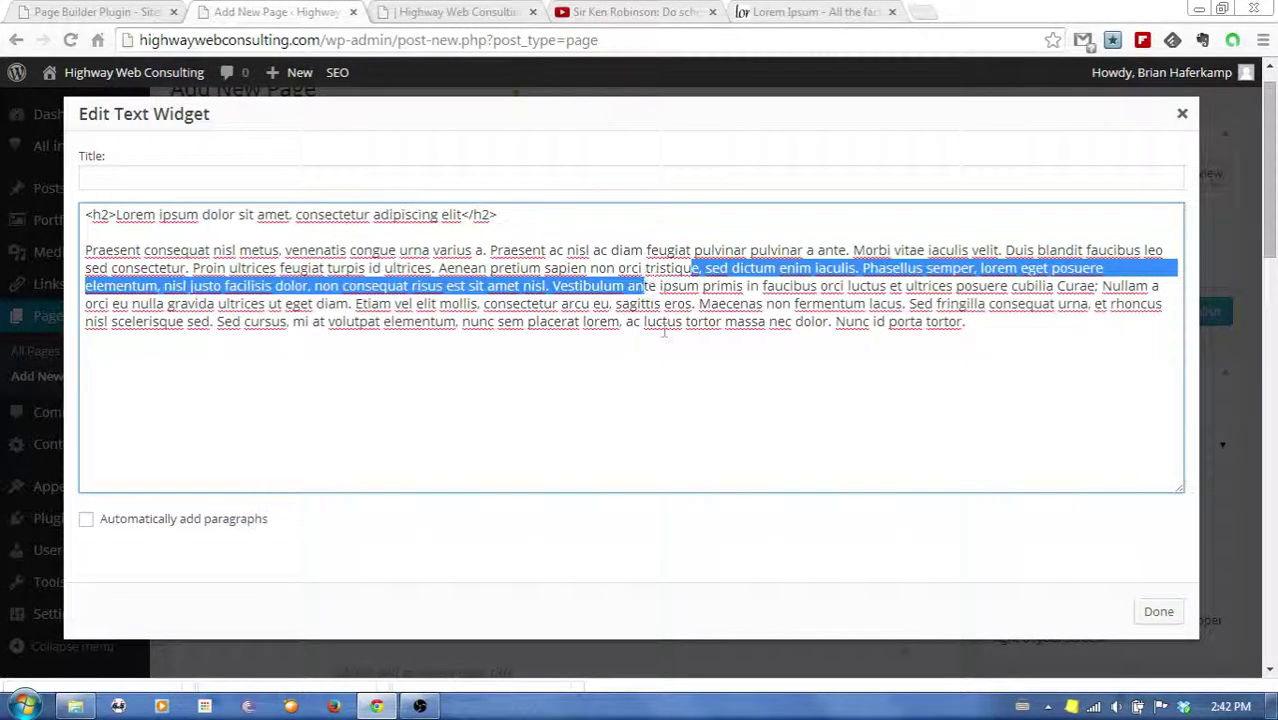
{"action": "key", "text": "BackSpace"}
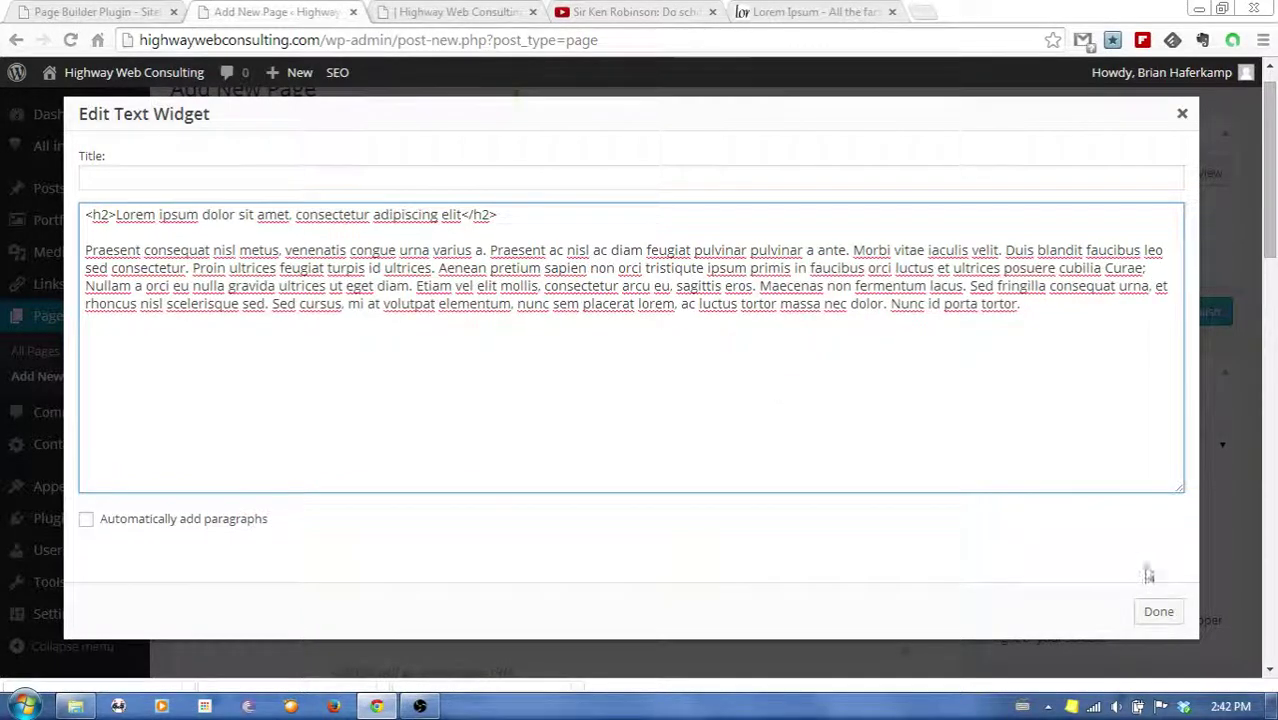
{"action": "left_click", "coordinate": [1140, 613]}
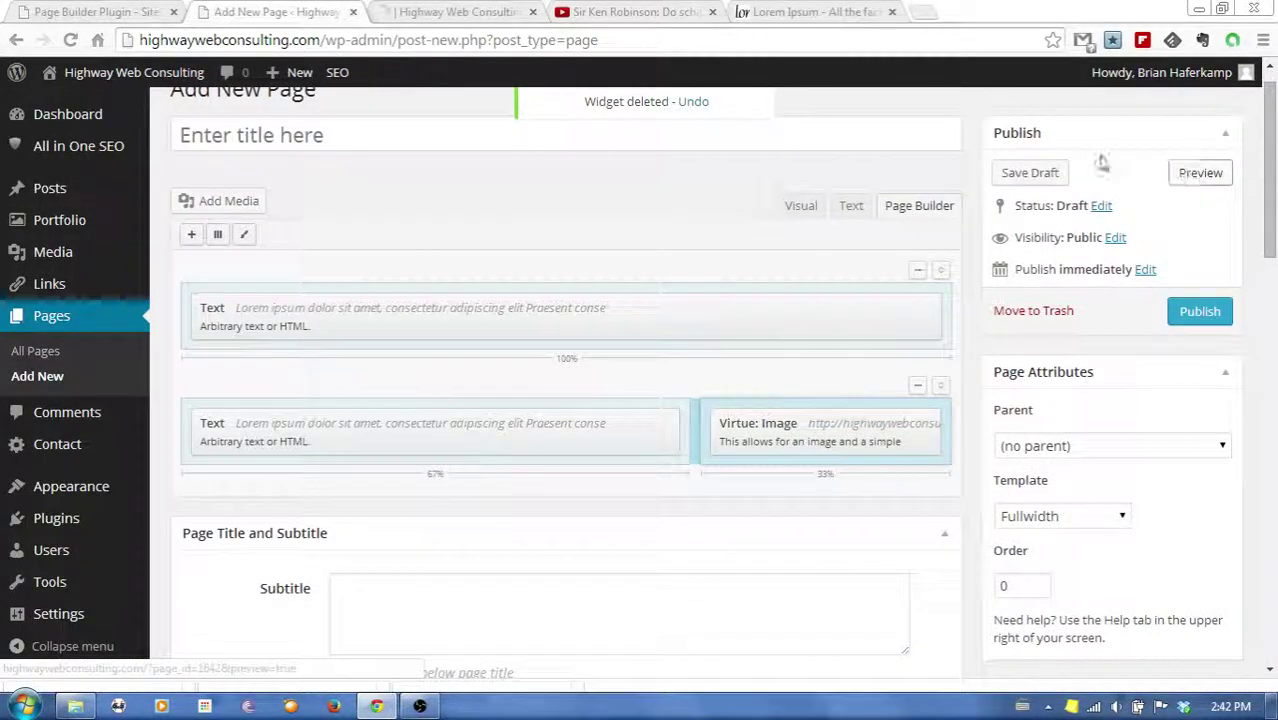
{"action": "left_click", "coordinate": [453, 13]}
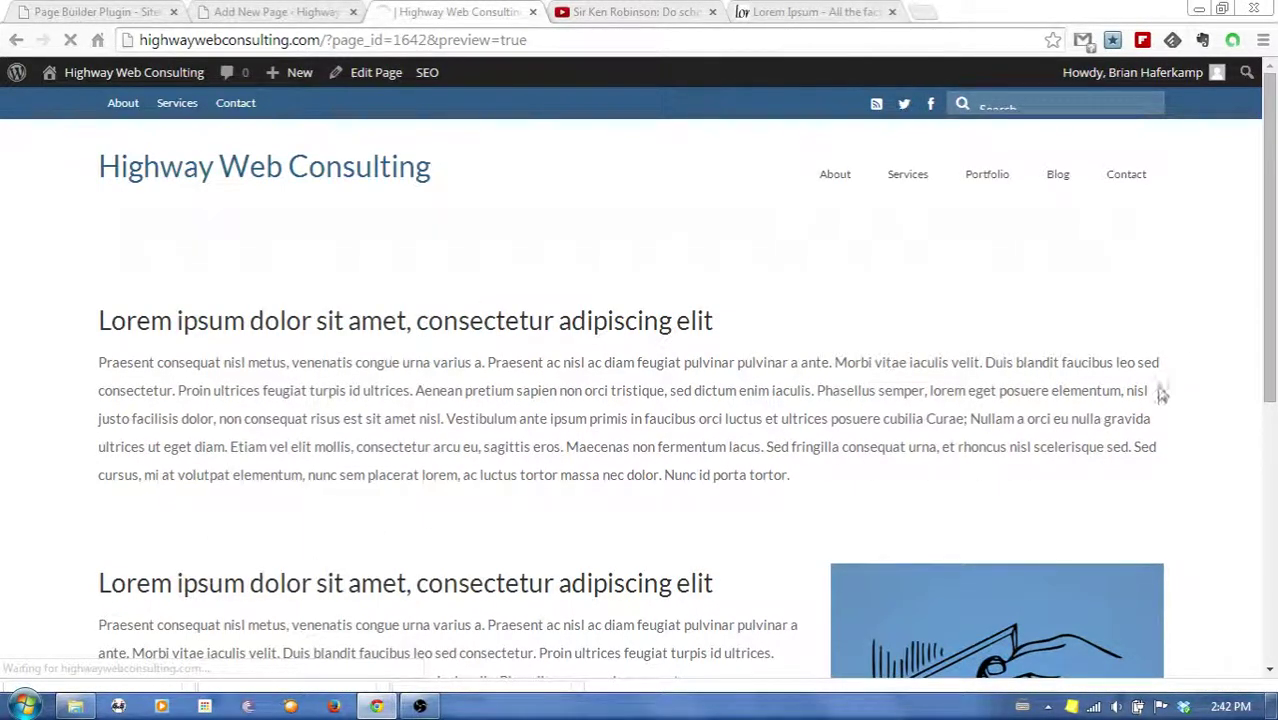
{"action": "left_click", "coordinate": [322, 13]}
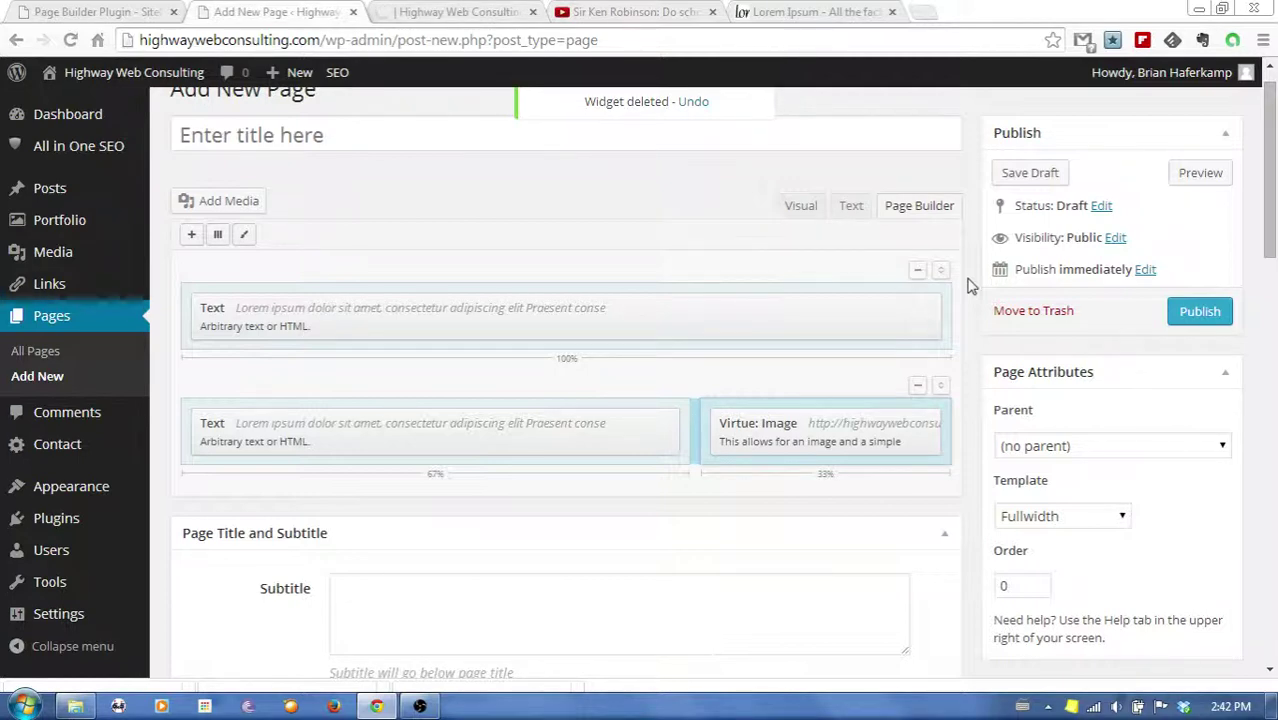
{"action": "scroll", "coordinate": [972, 298], "scroll_direction": "up", "scroll_amount": 1}
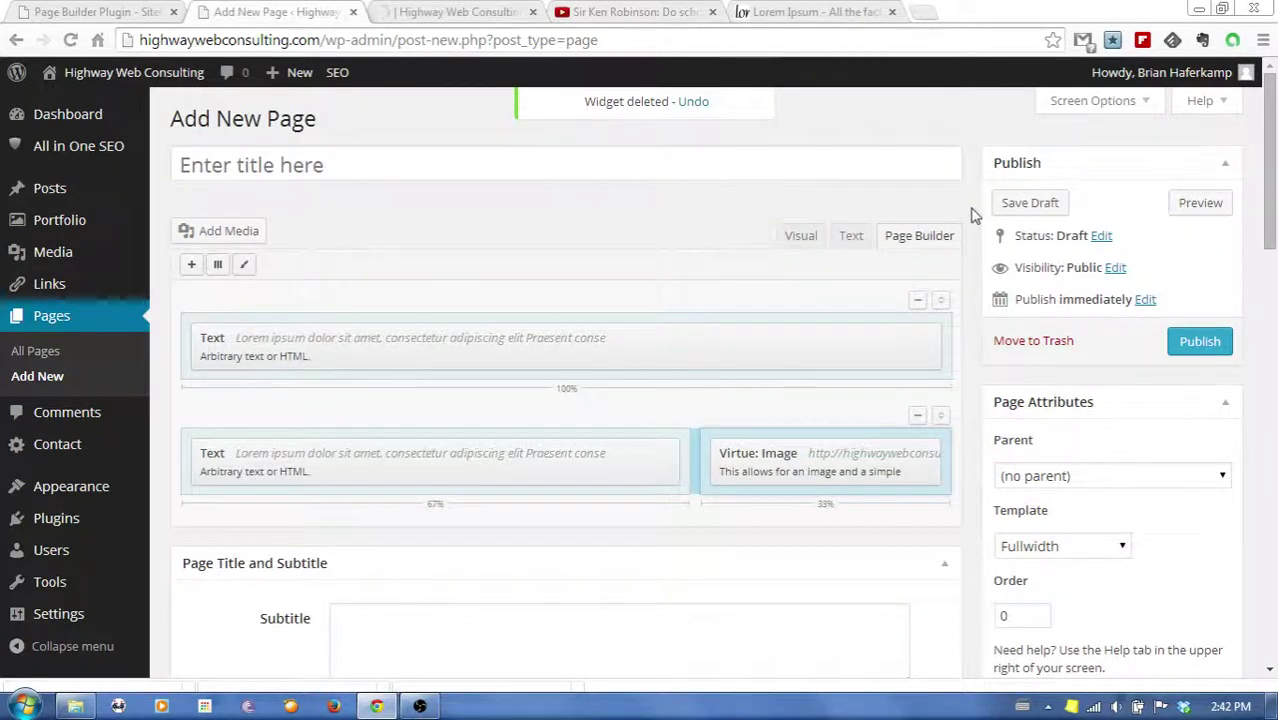